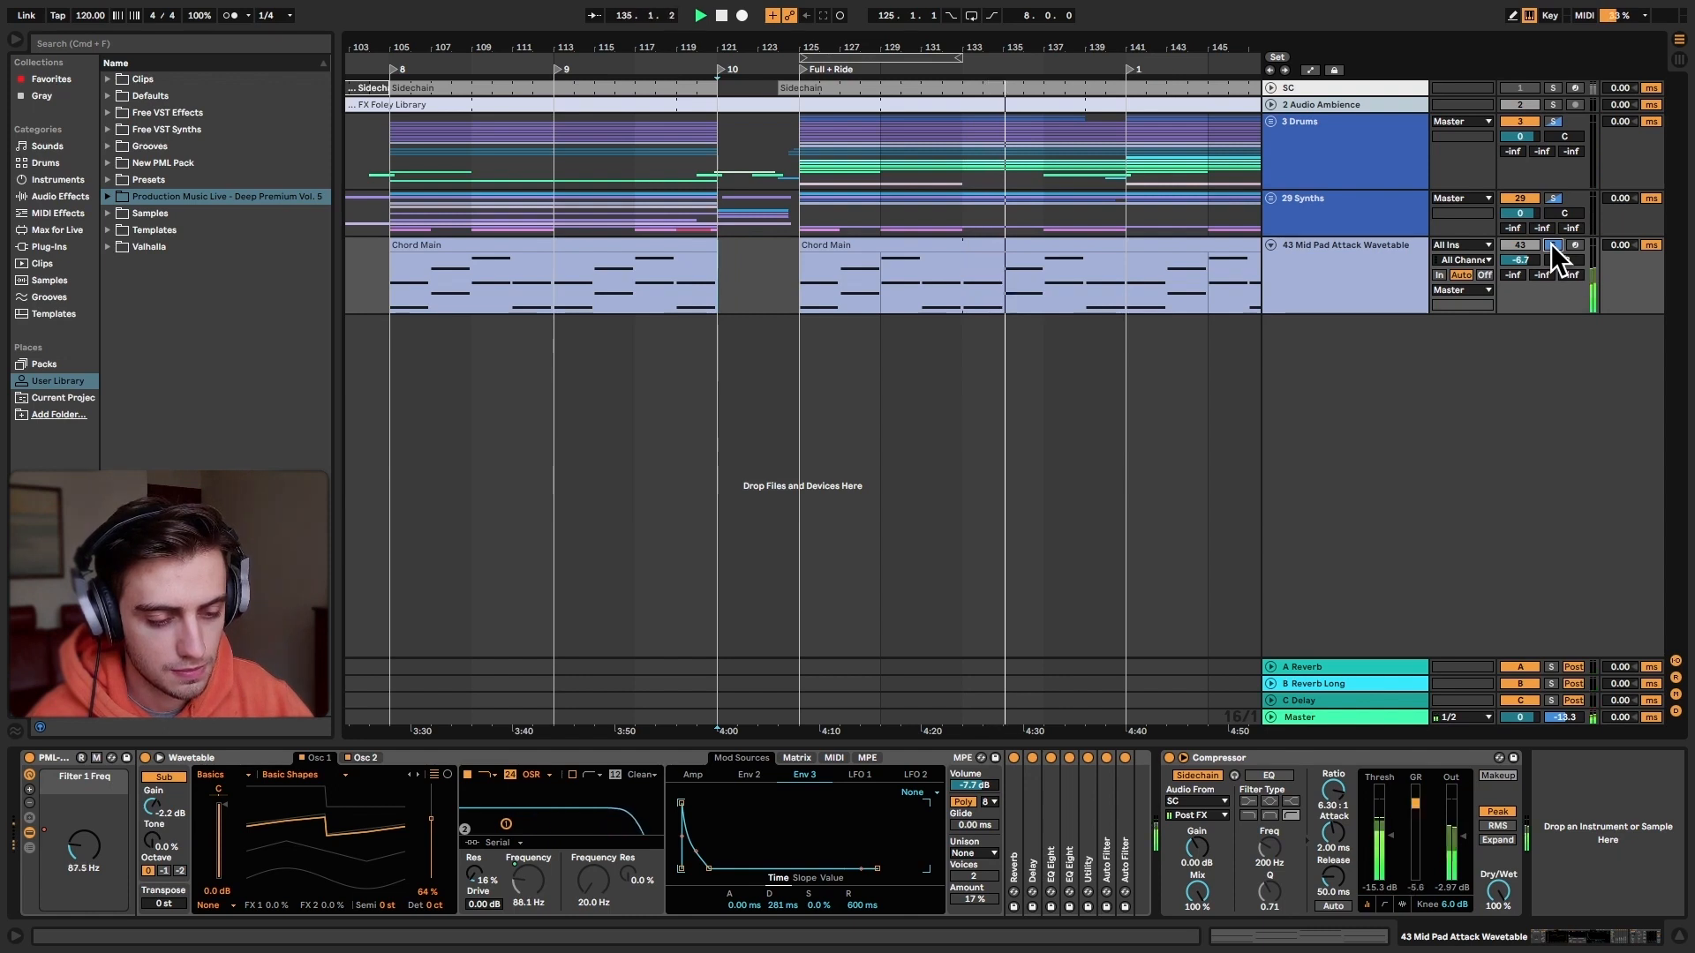
Step: Examine the chord notes of the Chord Main clip at bar 125 on the Mid Pad Attack Wavetable track
click(1382, 274)
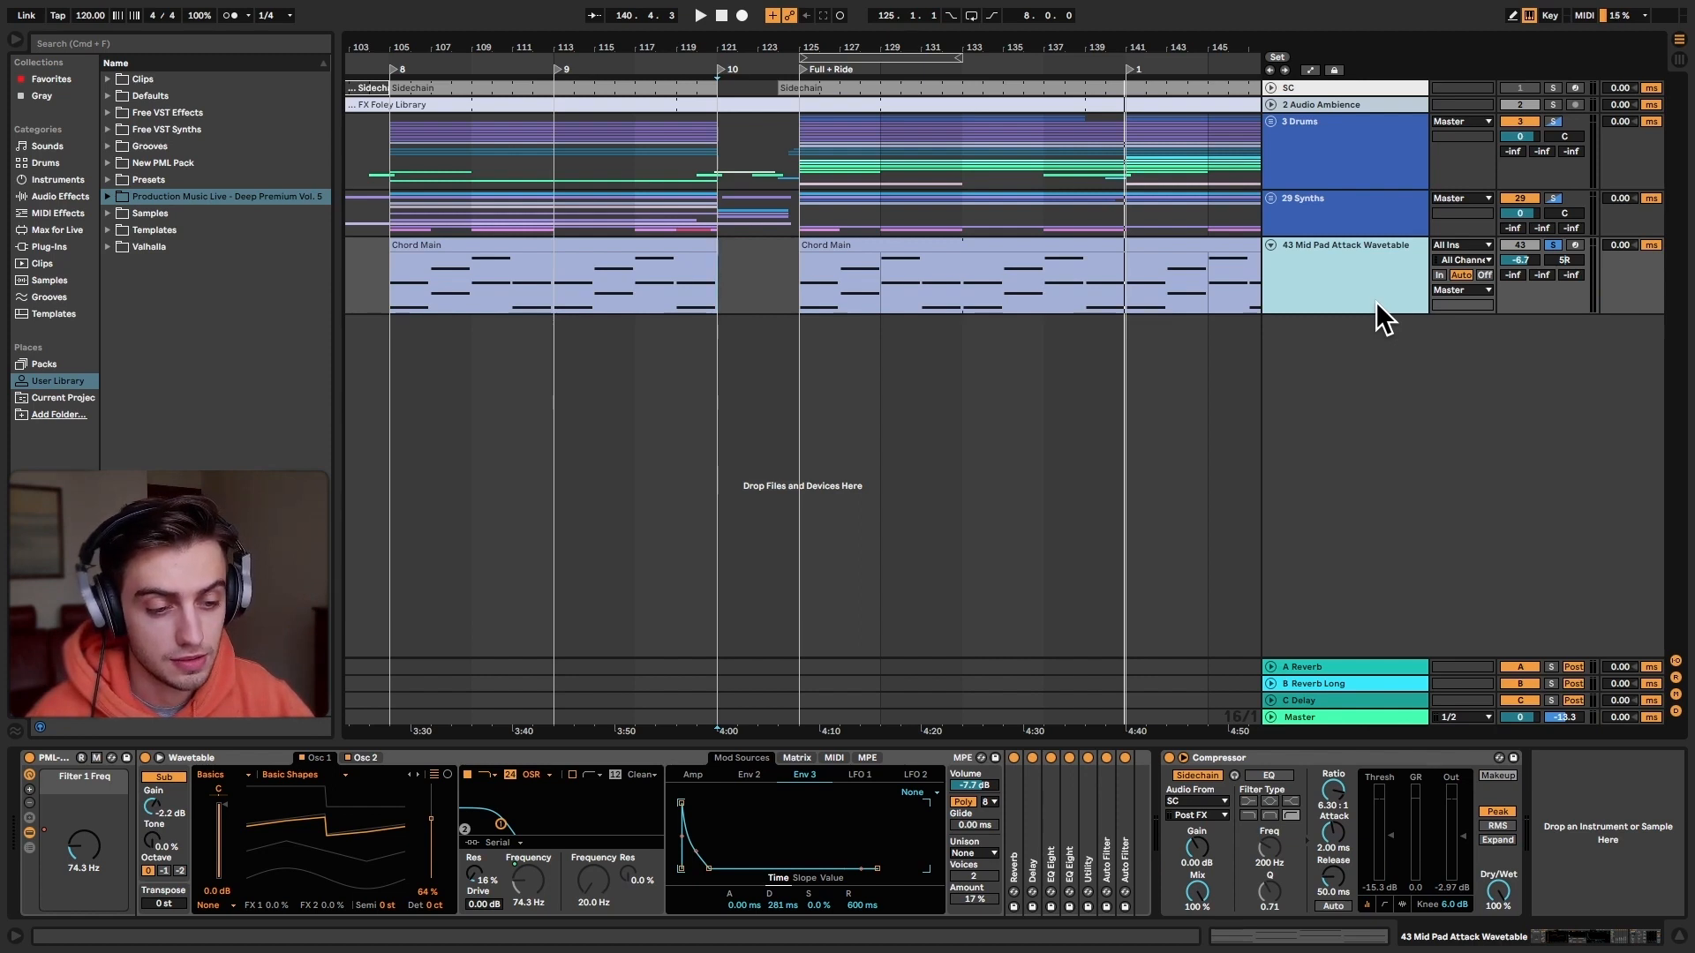
click(861, 243)
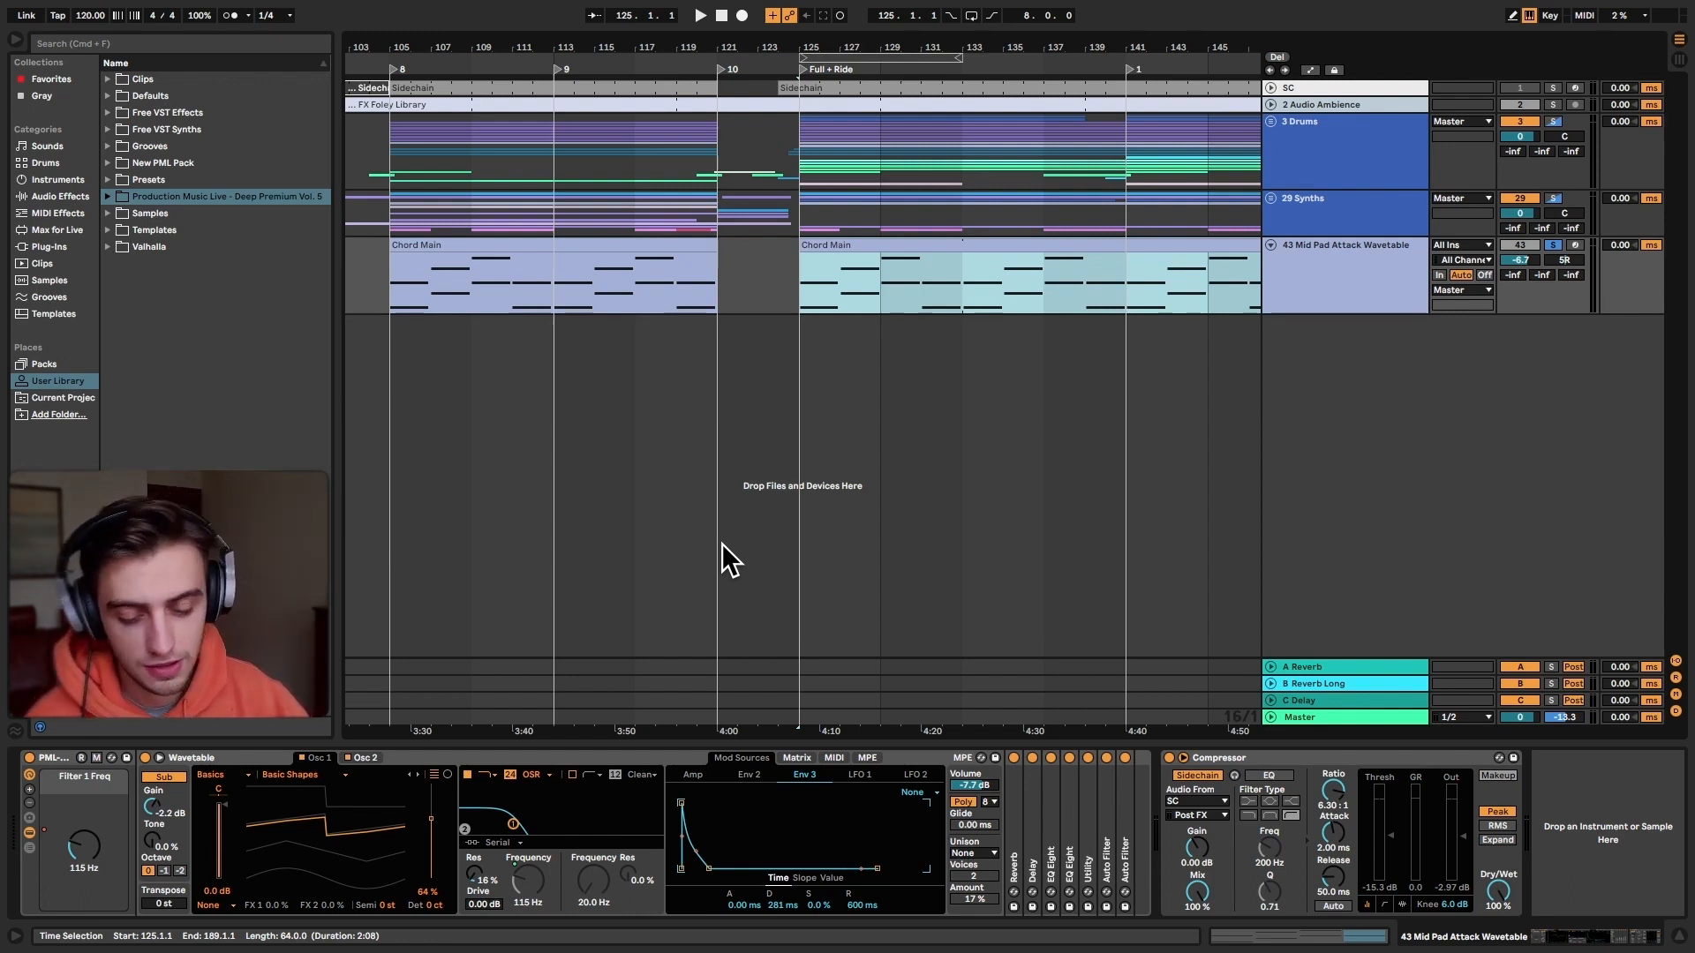
key(shift+Tab)
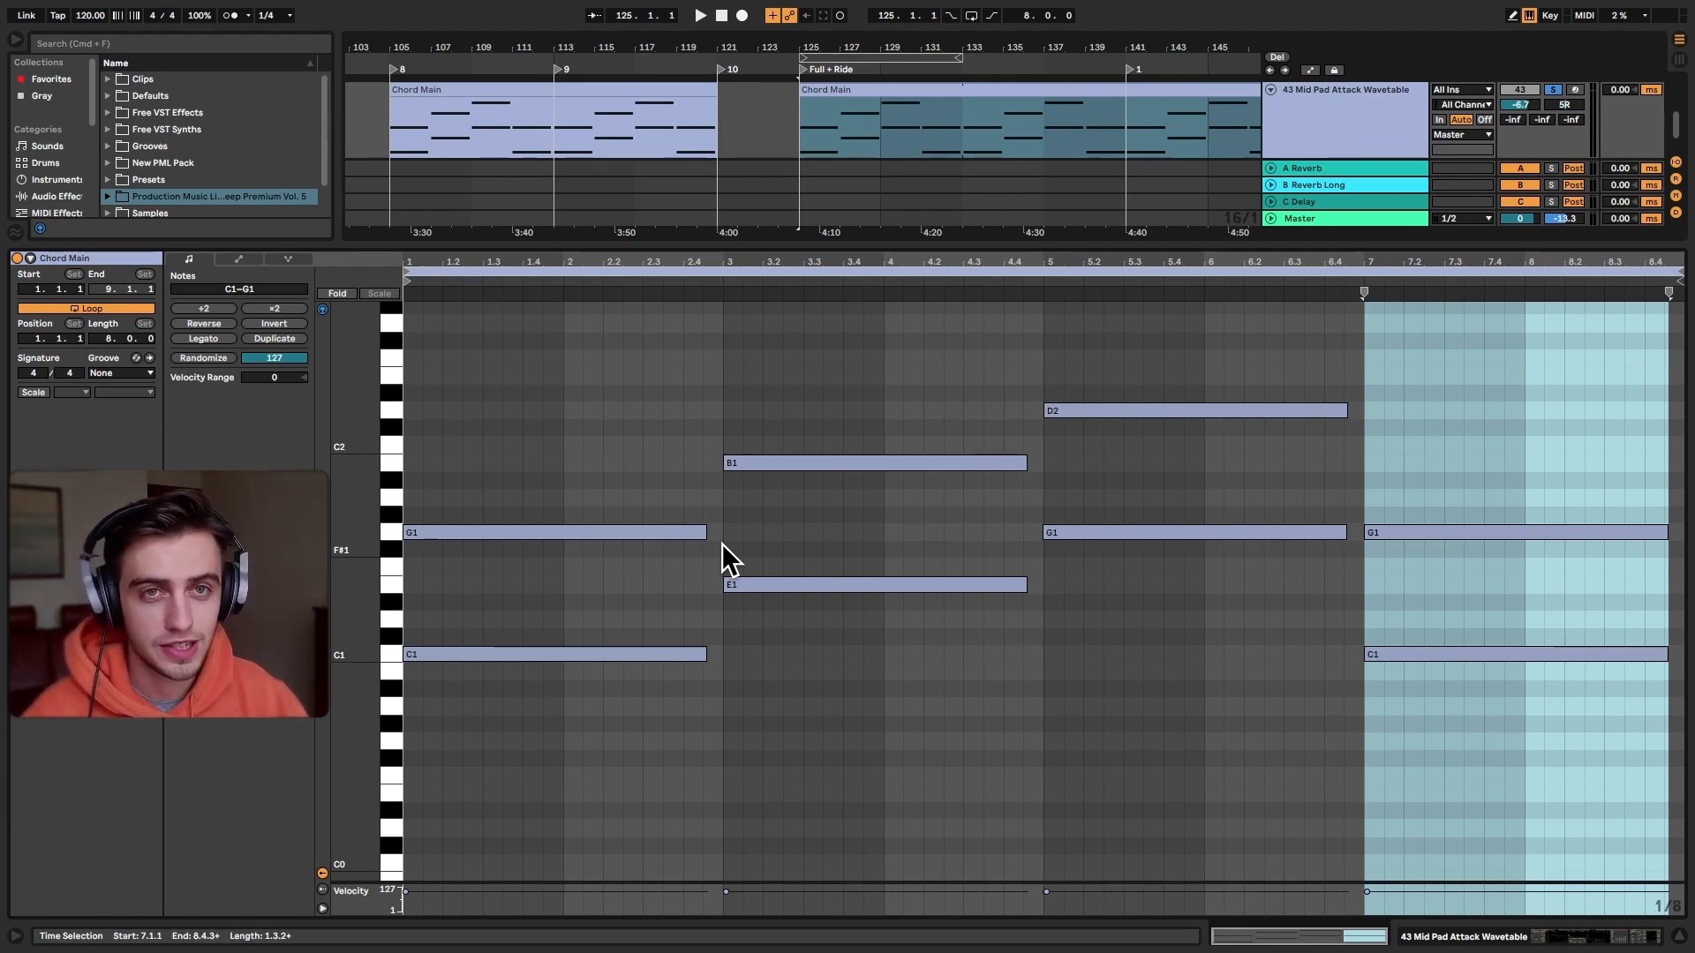
key(shift+Tab)
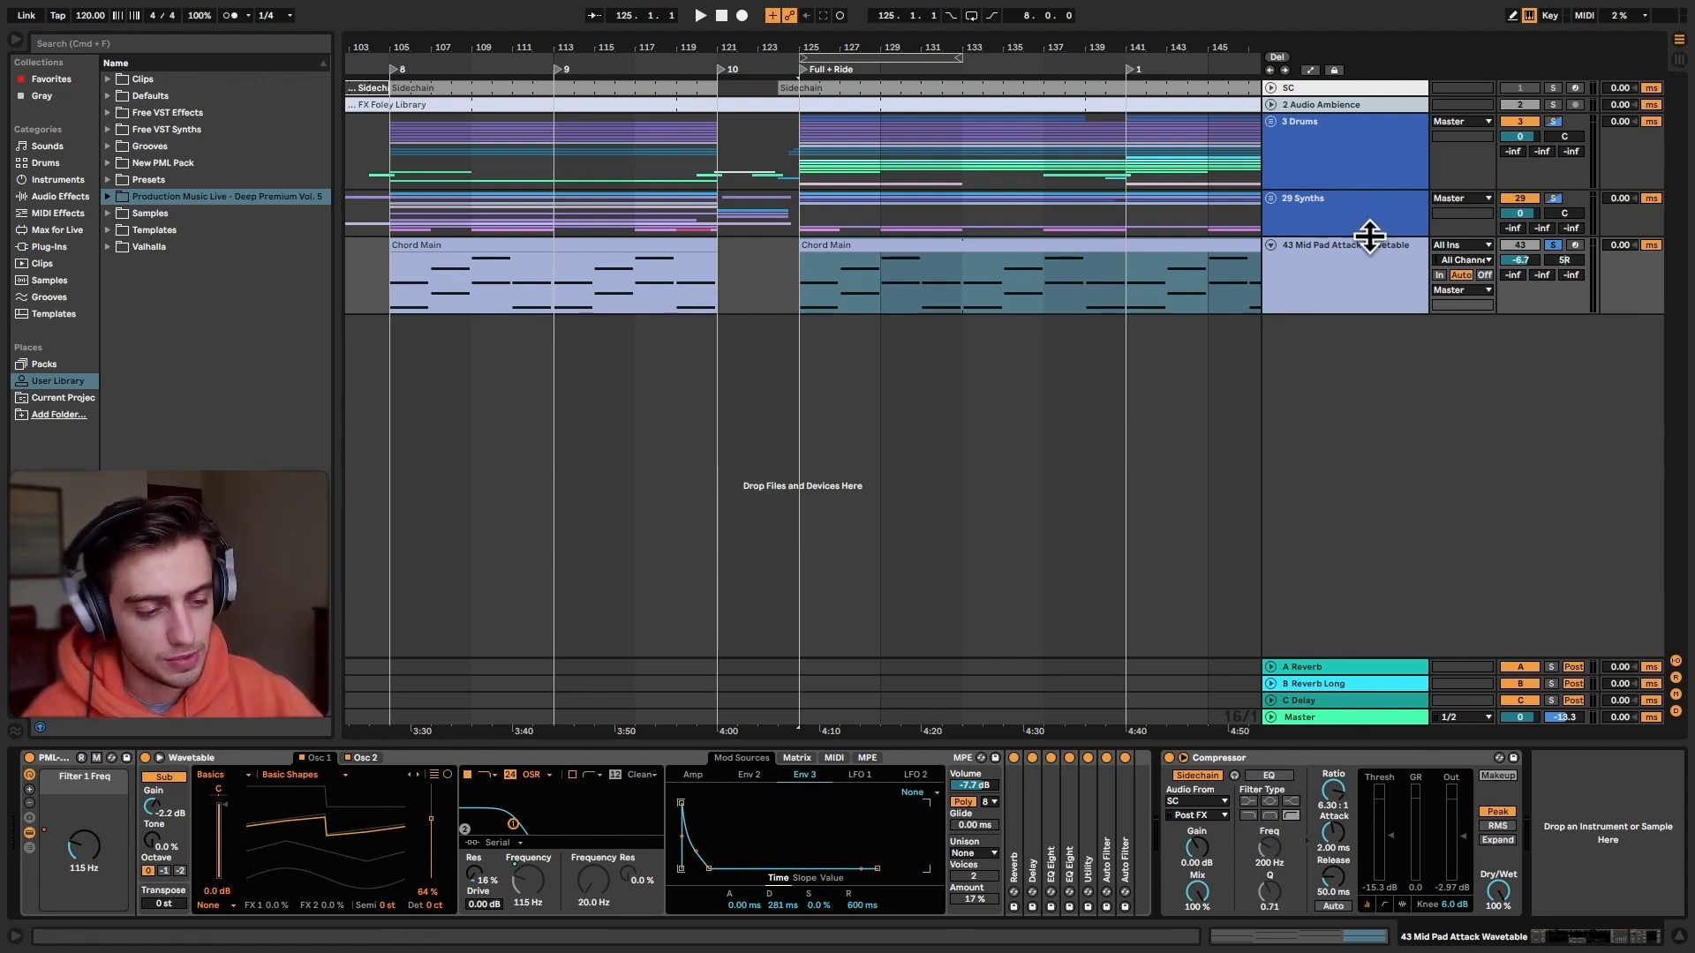
Step: Deactivate the Mid Pad Attack Wavetable track and copy its chords from bars 125 to 133 onto a new MIDI track below
click(1519, 245)
drag(786, 298, 1089, 277)
key(z)
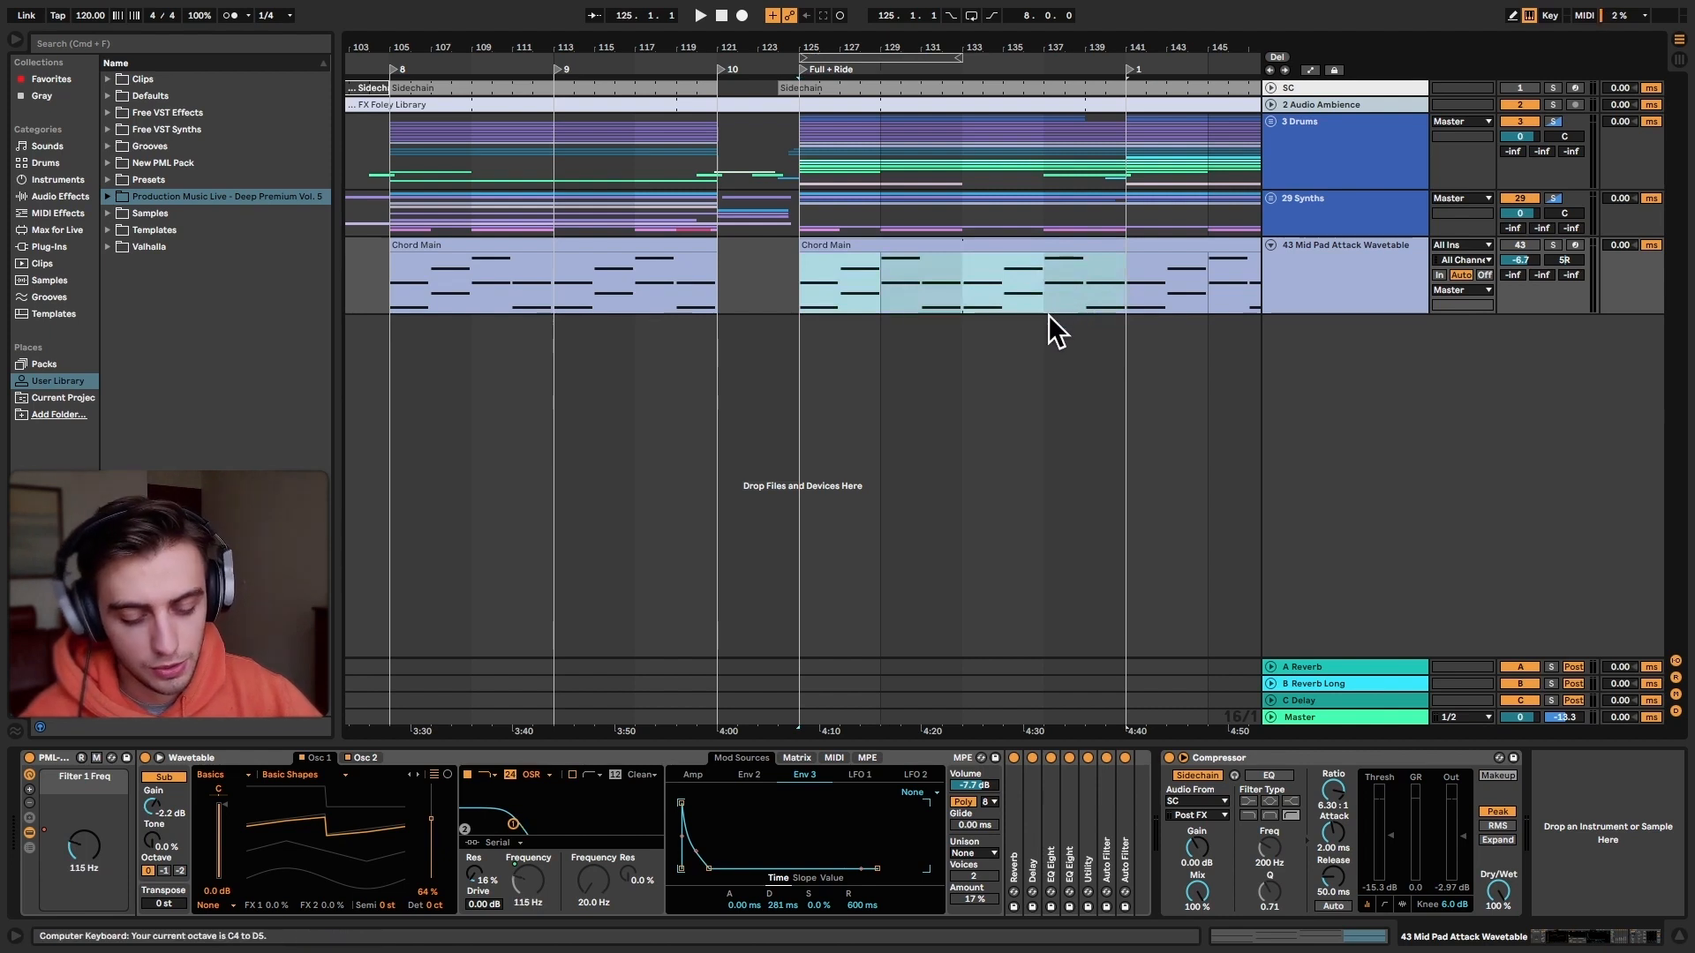
key(c)
right_click(1348, 397)
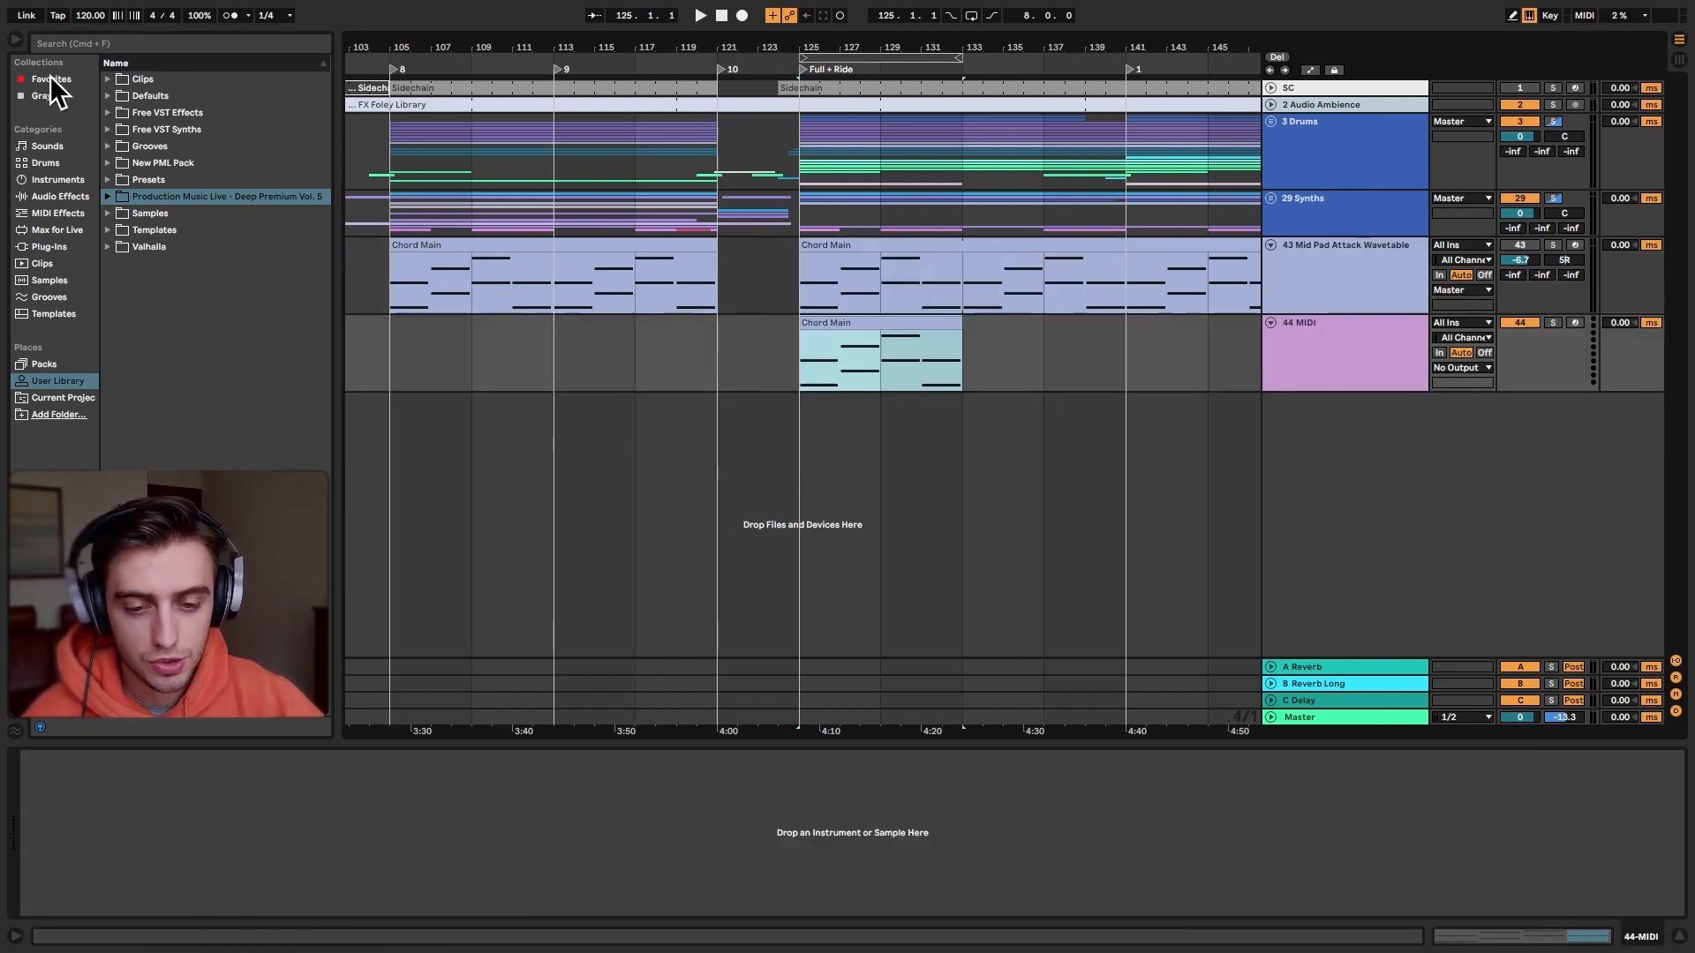
Step: Load the Wavetable instrument from the Favorites collection onto the new MIDI track and expand its device view
click(50, 78)
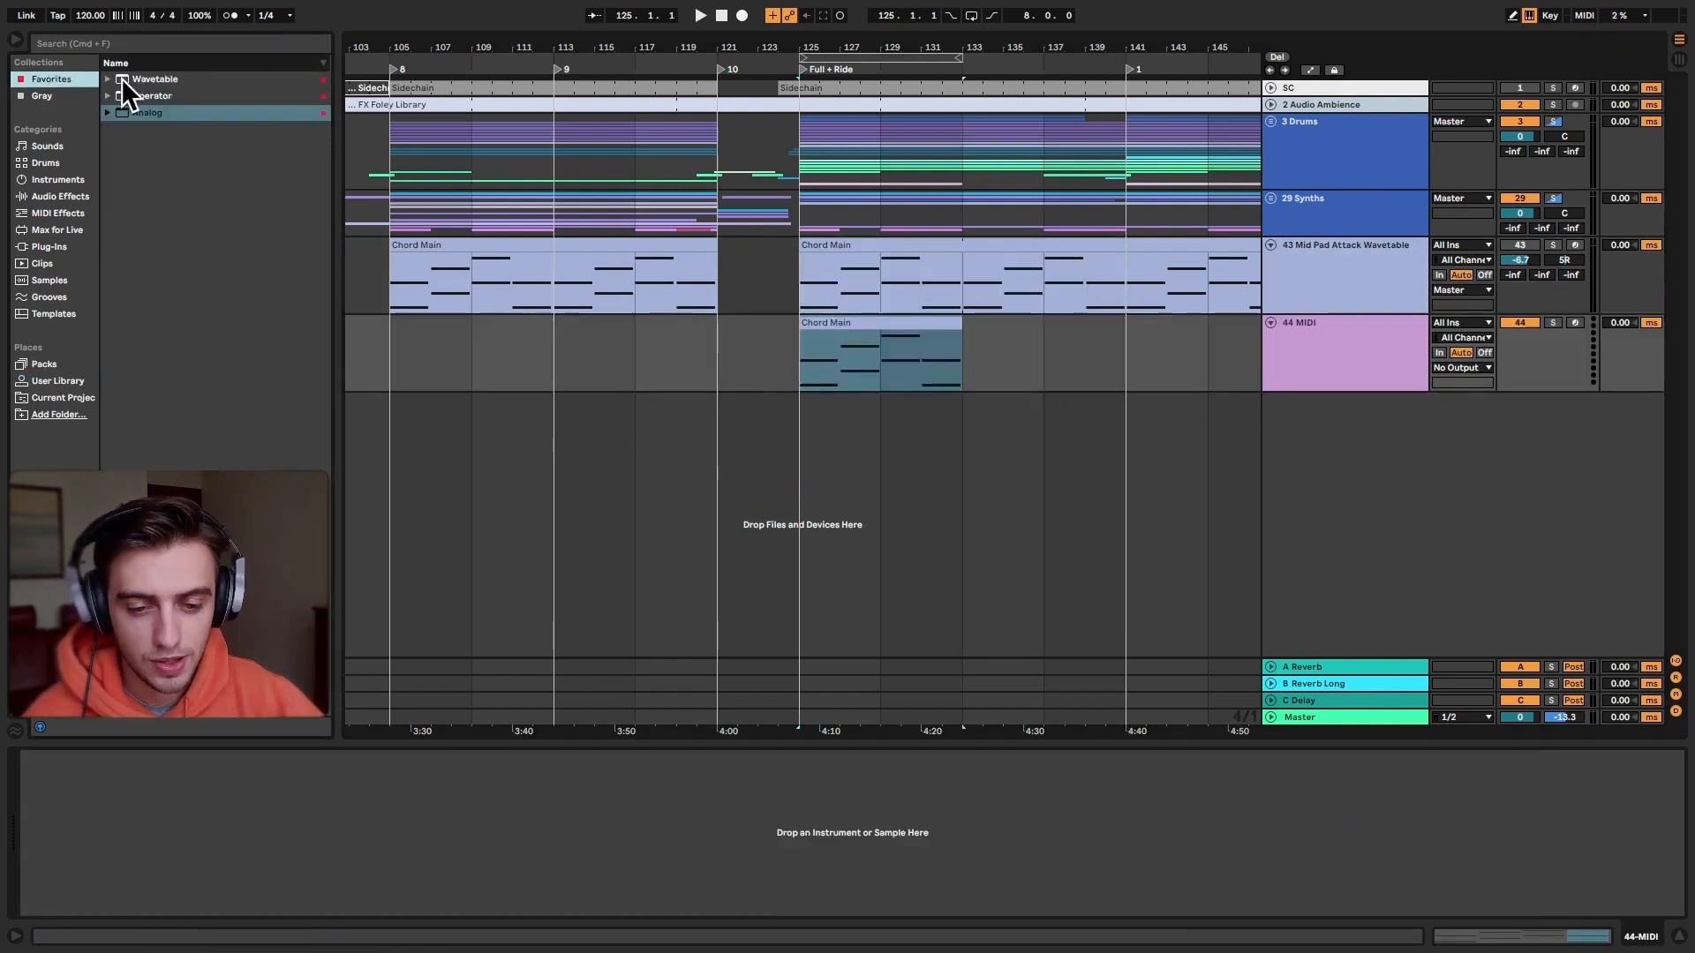
click(129, 78)
double_click(129, 78)
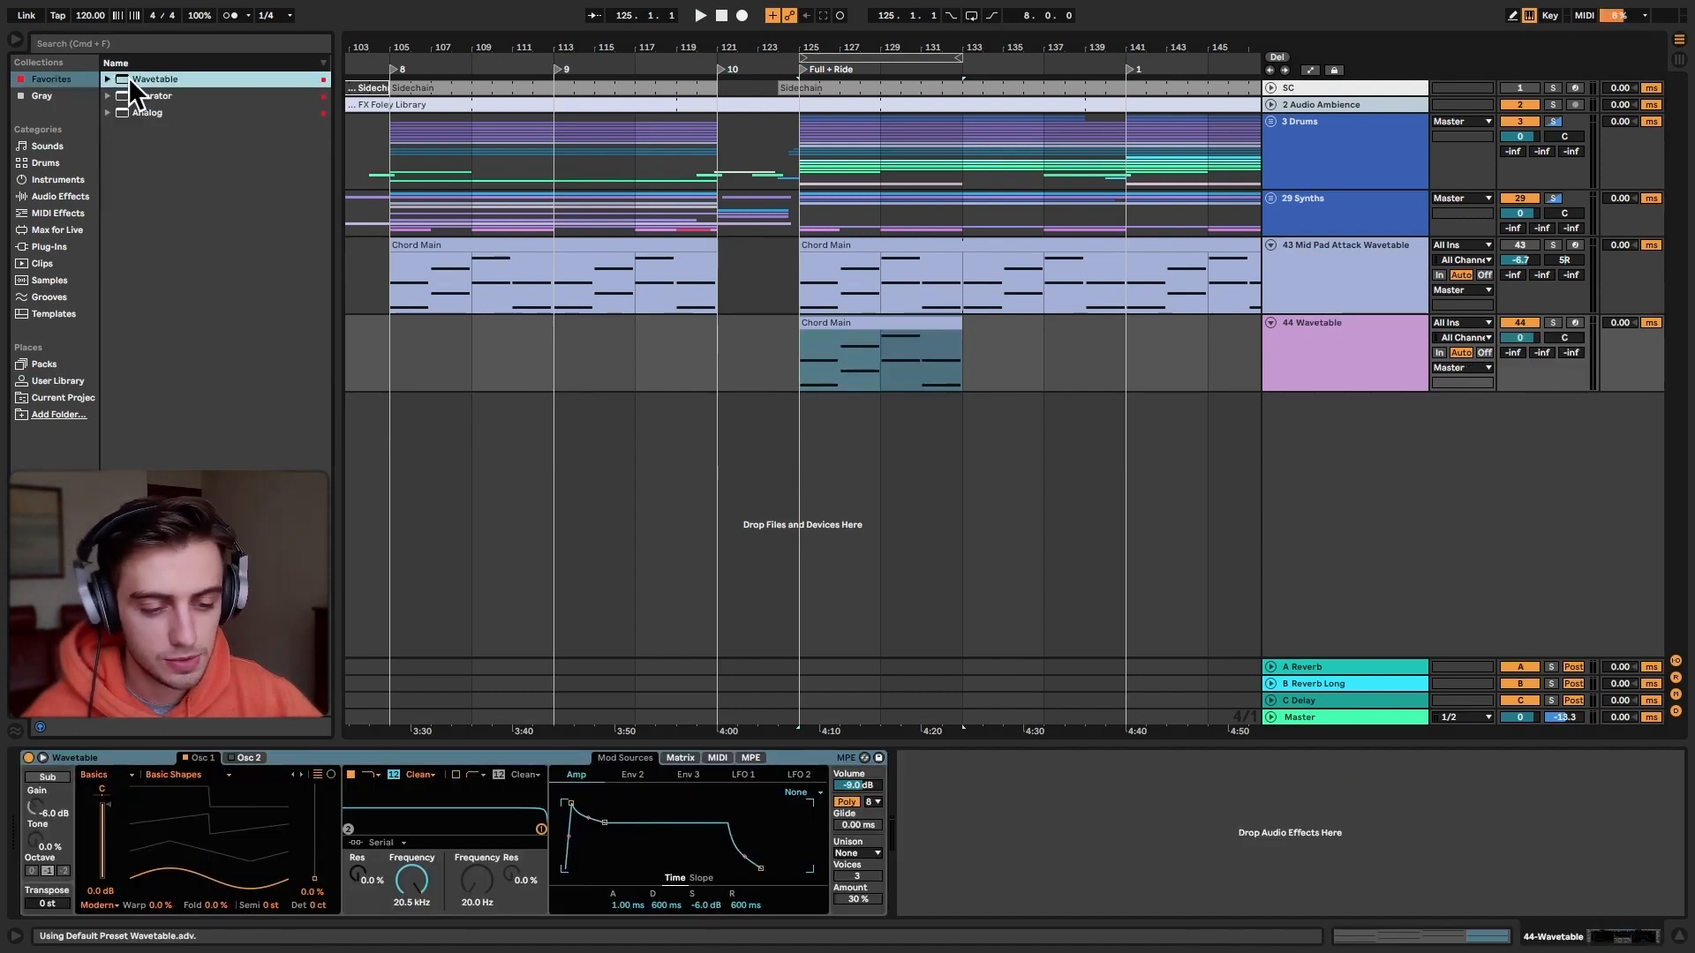
click(41, 757)
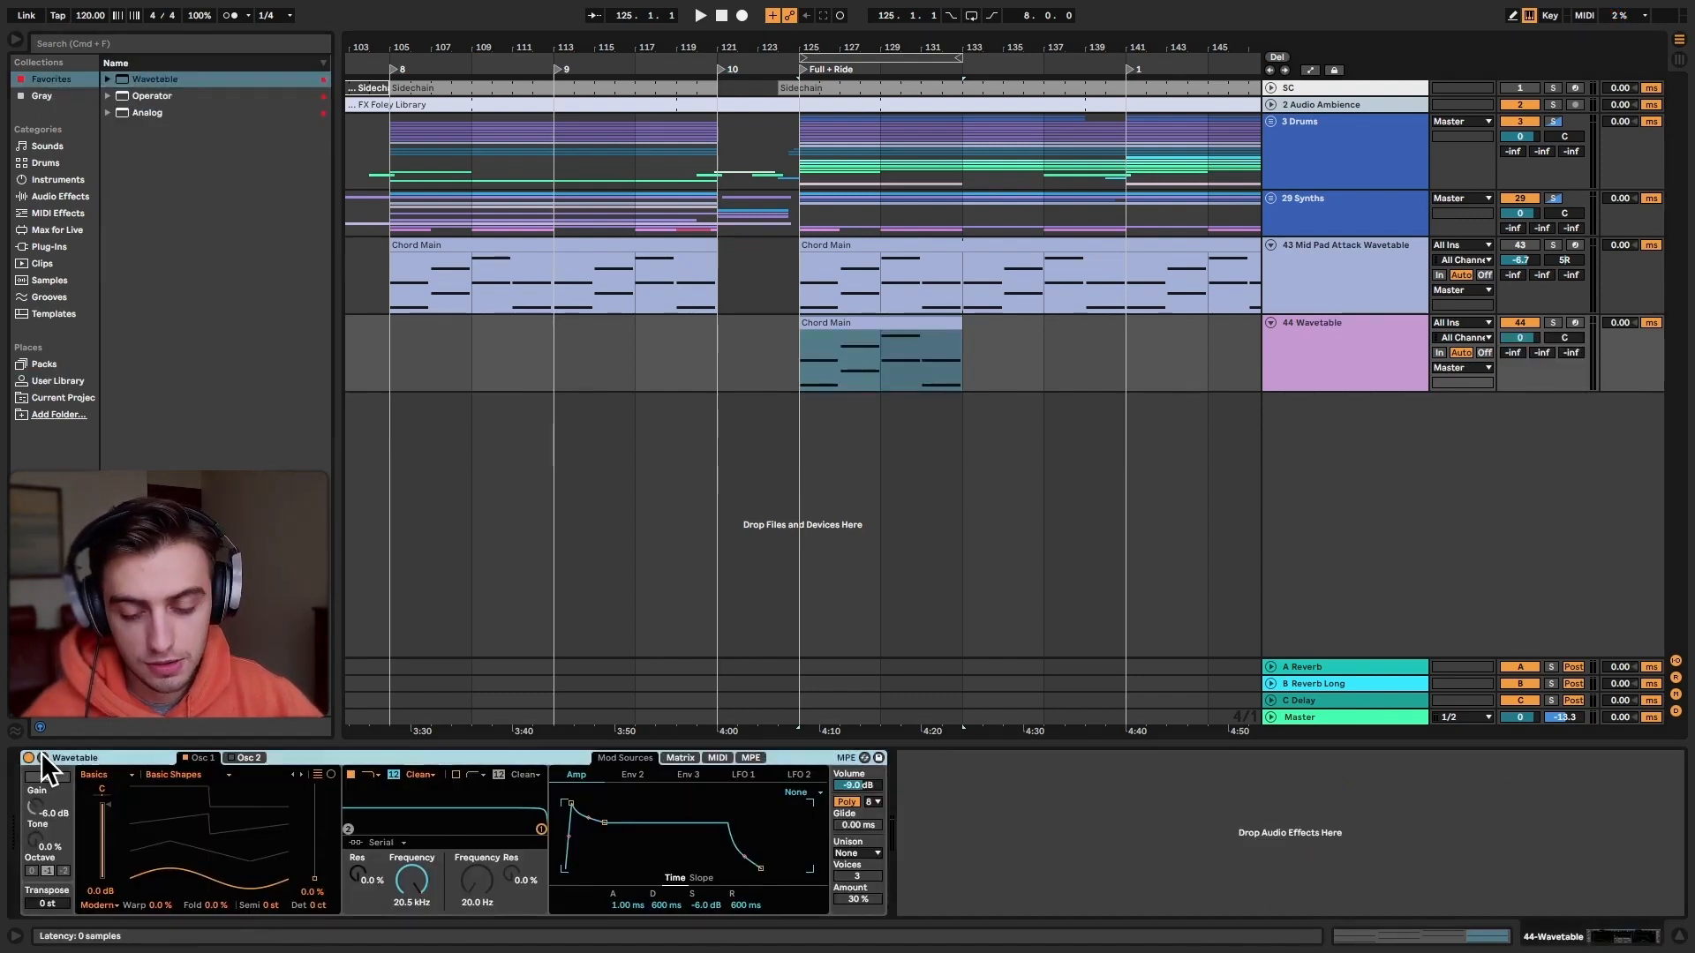
Step: Solo the new Wavetable track and loop its Chord Main clip over bars 125 to 133
click(808, 132)
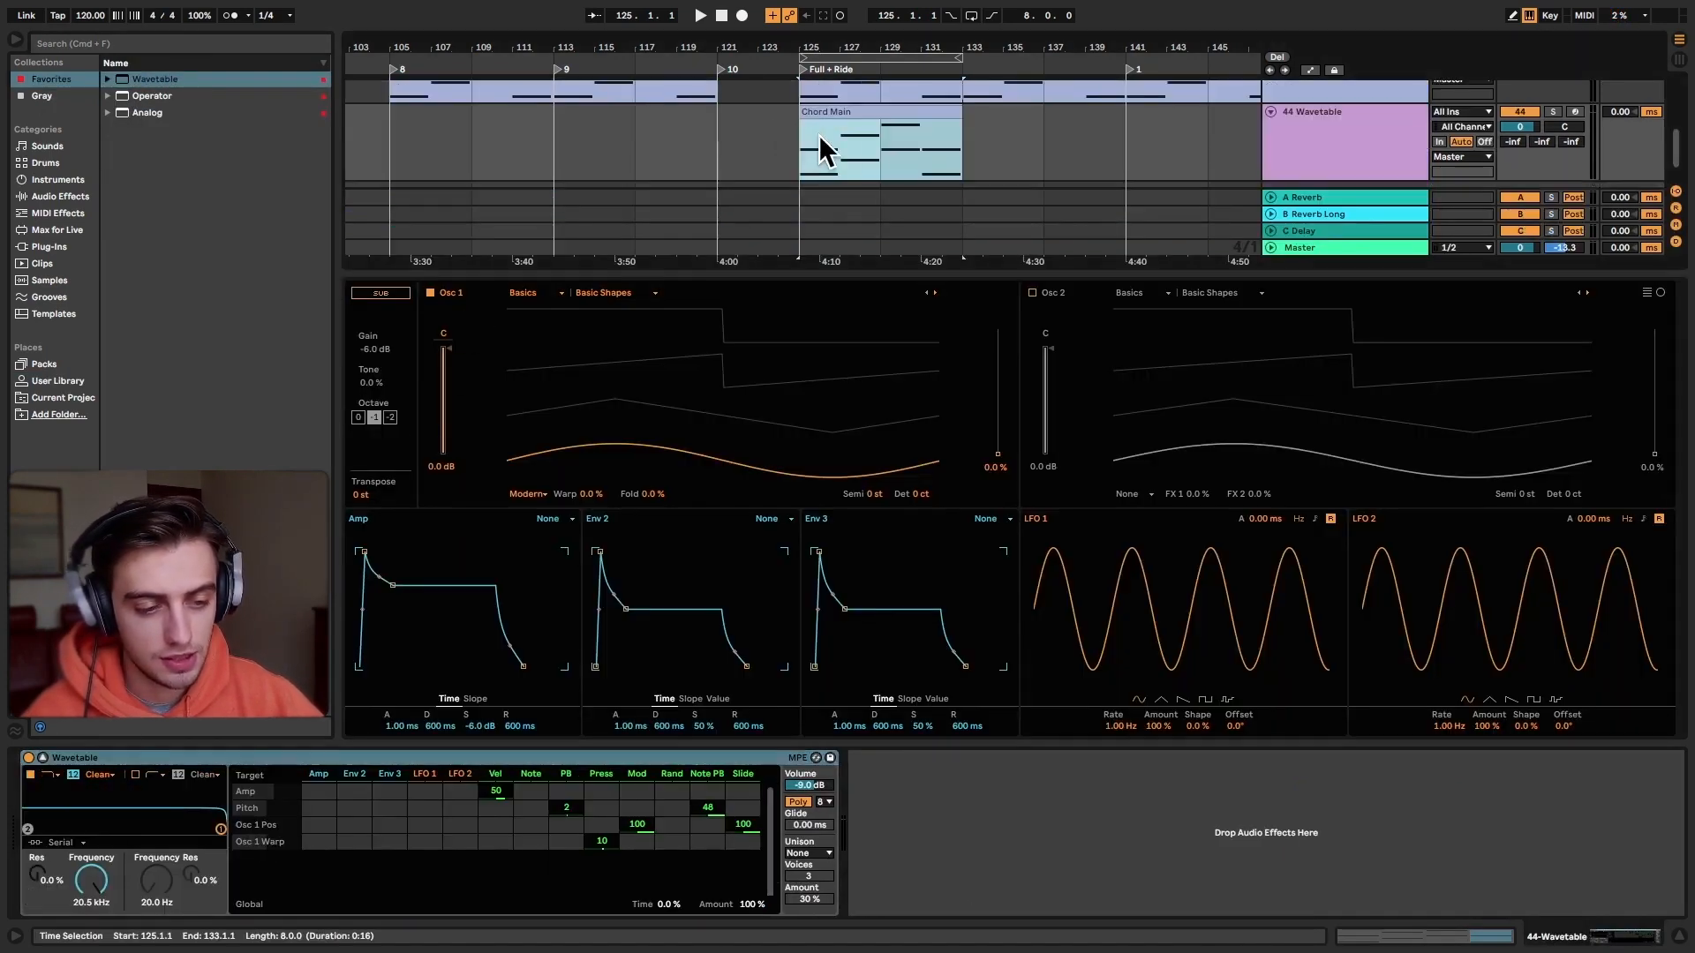
click(1551, 111)
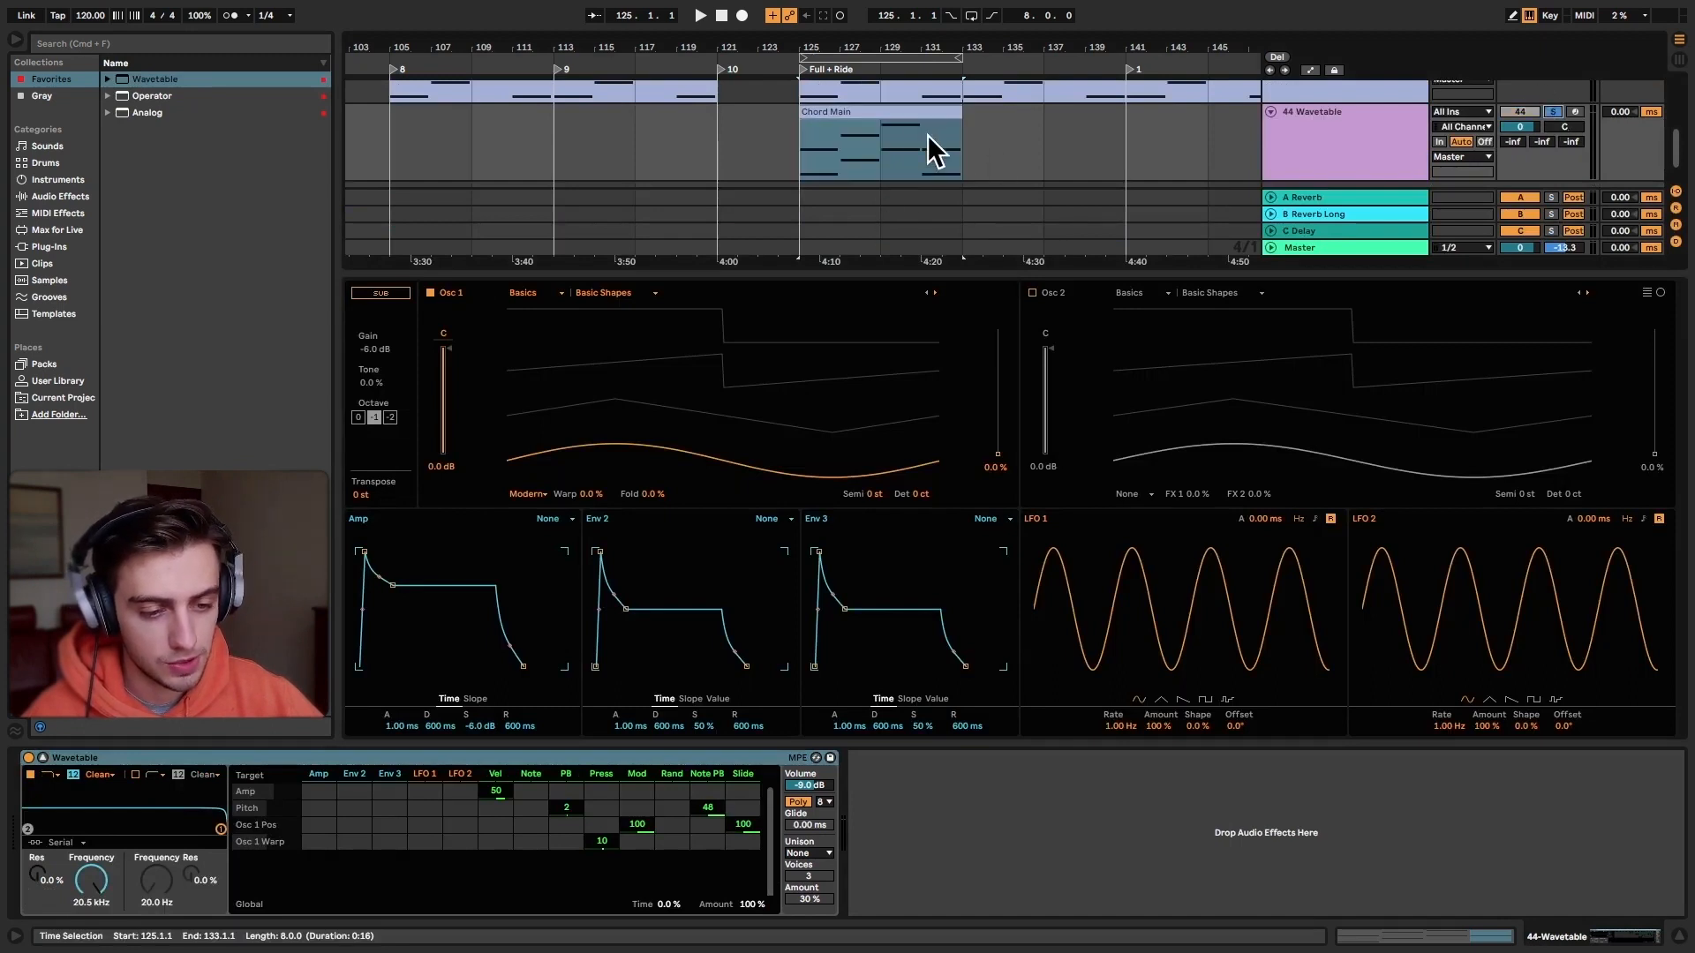
click(908, 116)
key(super+l)
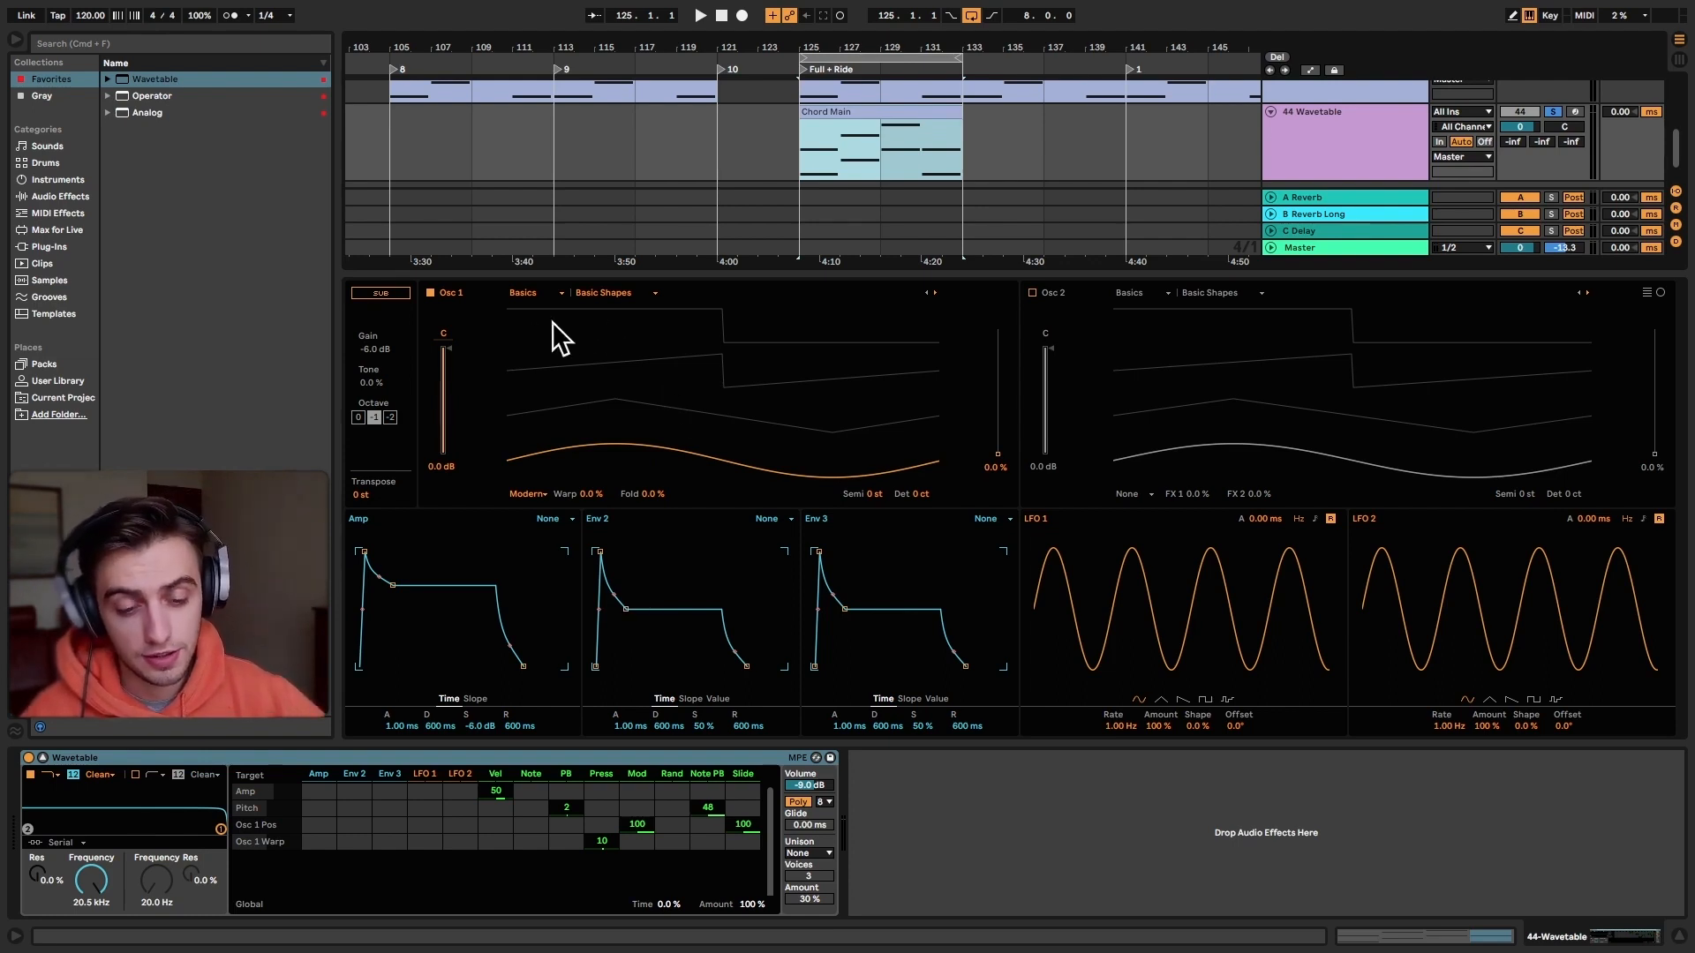
Step: Set the Osc 1 wavetable position to 64 % on the Basic Shapes saw, leaving Osc 2 off
click(1032, 293)
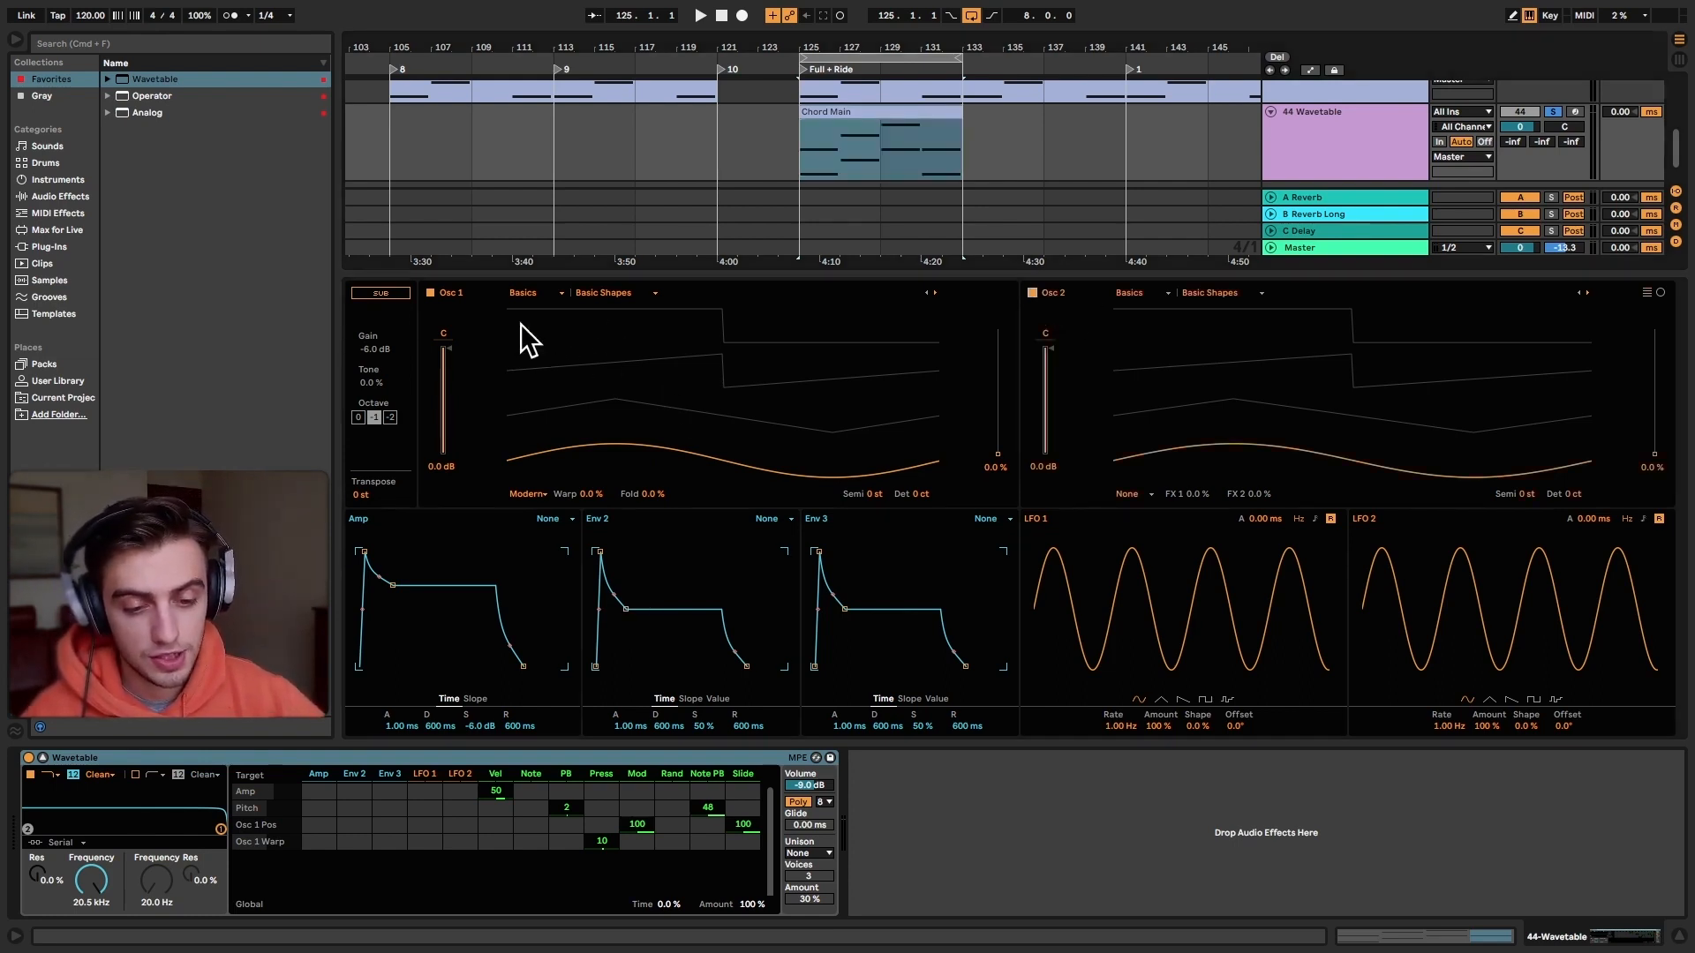
click(1032, 293)
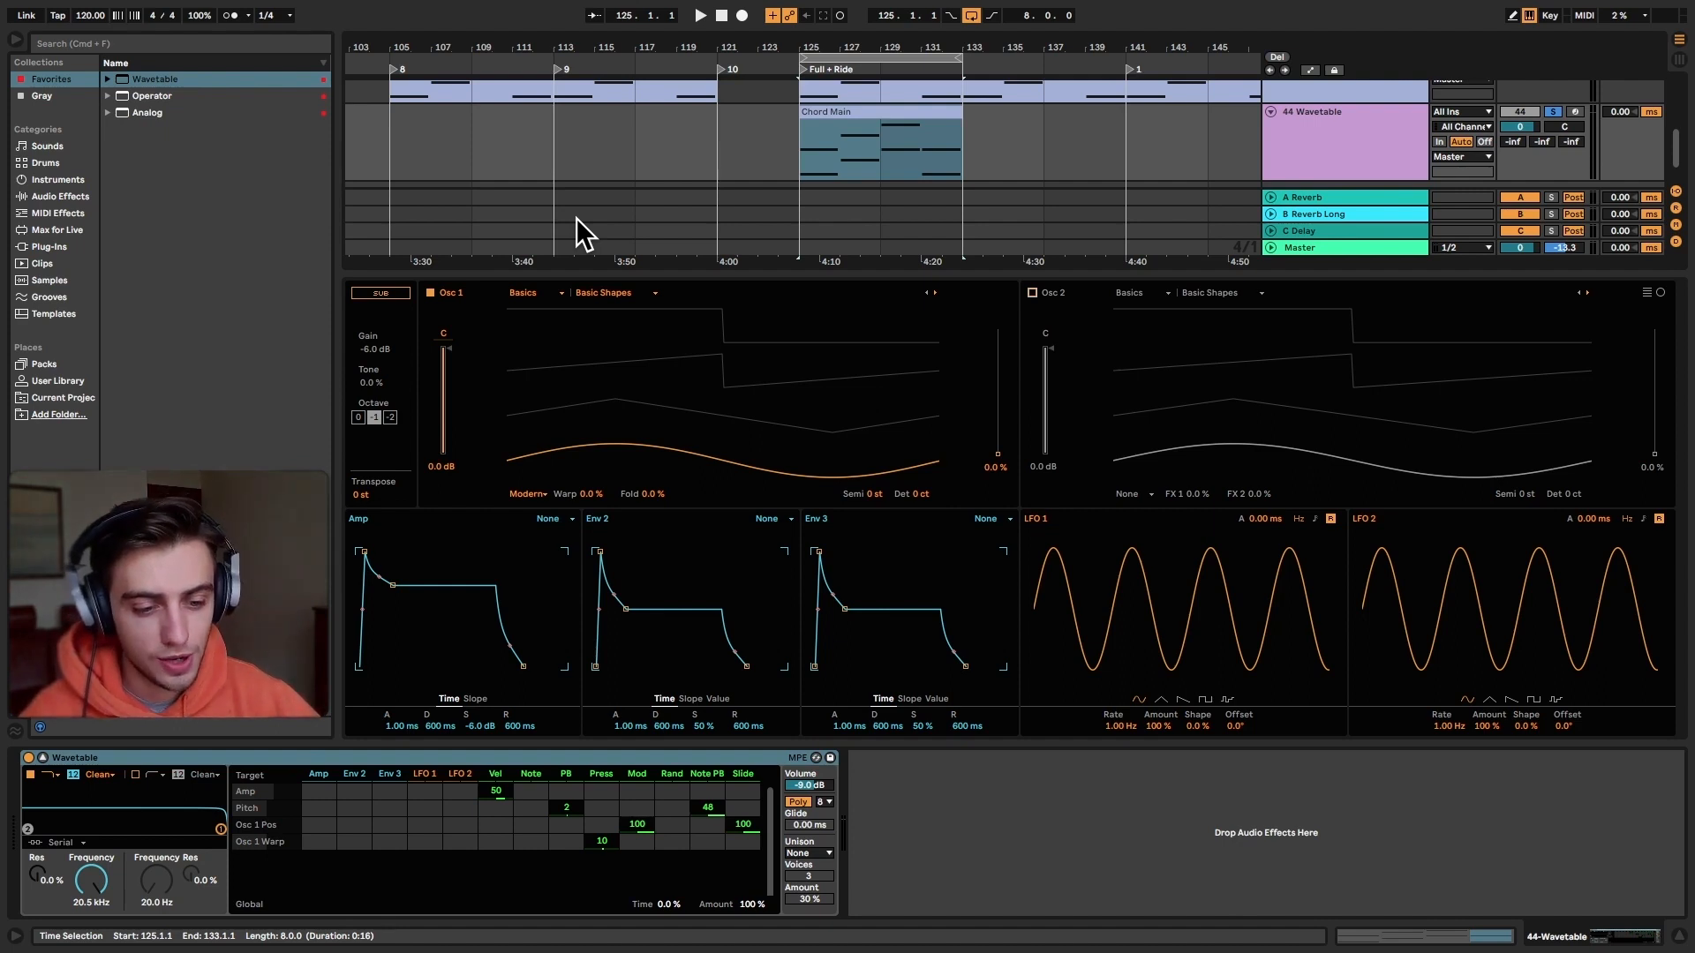
drag(1001, 465, 998, 375)
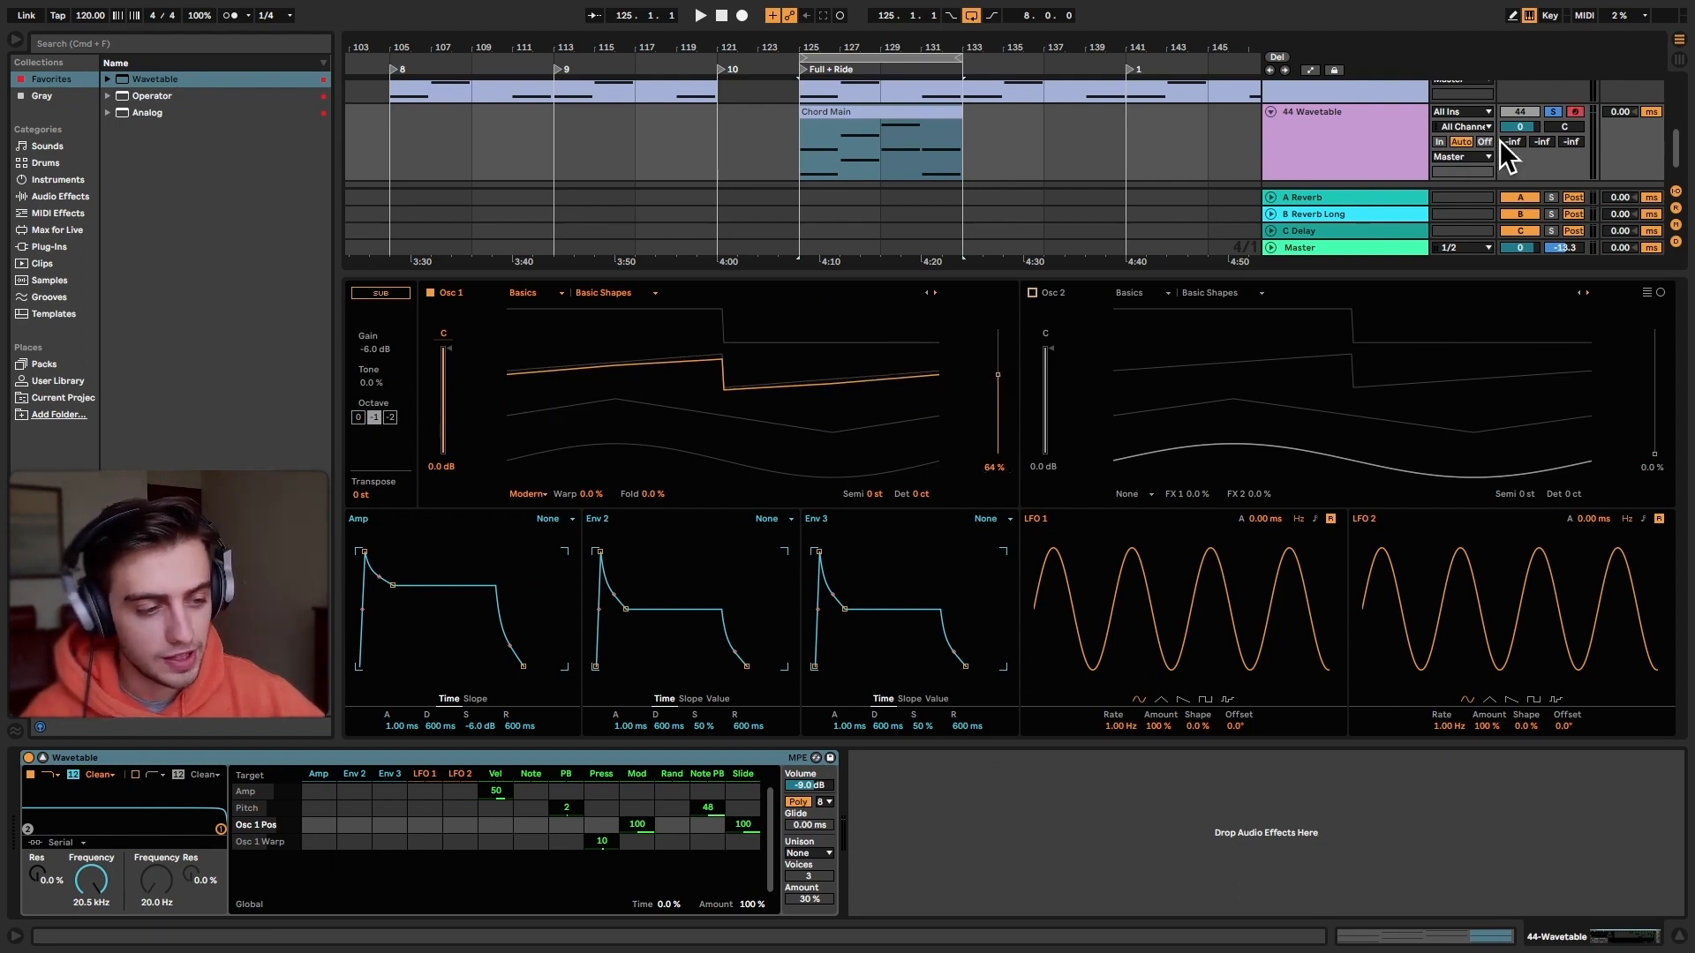
Step: Play the looped chords and lower the new Wavetable track's volume to -26.0 dB
drag(1520, 126, 1520, 163)
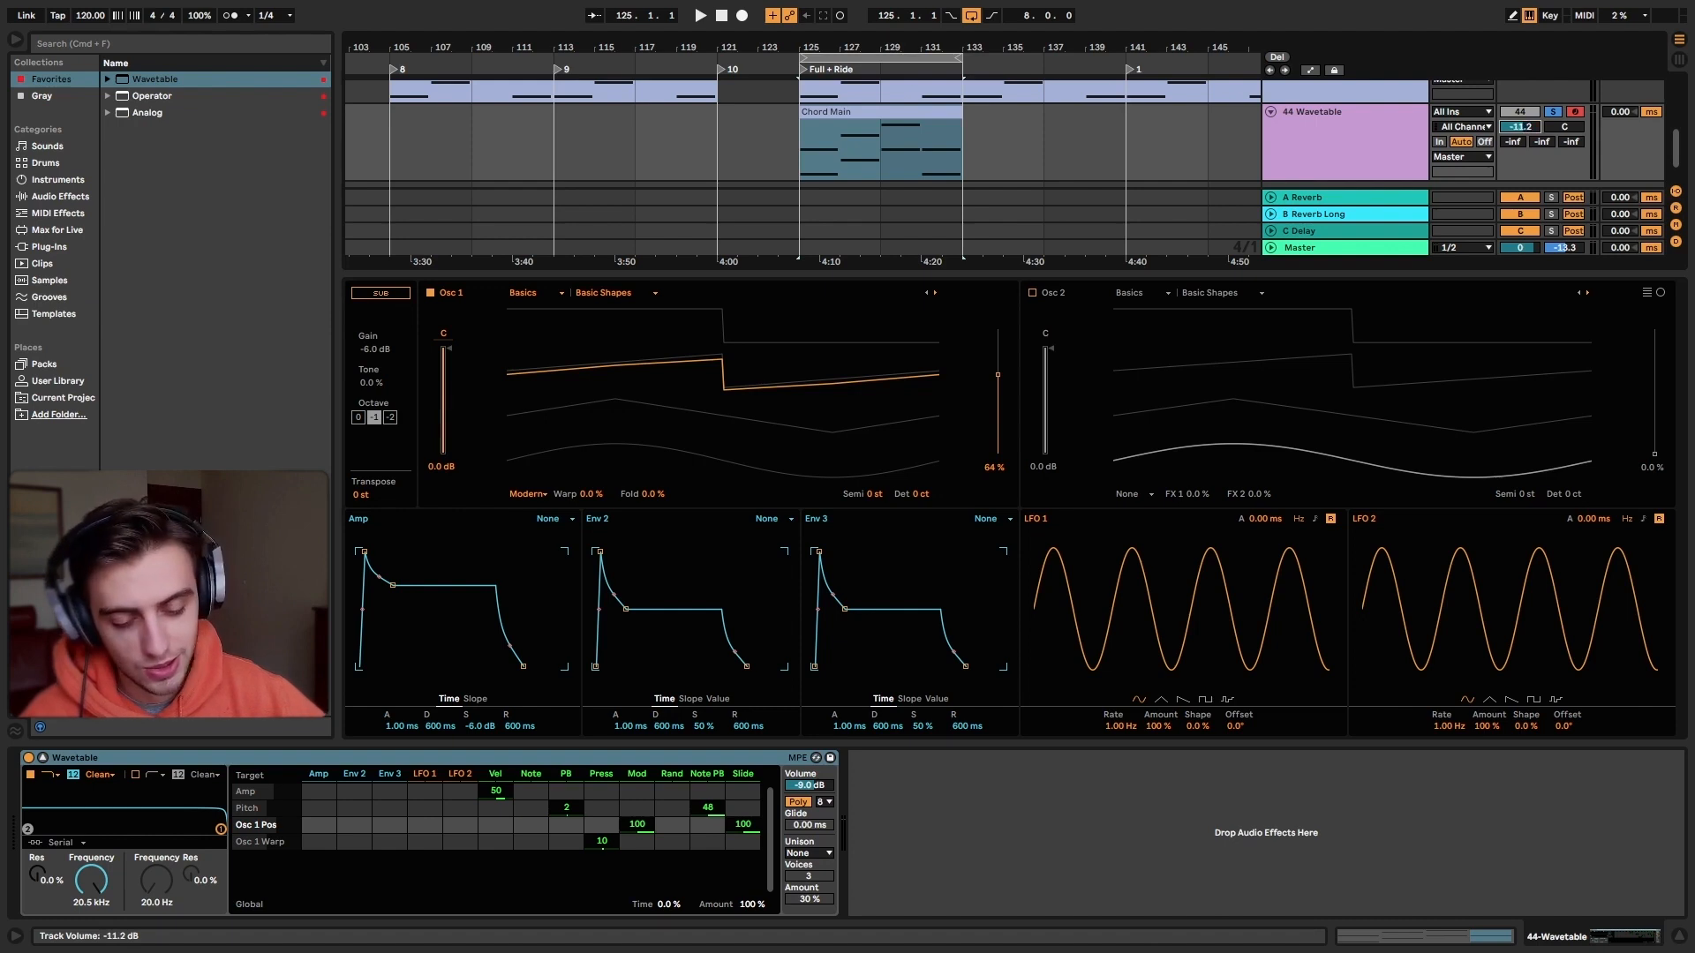
key(space)
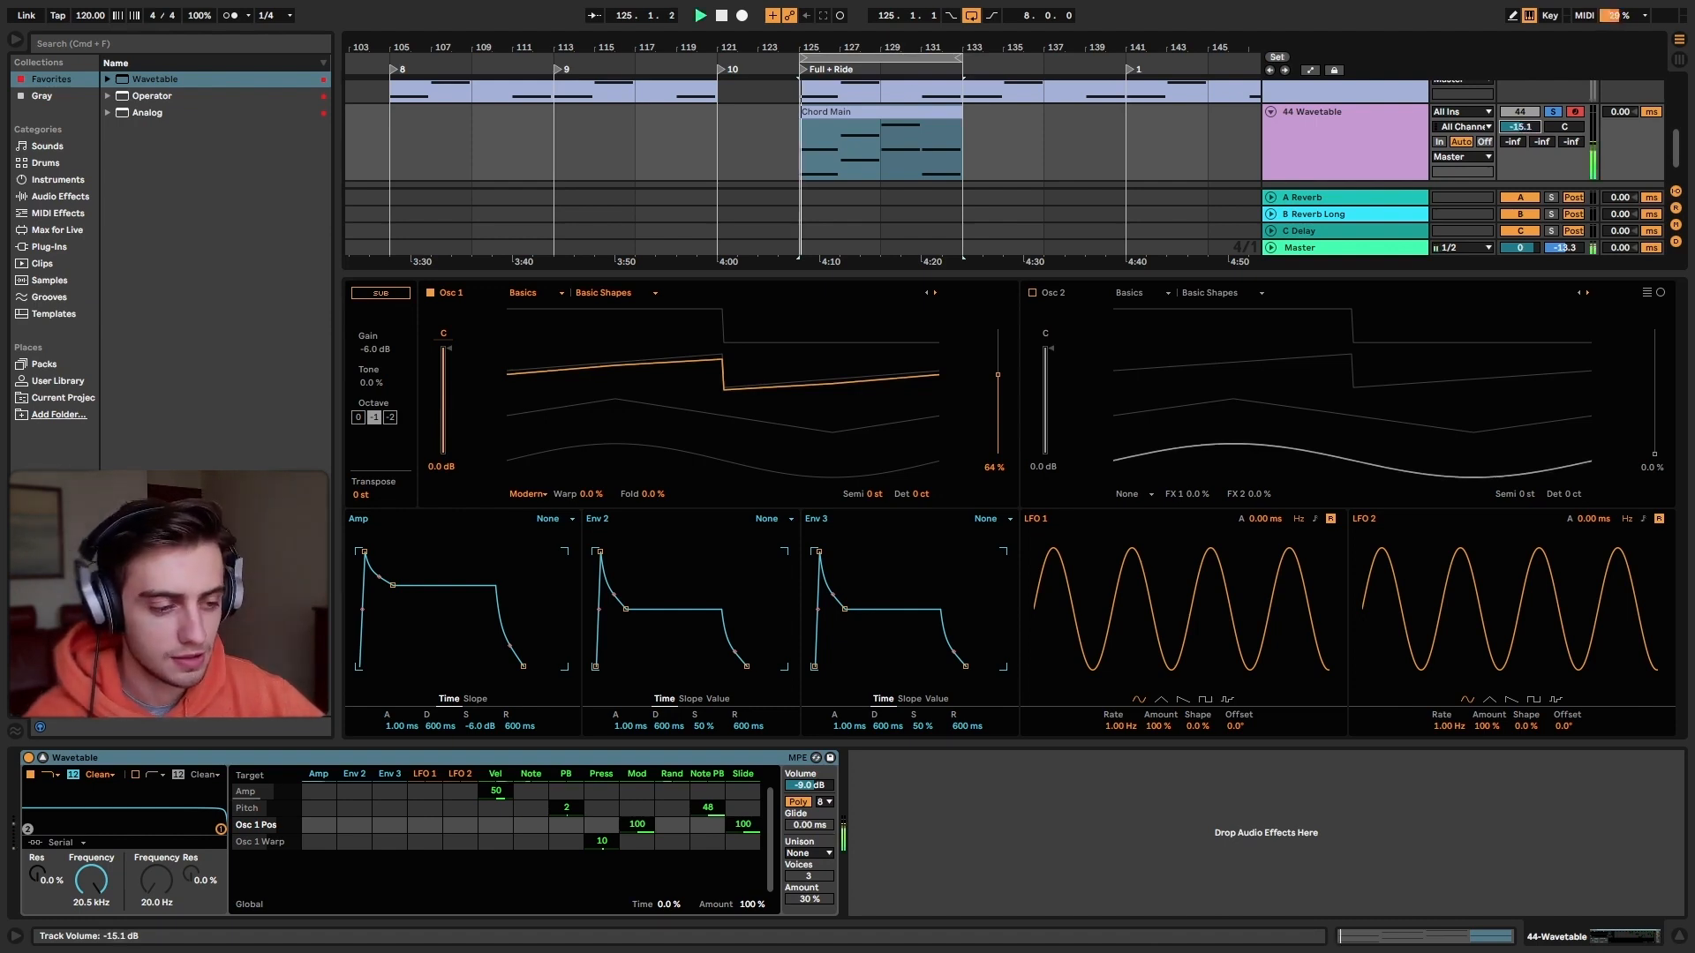
mouse_move(1520, 127)
mouse_down()
mouse_move(1520, 181)
mouse_move(1538, 141)
mouse_up()
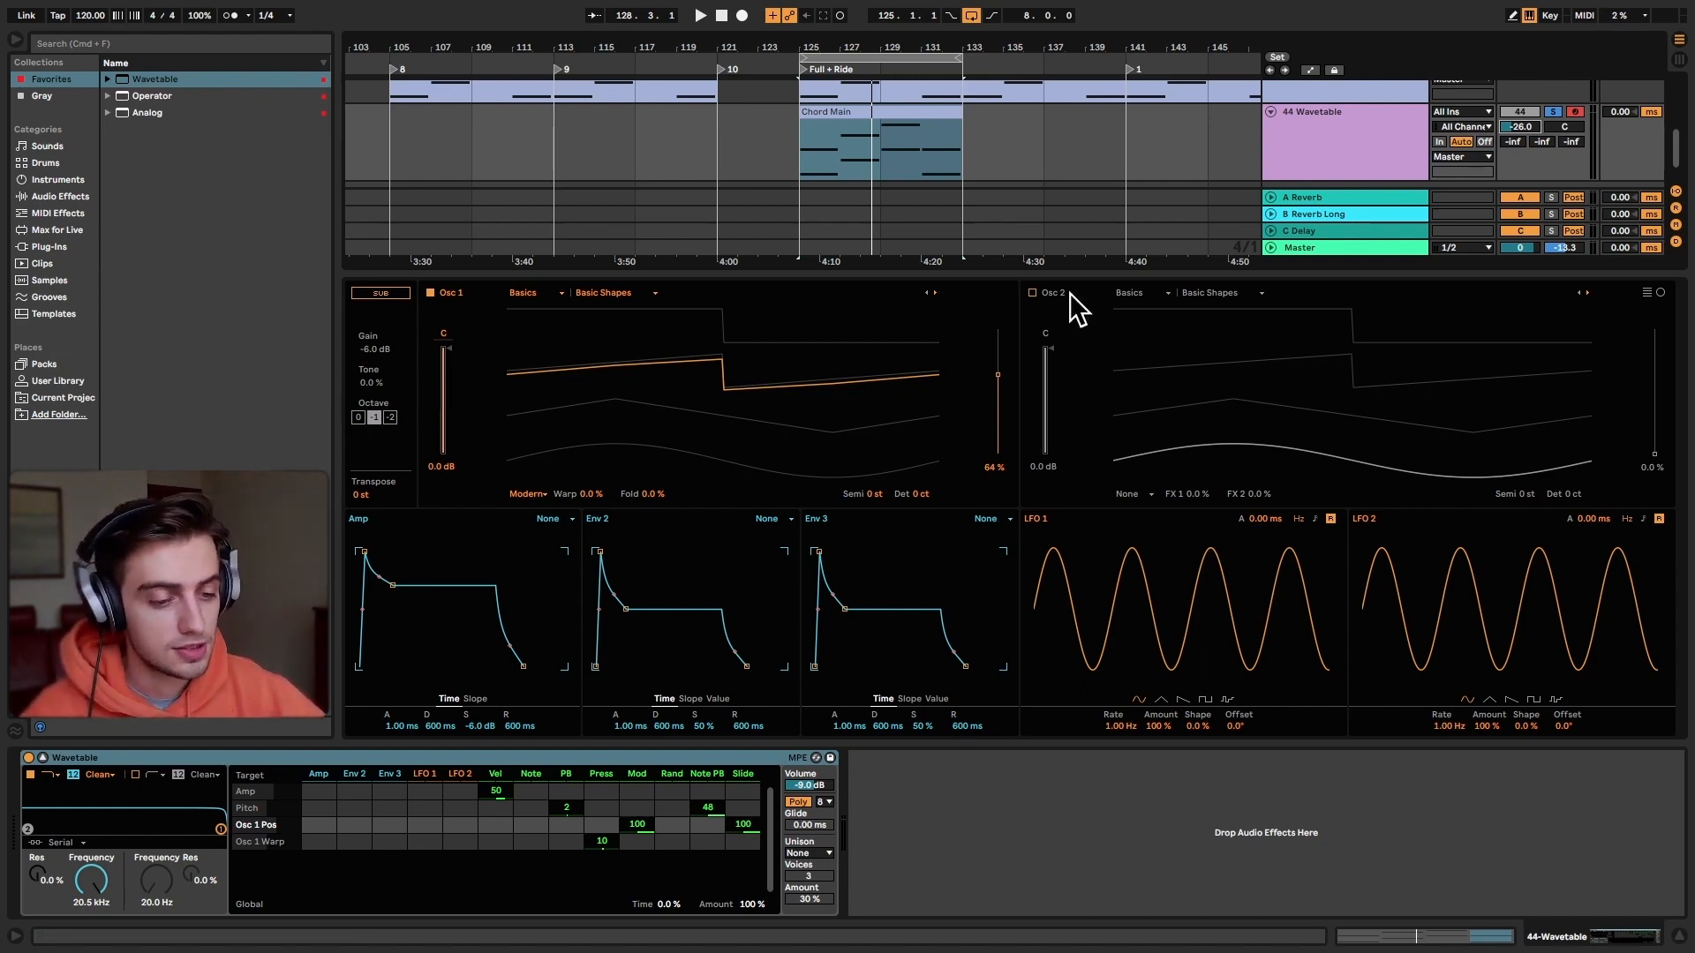
Step: Turn on Osc 2 and choose the Quad Saw wavetable from the Basics category for it
click(1033, 292)
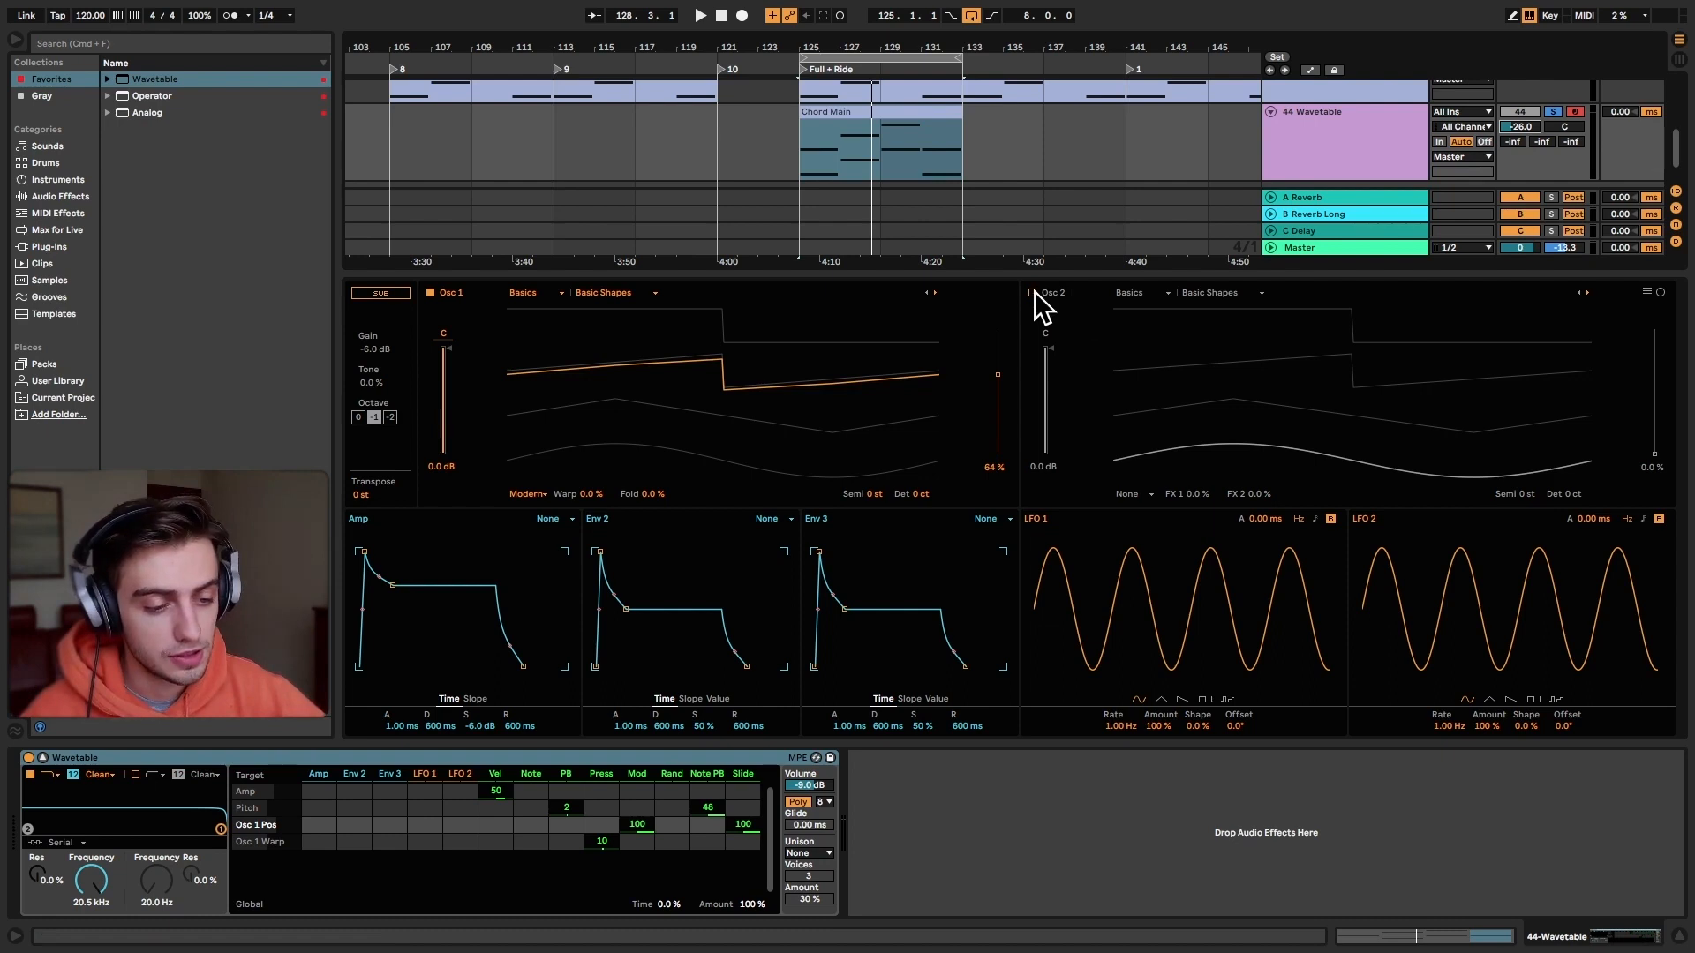
click(1128, 292)
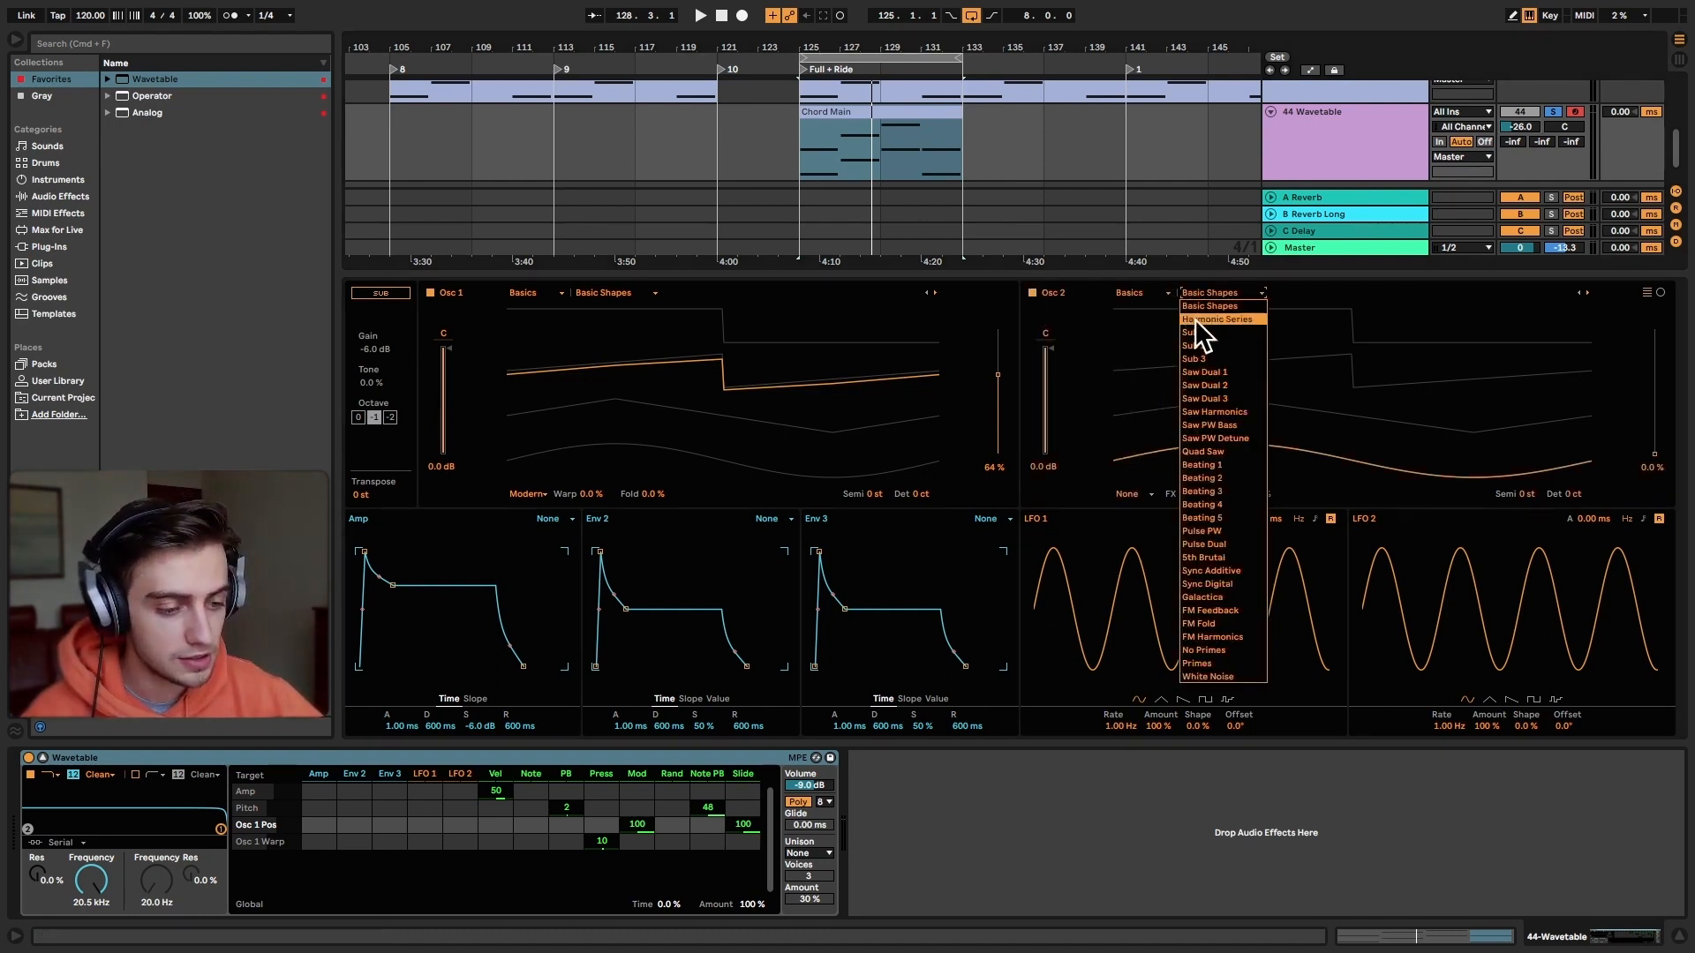
click(1227, 451)
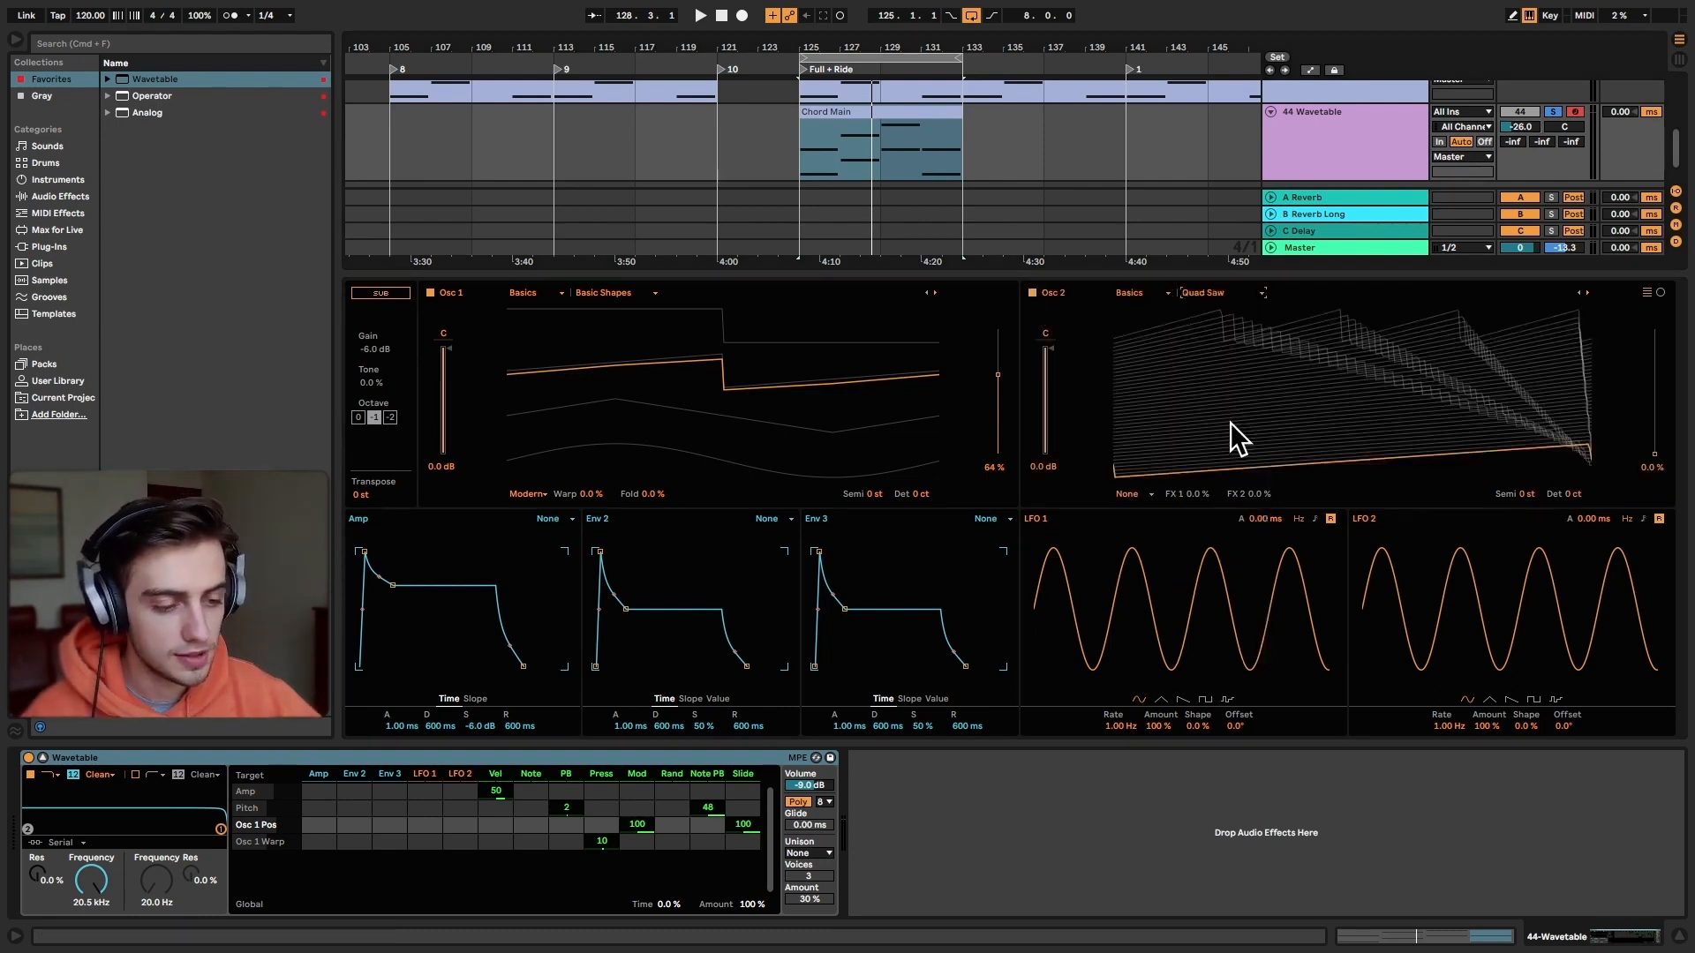
Step: Switch off Osc 1 and set the Osc 2 wavetable position to 14 % while auditioning the Quad Saw alone
click(430, 292)
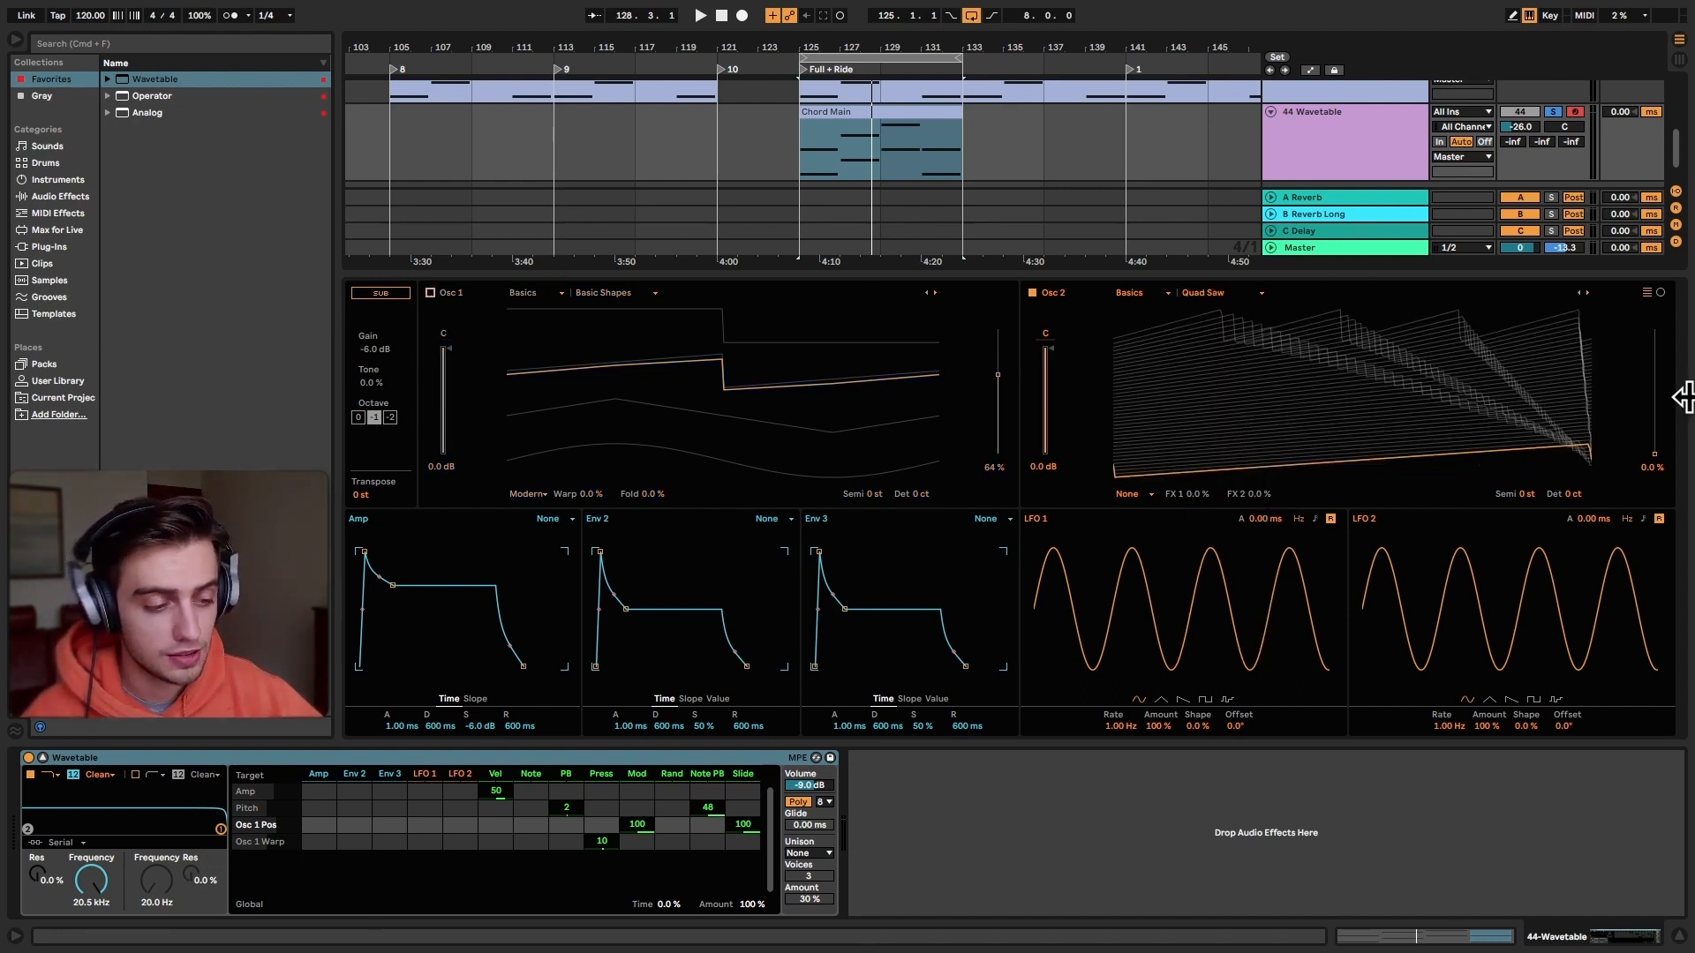
mouse_move(1654, 454)
mouse_down()
mouse_move(1654, 333)
mouse_move(1654, 436)
mouse_up()
key(space)
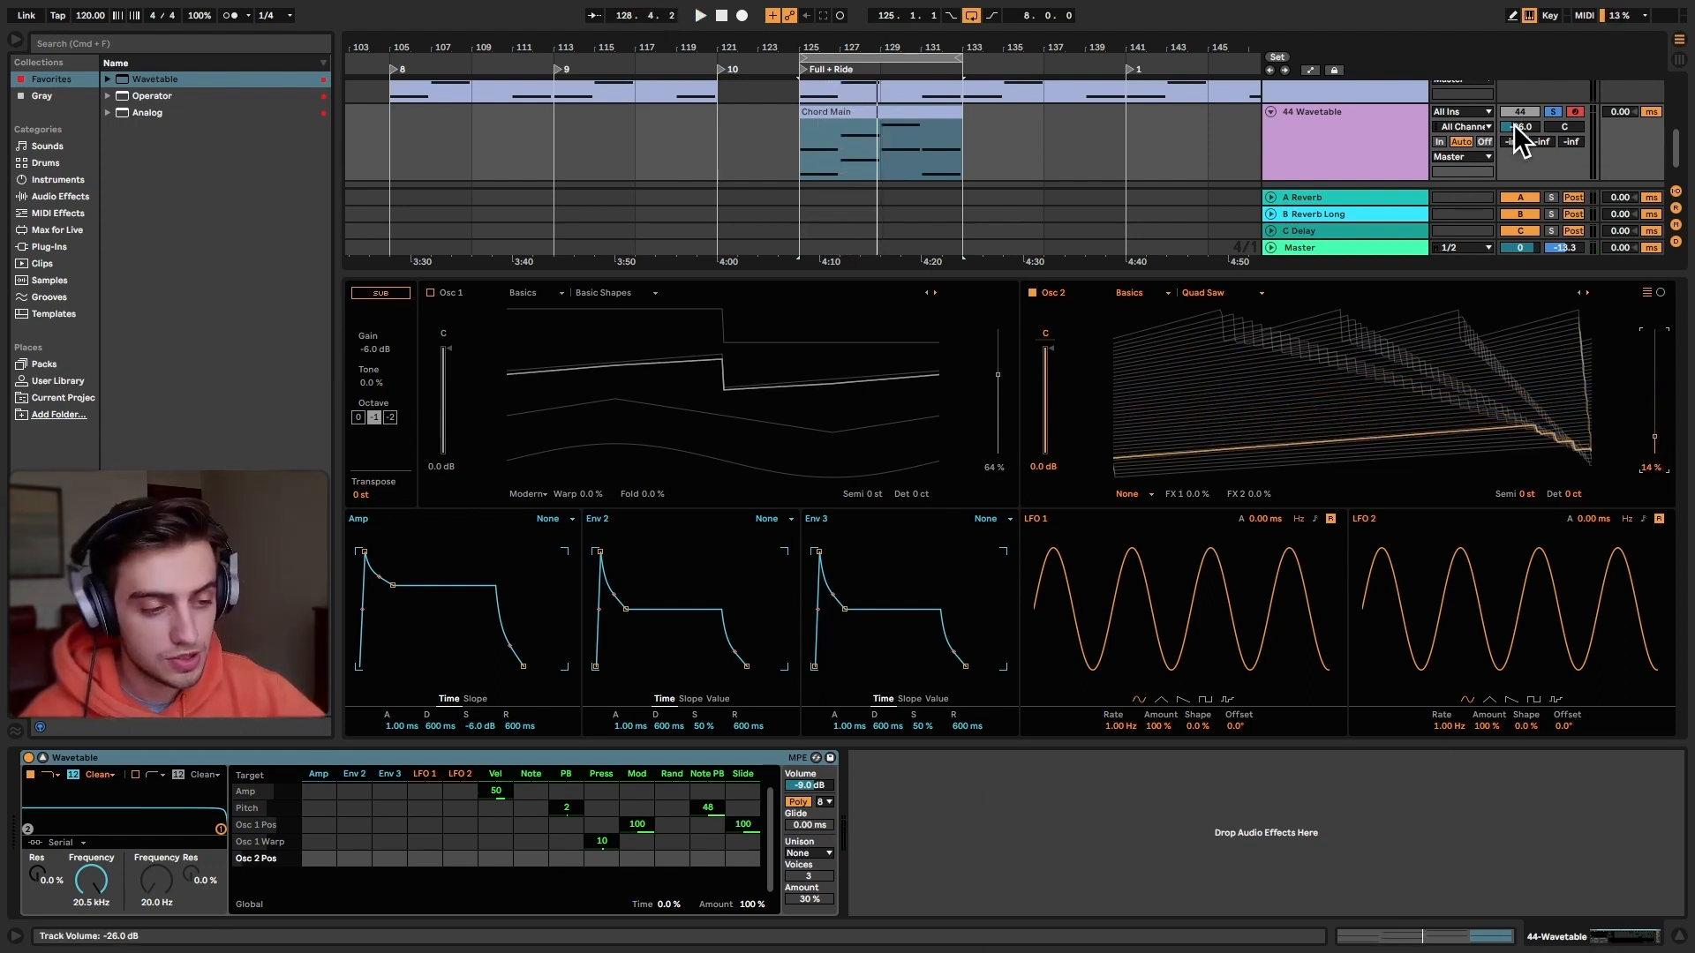
Step: Raise the new Wavetable track's volume to -19.2 dB and turn Osc 1 back on to hear both oscillators together
drag(1518, 125, 1520, 121)
key(space)
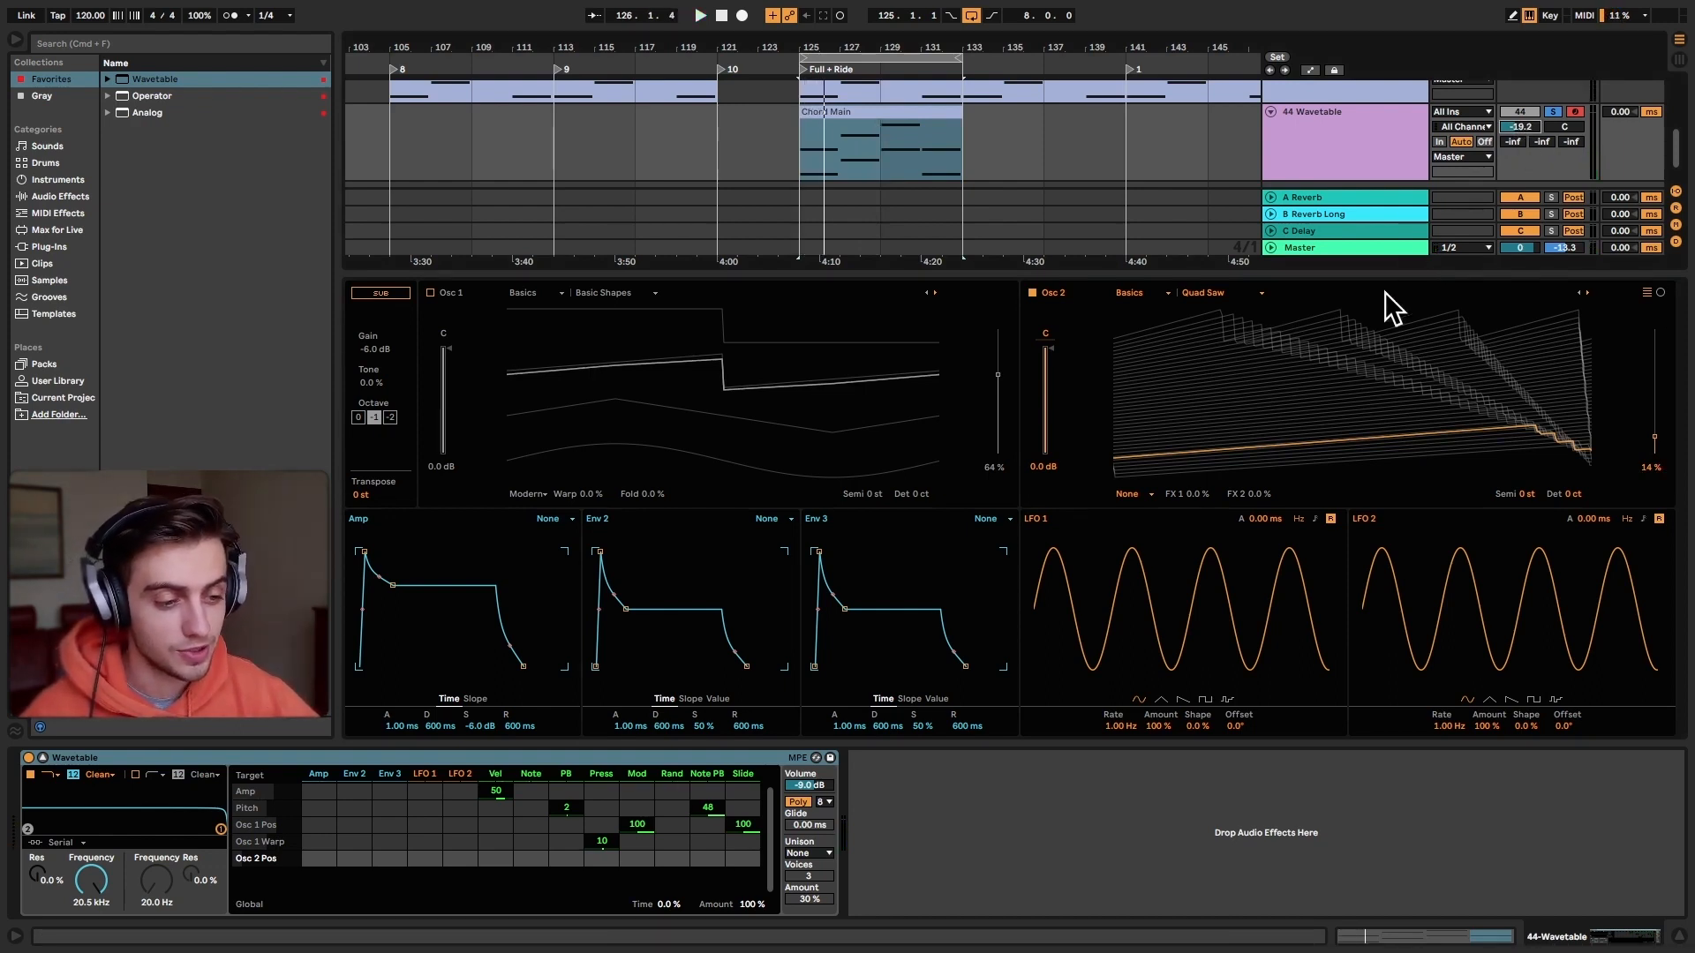
click(430, 293)
key(space)
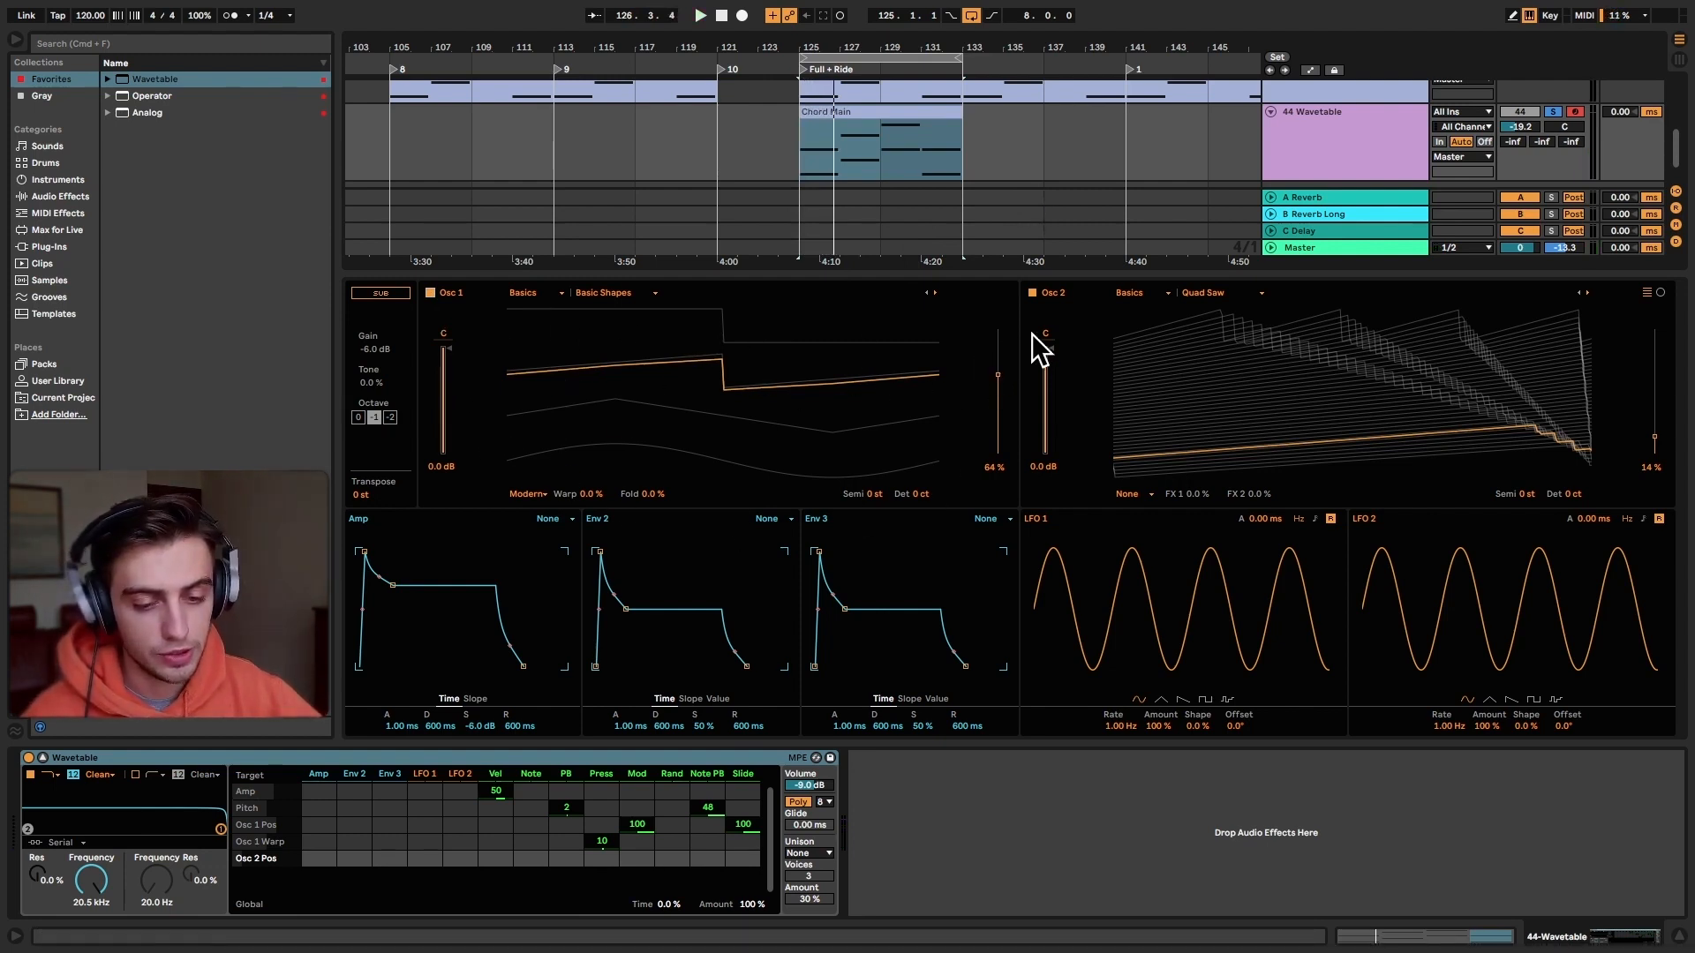
Step: Enable the sub oscillator at octave 0 and audition it alone by temporarily switching off Osc 1 and Osc 2
key(space)
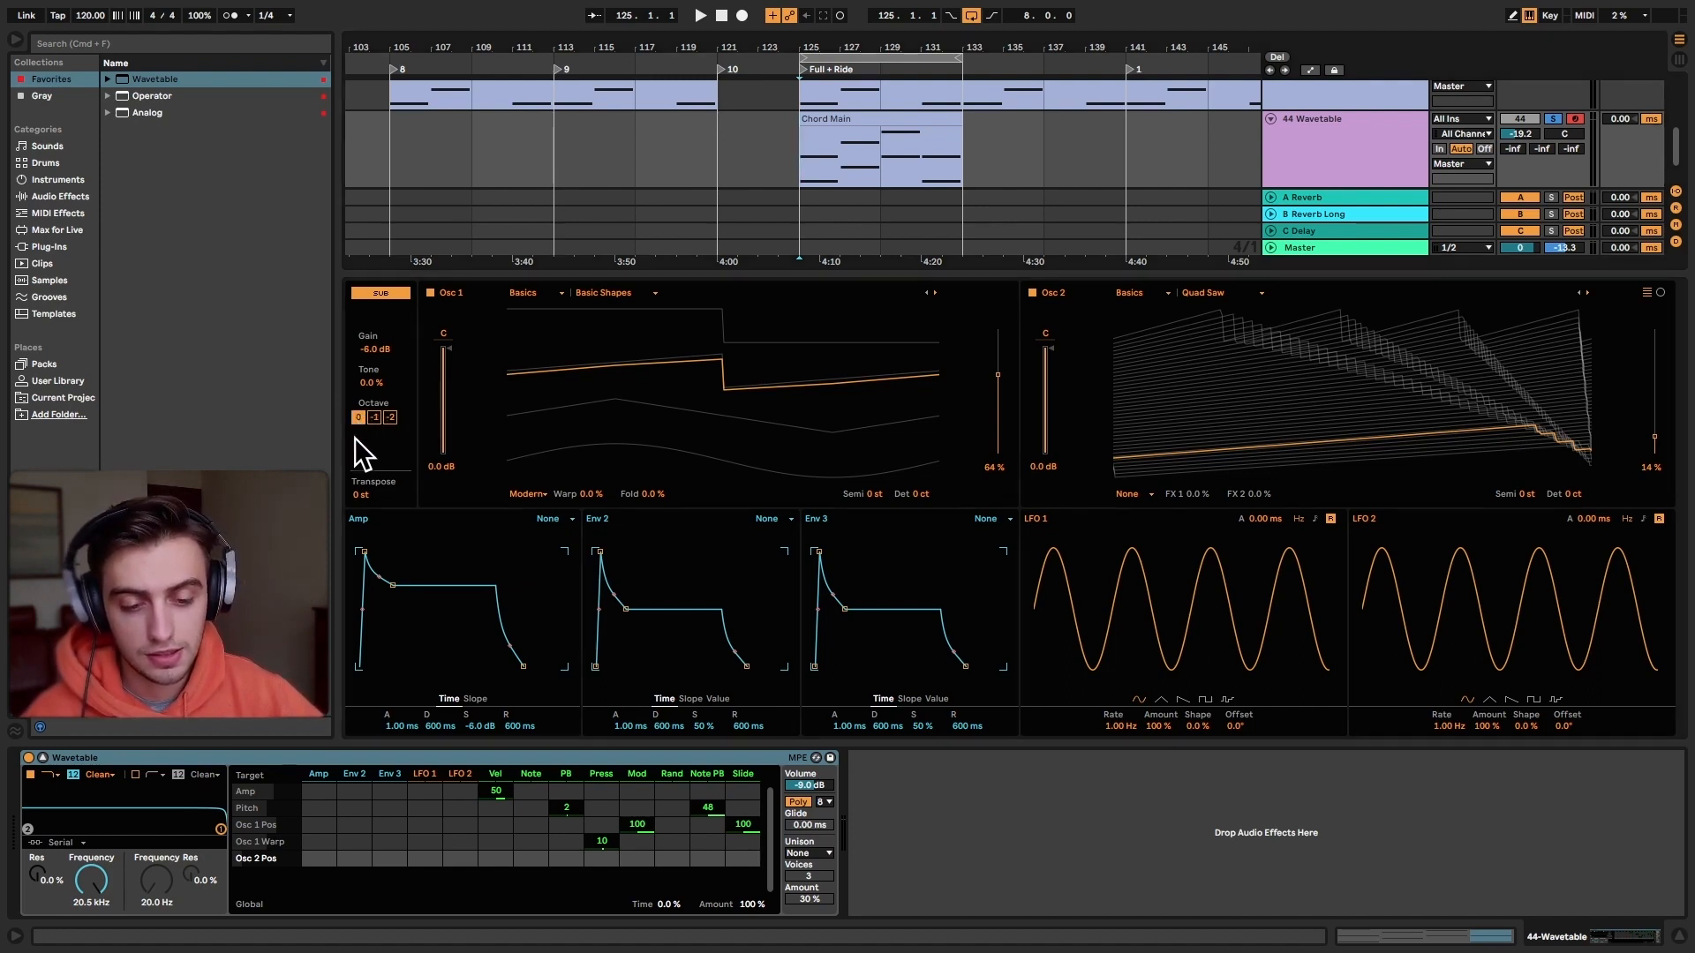
click(838, 115)
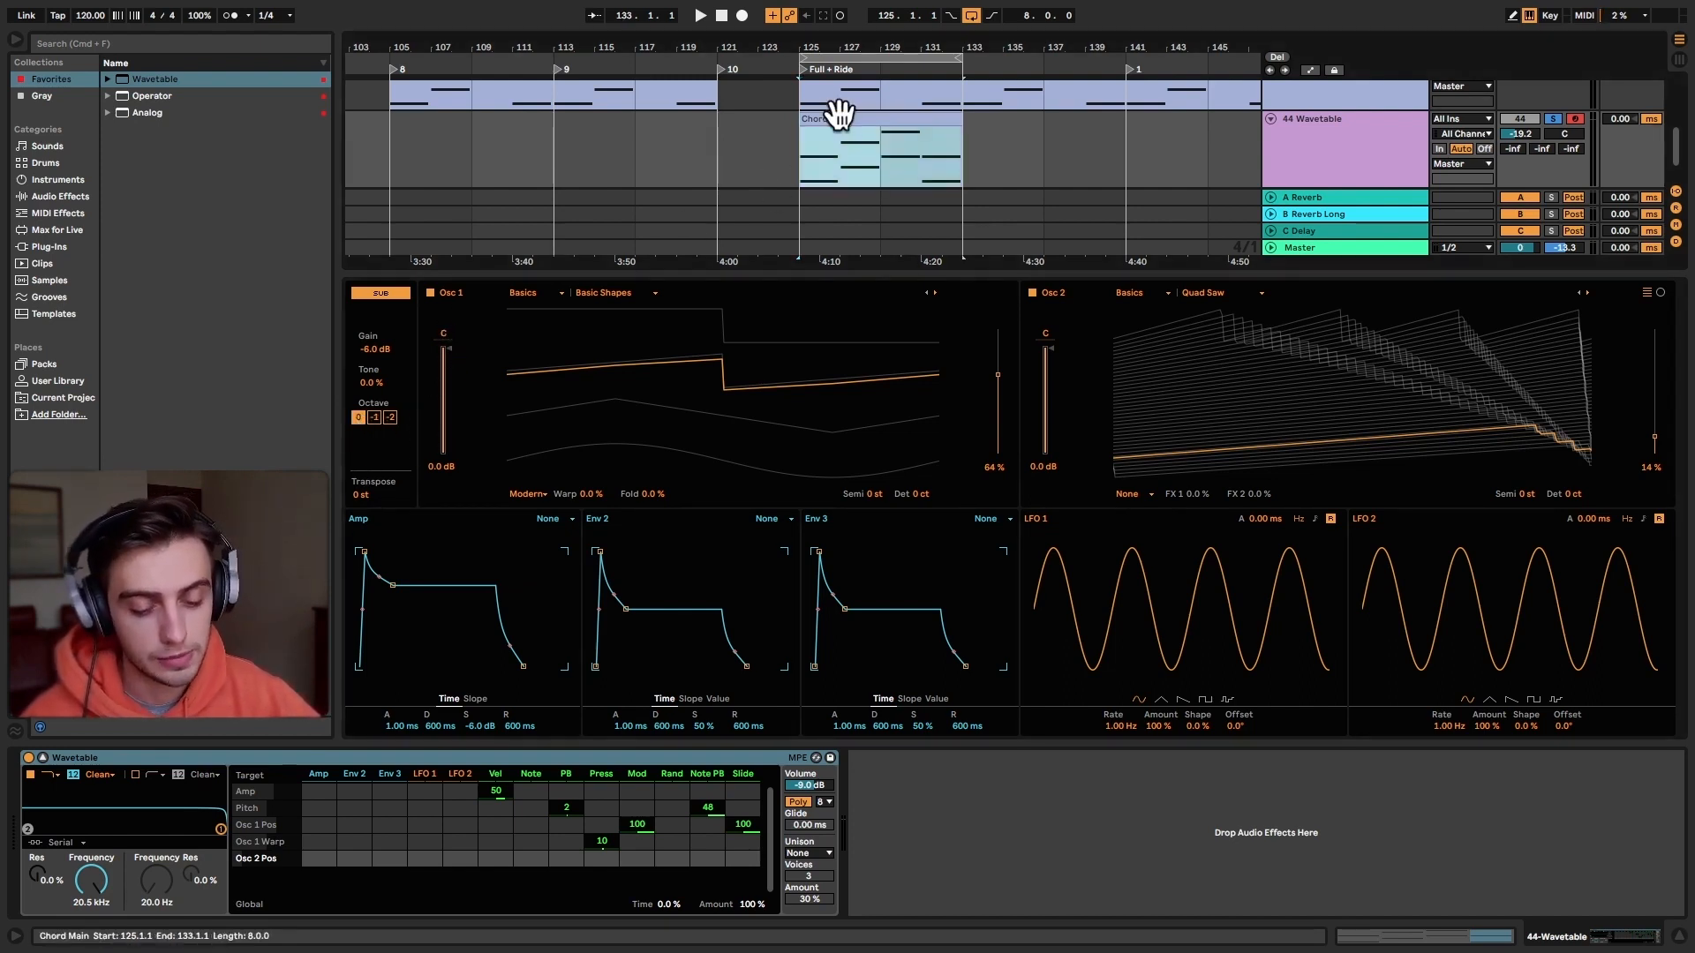
key(space)
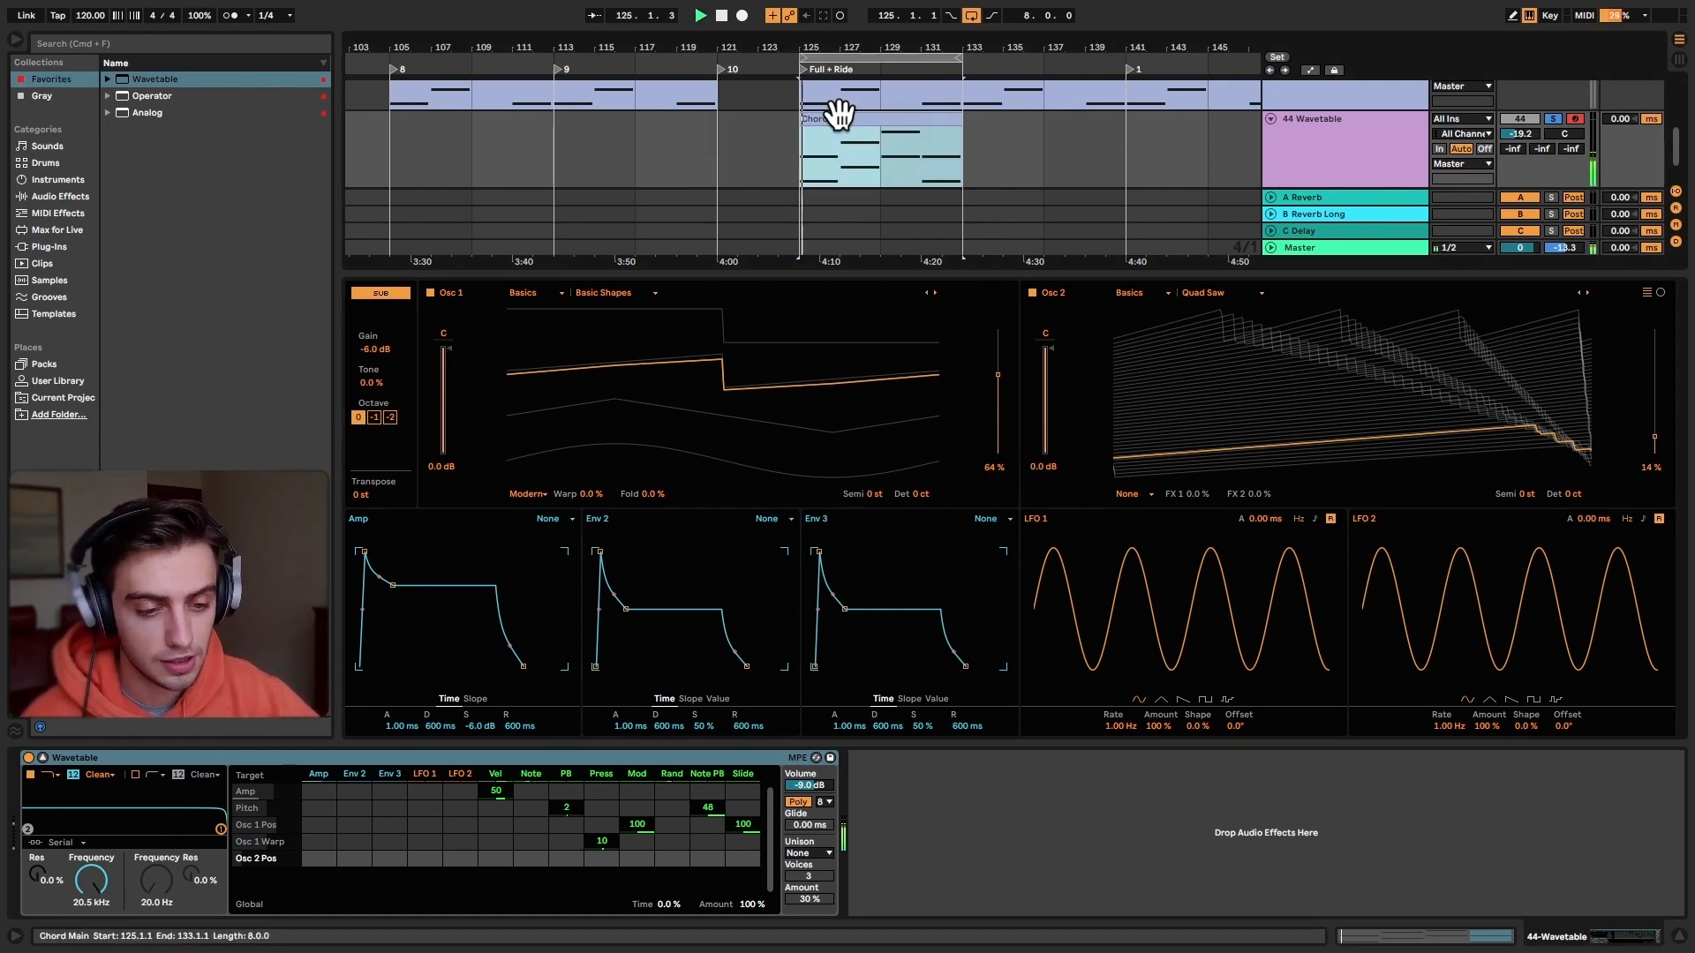
click(431, 293)
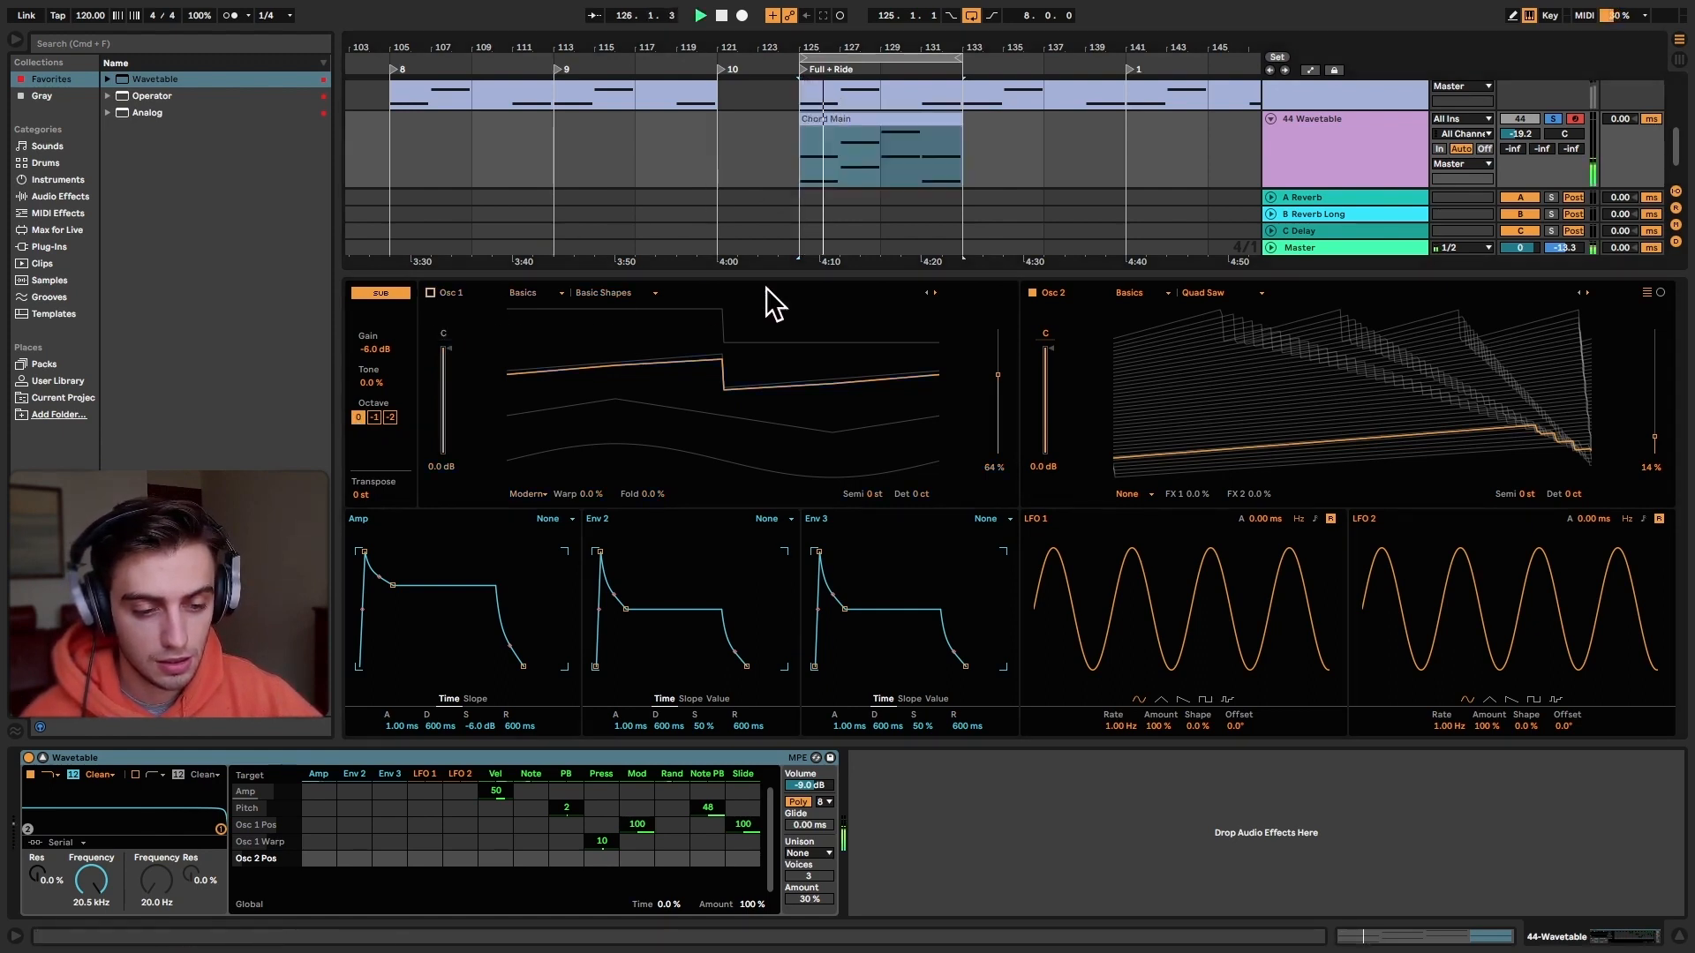
click(1031, 292)
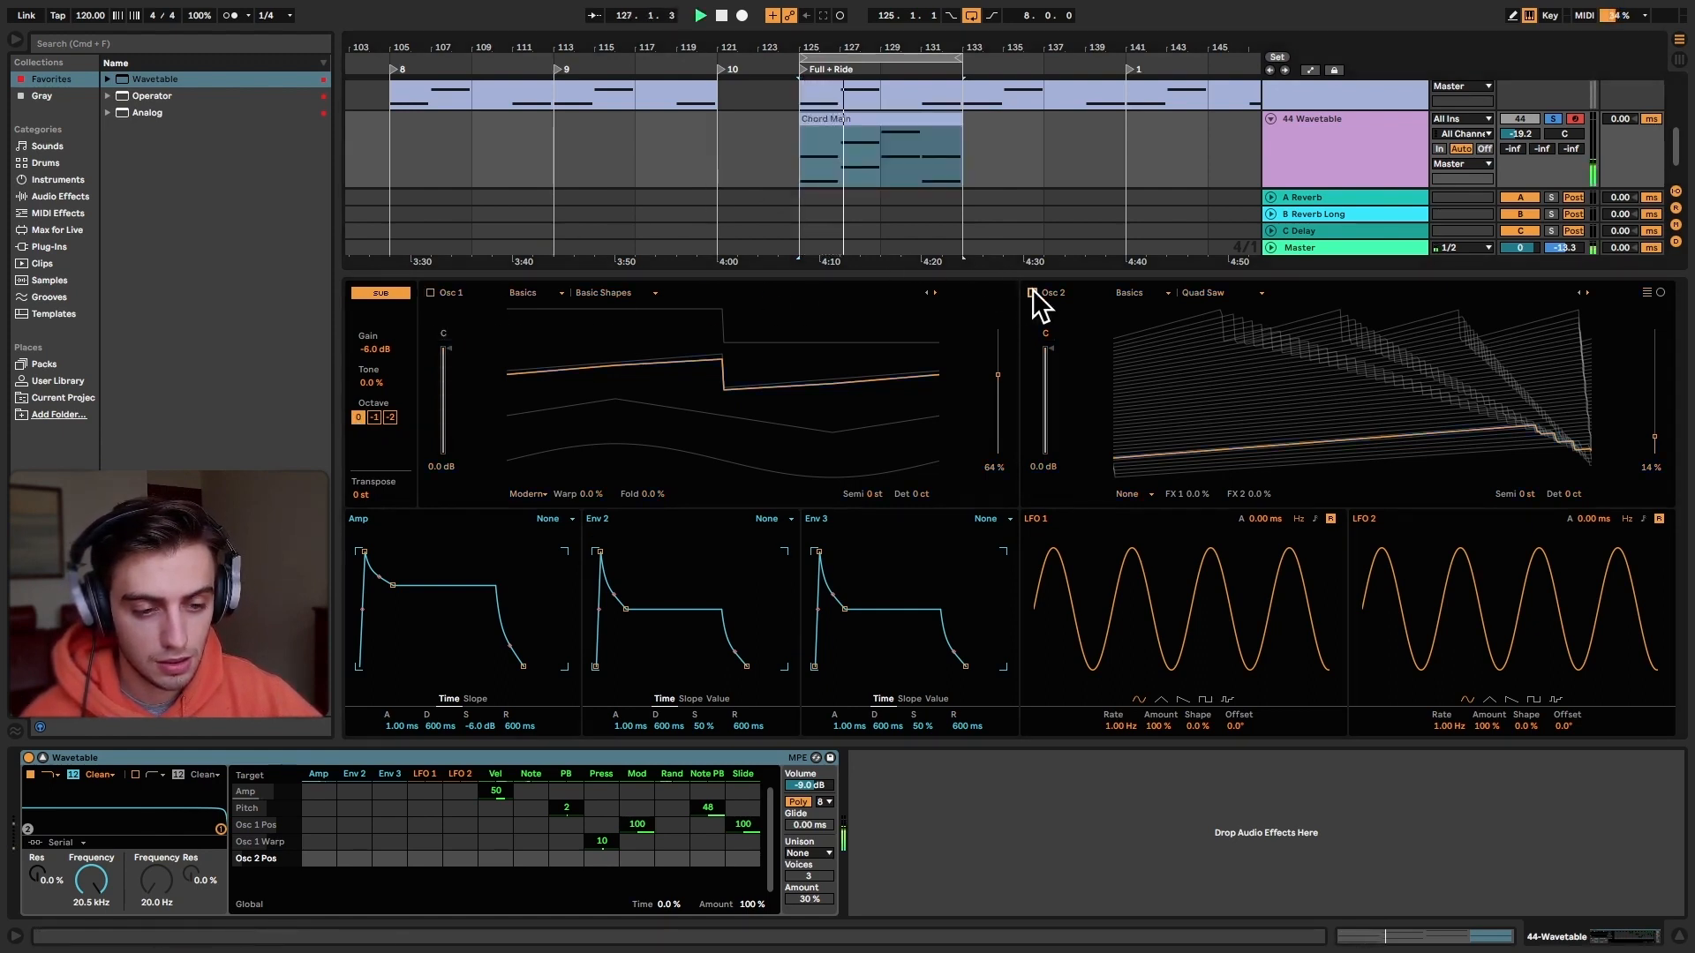
click(430, 294)
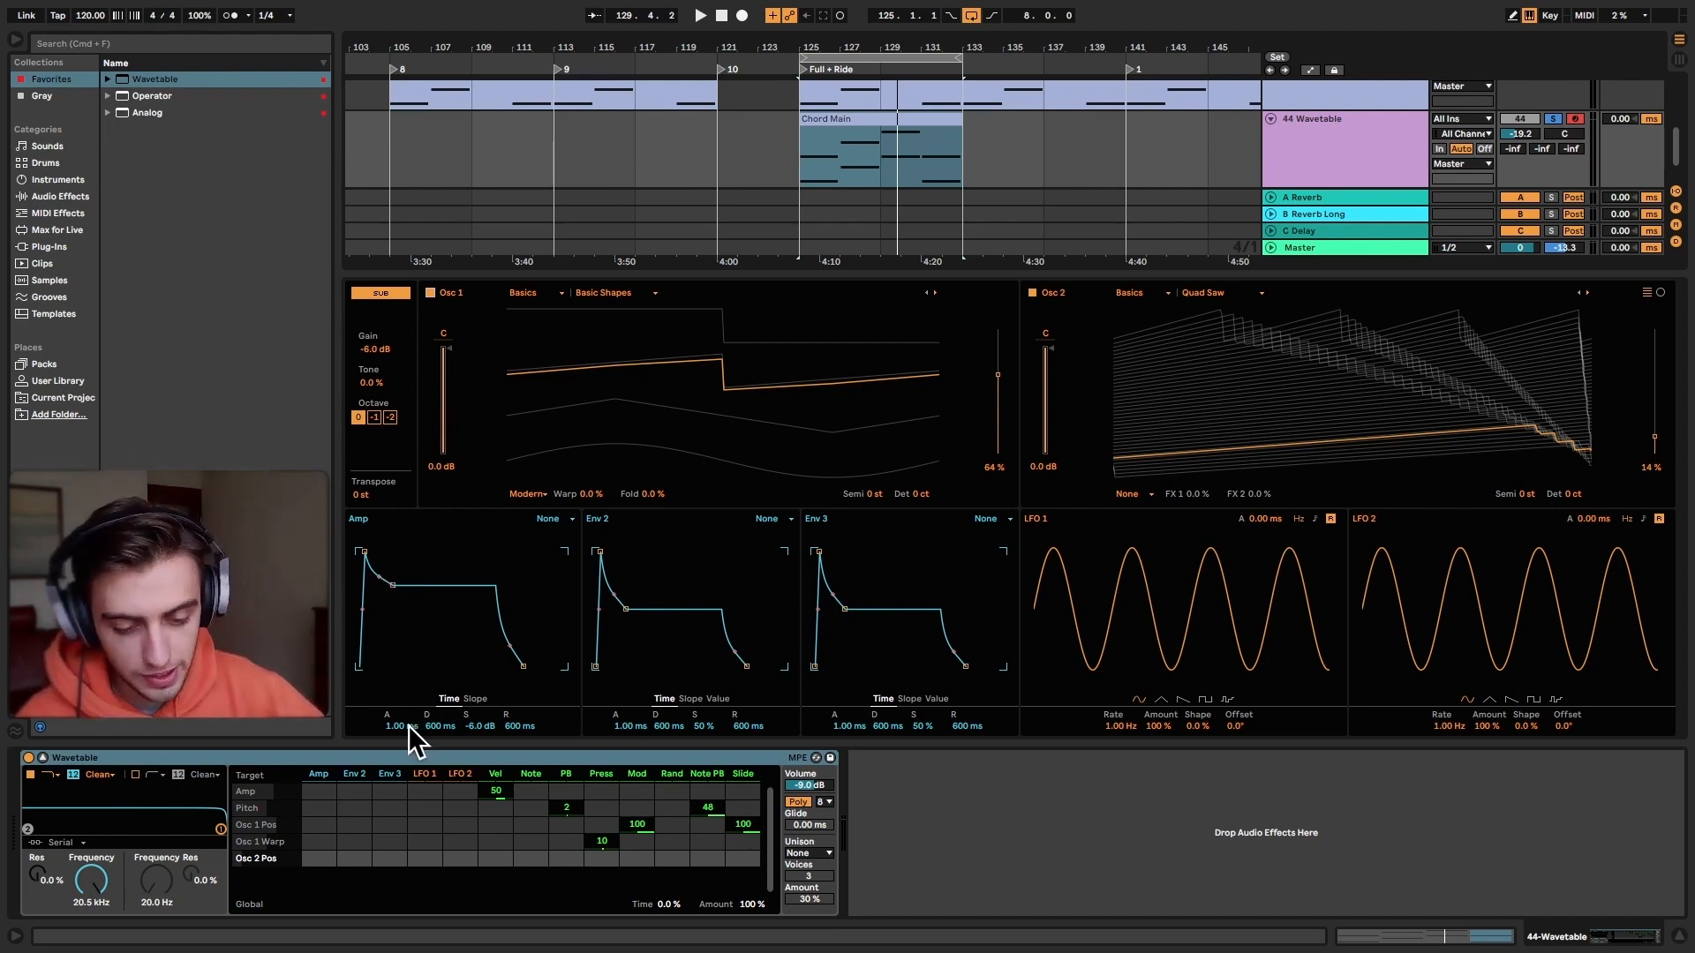
Step: Set the amp envelope's attack to 88 ms and play the chords to check the softer onset
drag(411, 724, 411, 678)
key(space)
key(space)
key(space)
key(space)
text(88)
key(Return)
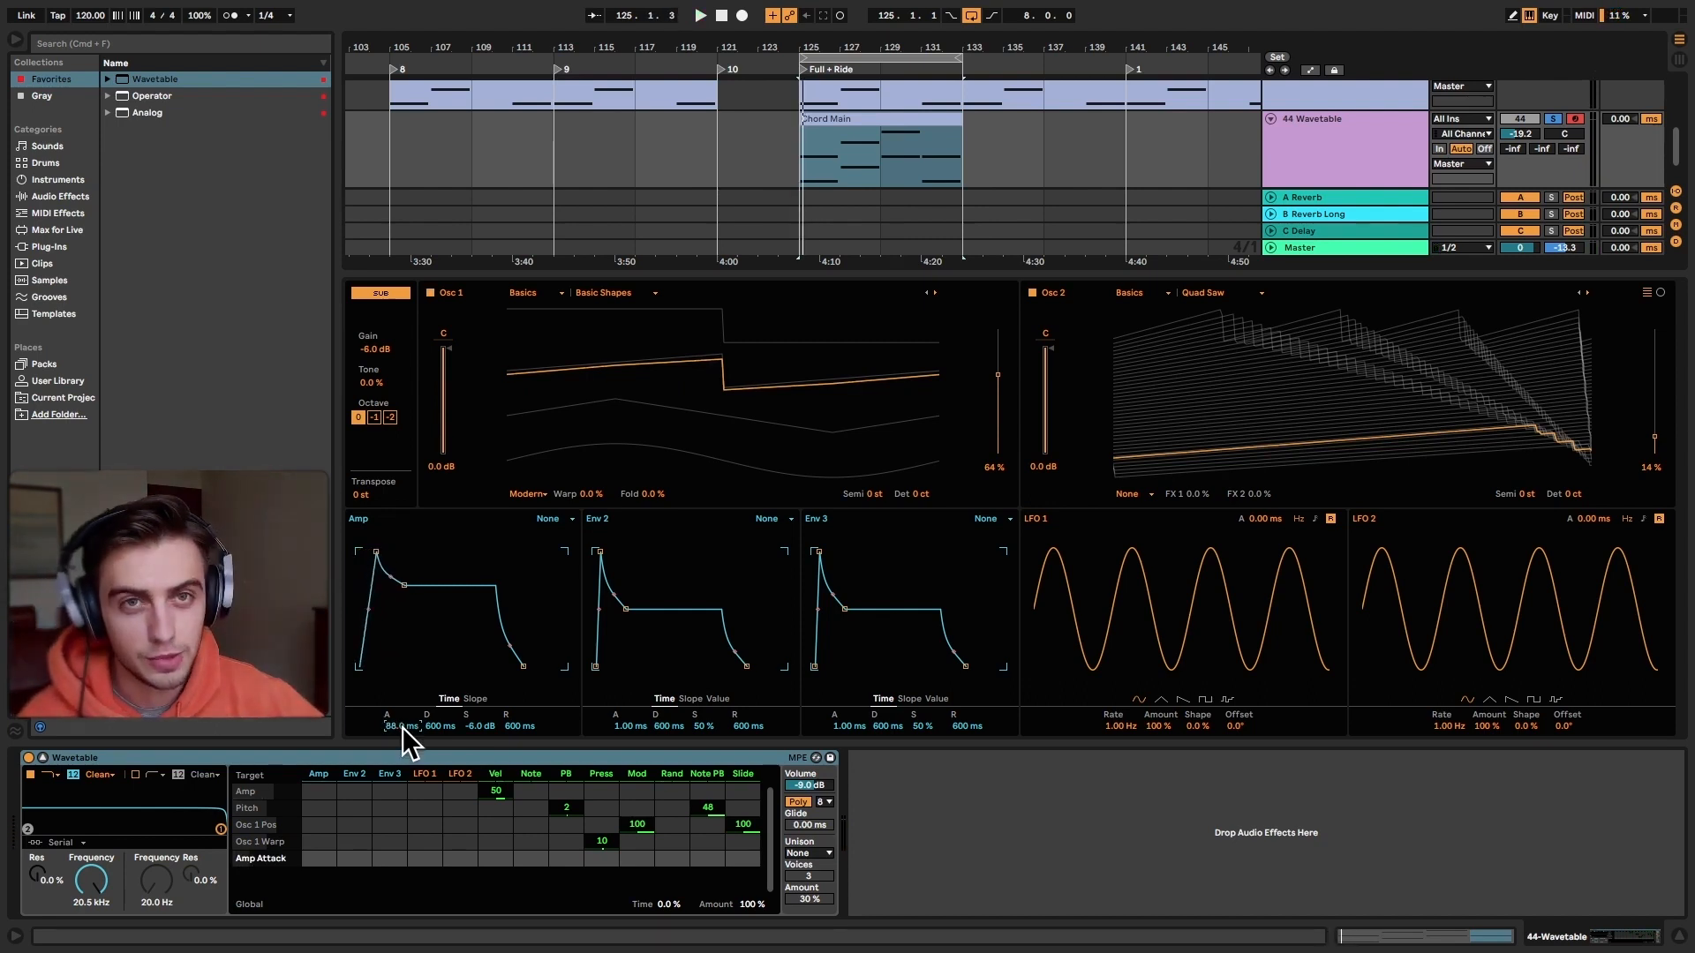
key(space)
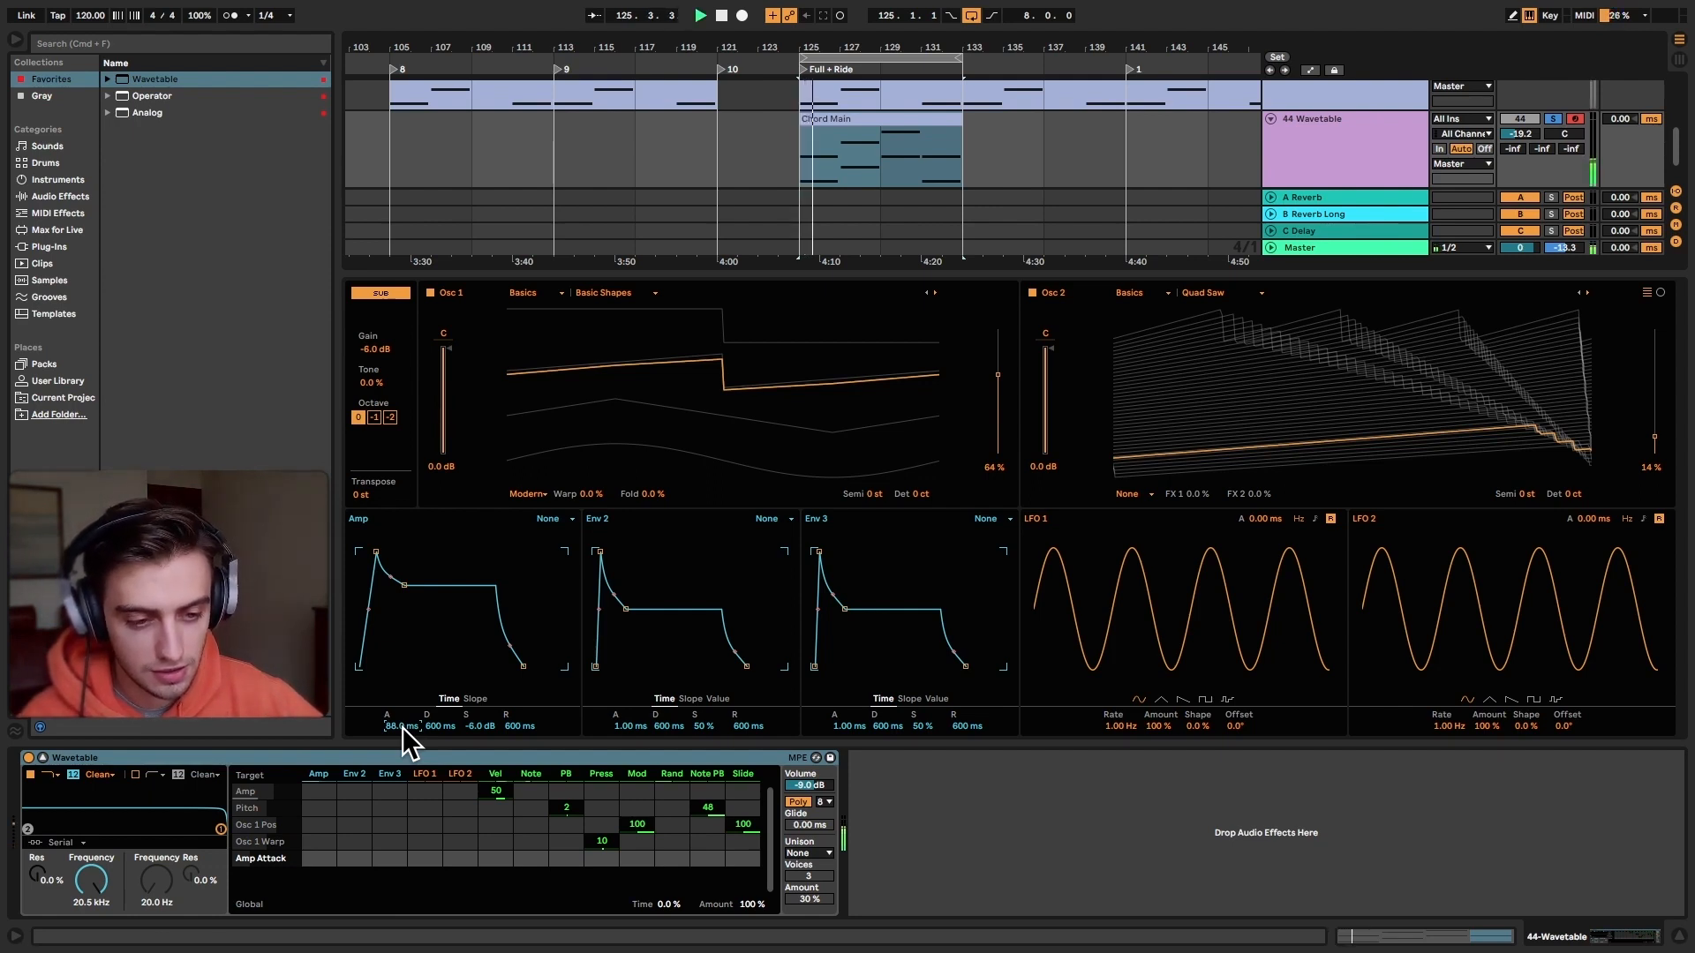
key(space)
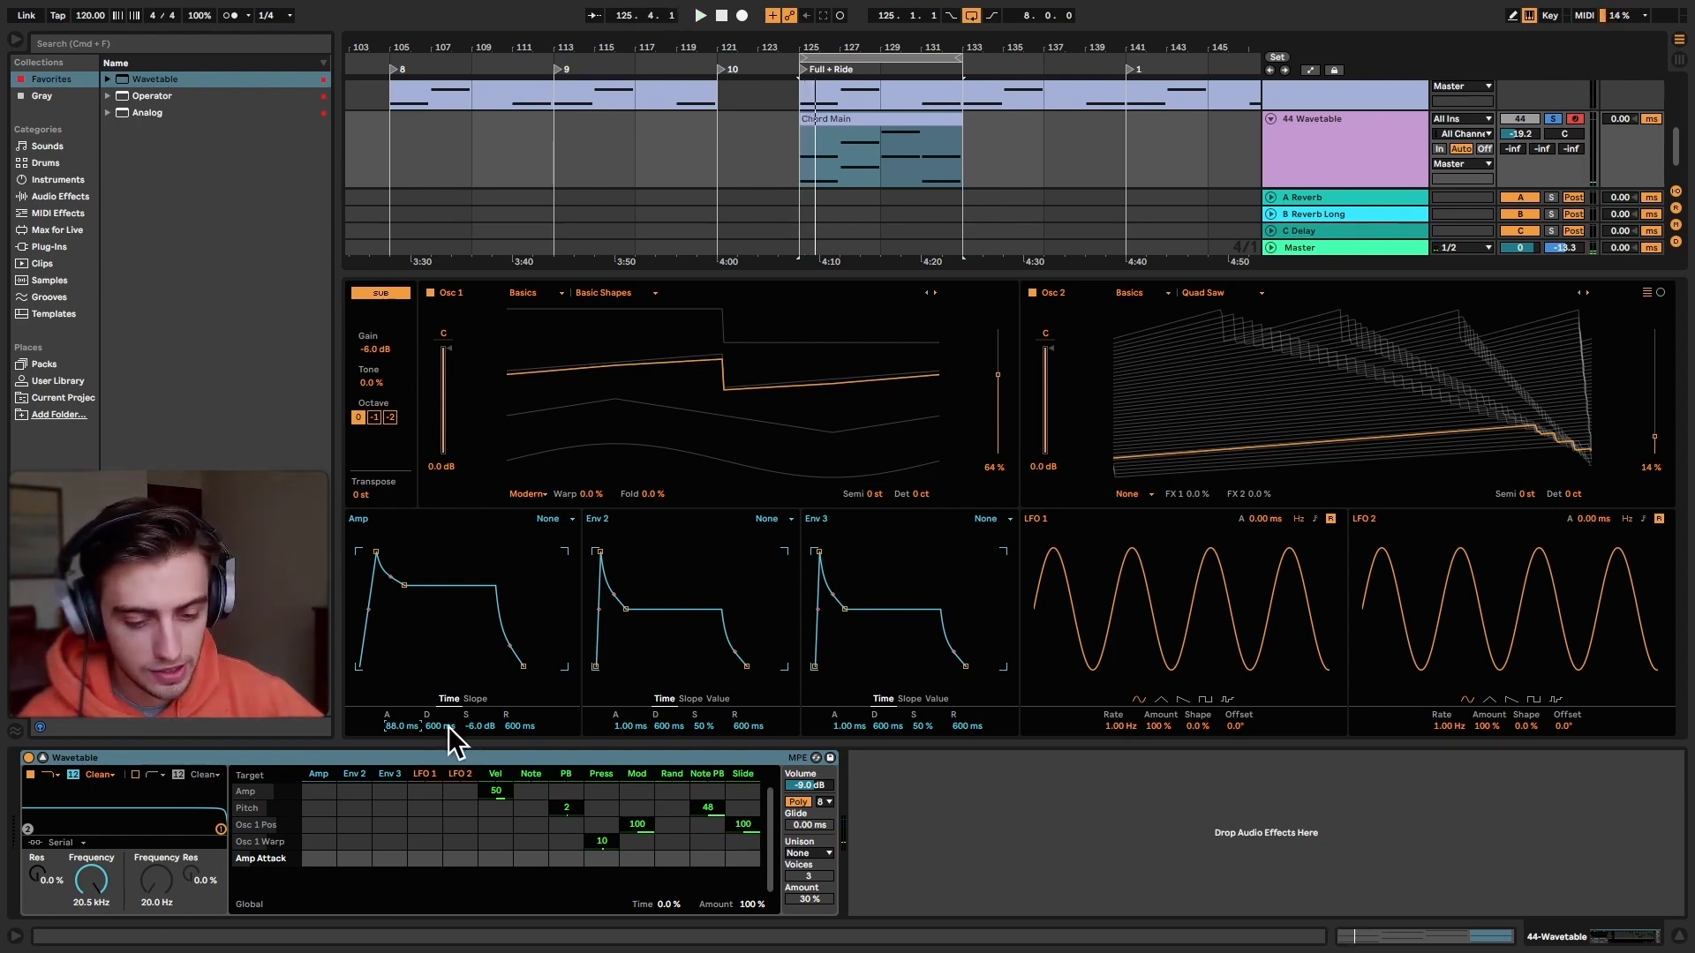
Step: Lengthen the amp envelope's decay to 2.49 s and audition the chords
mouse_move(439, 726)
mouse_down()
mouse_move(439, 684)
mouse_move(448, 729)
mouse_up()
key(space)
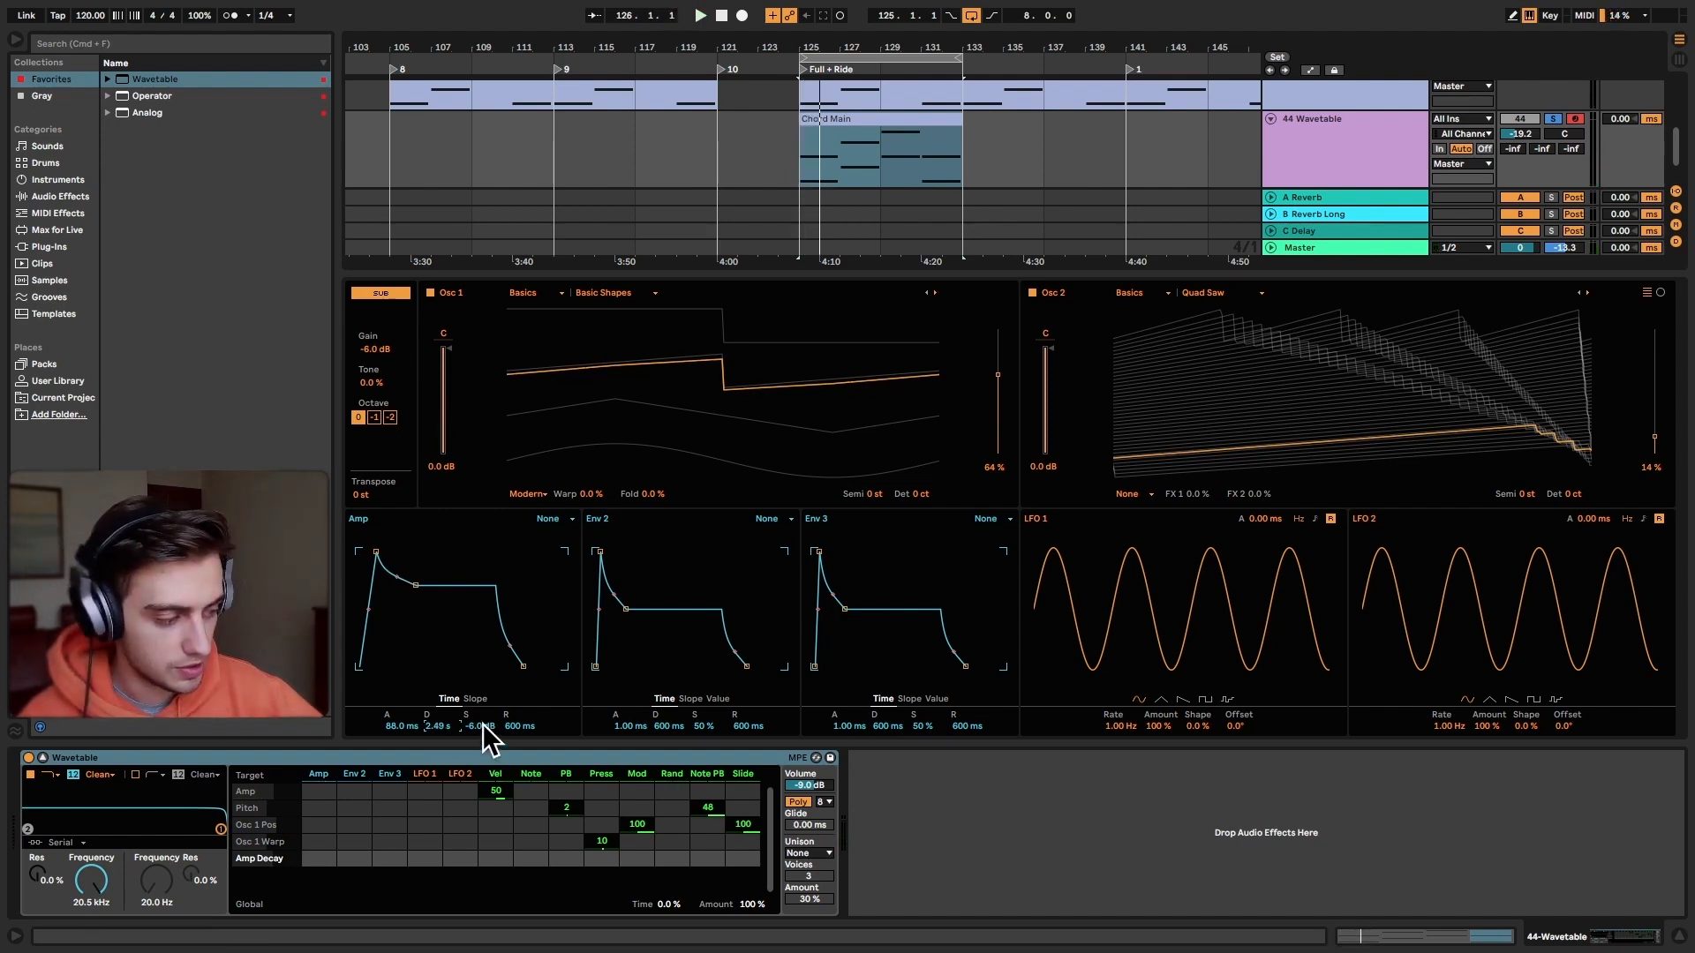
Step: Lower the amp envelope's sustain to -23 dB, auditioning the chords between adjustments
mouse_move(484, 723)
mouse_down()
mouse_move(483, 704)
mouse_move(484, 742)
mouse_up()
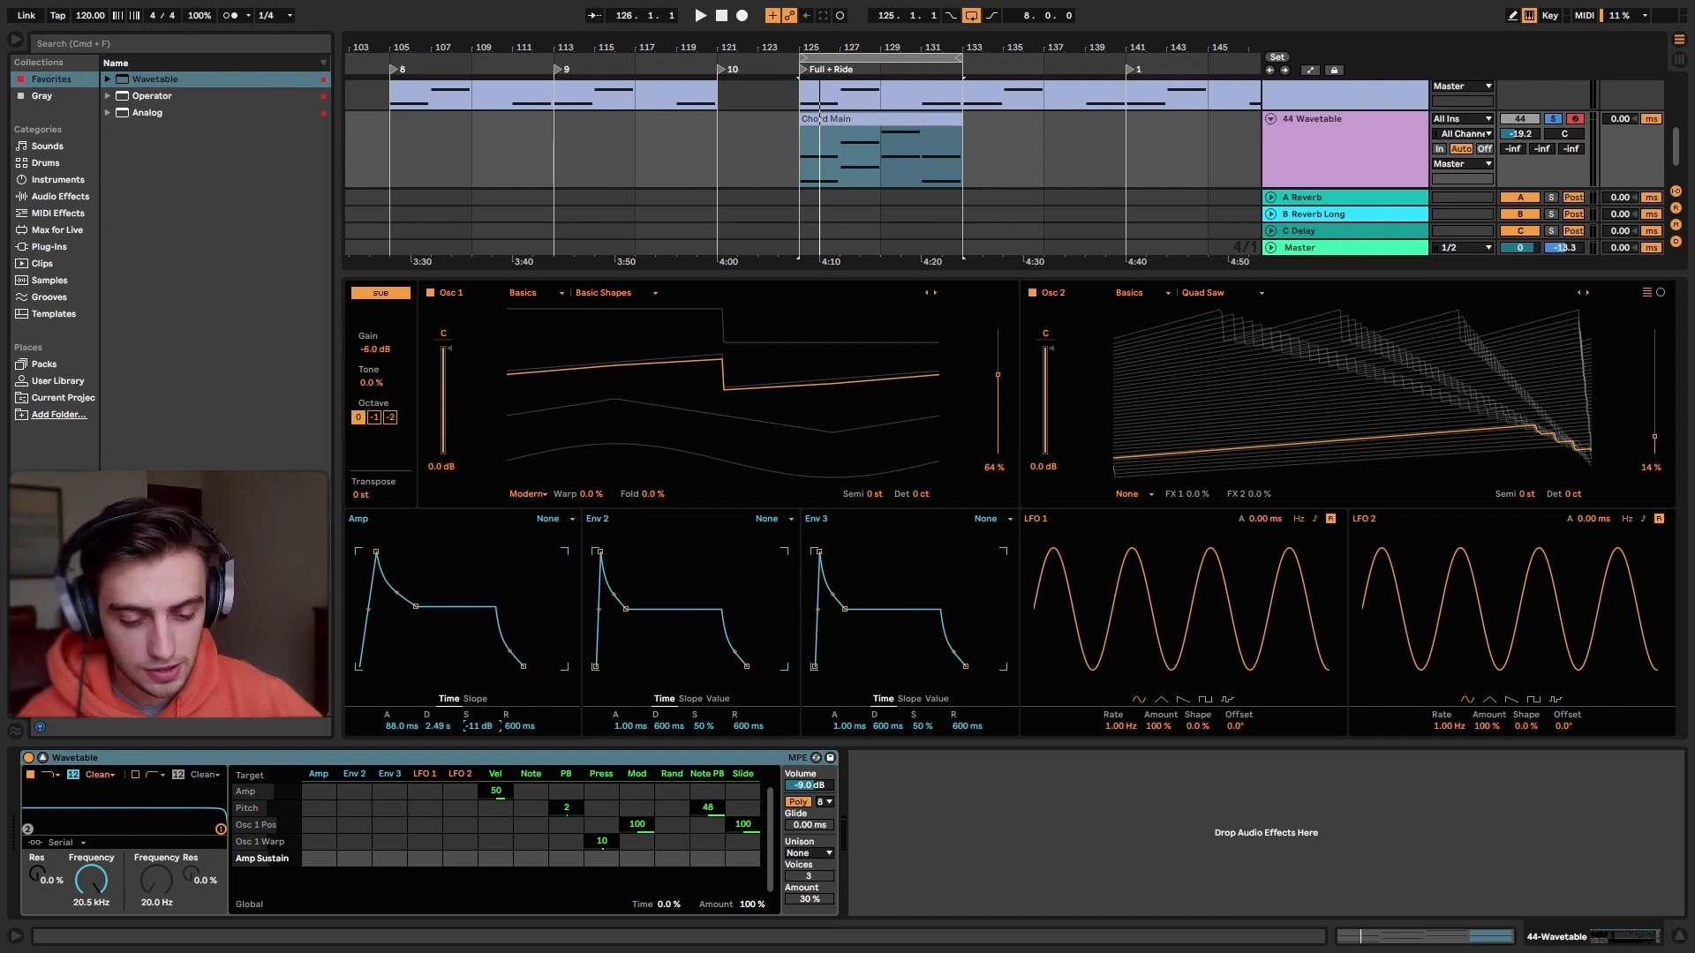
key(space)
drag(482, 725, 482, 755)
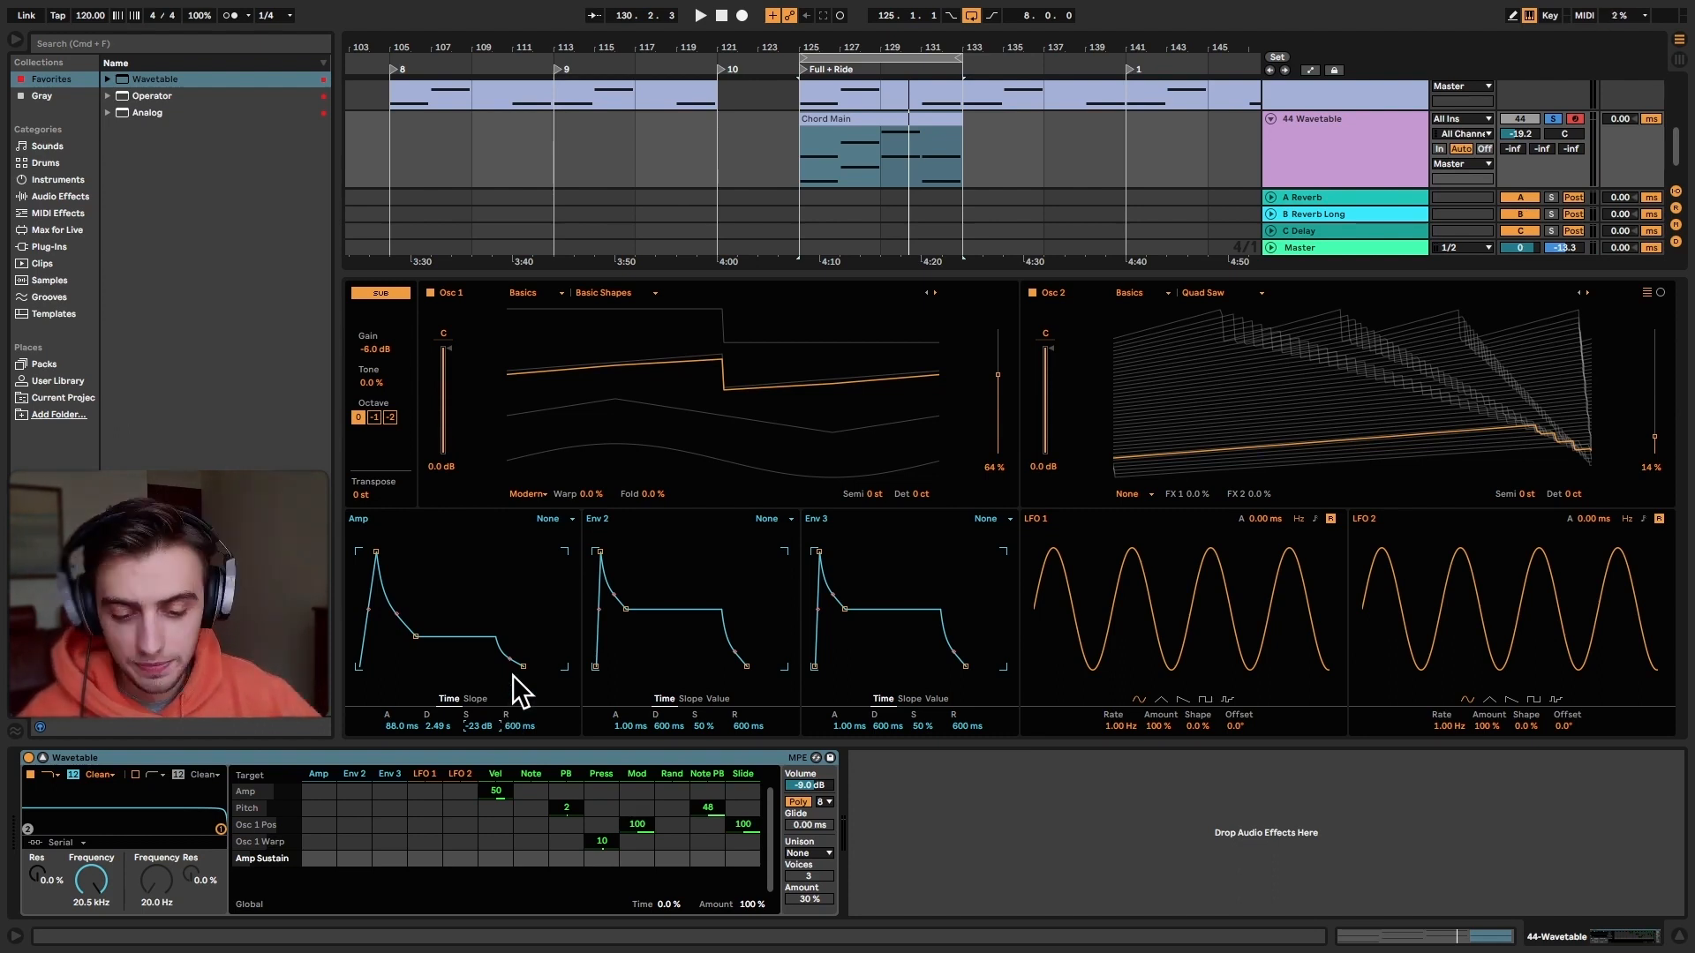
Step: Set Wavetable's first filter to a 24 dB slope with 38% resonance and a 1.05 kHz cutoff, and play the chords
click(191, 756)
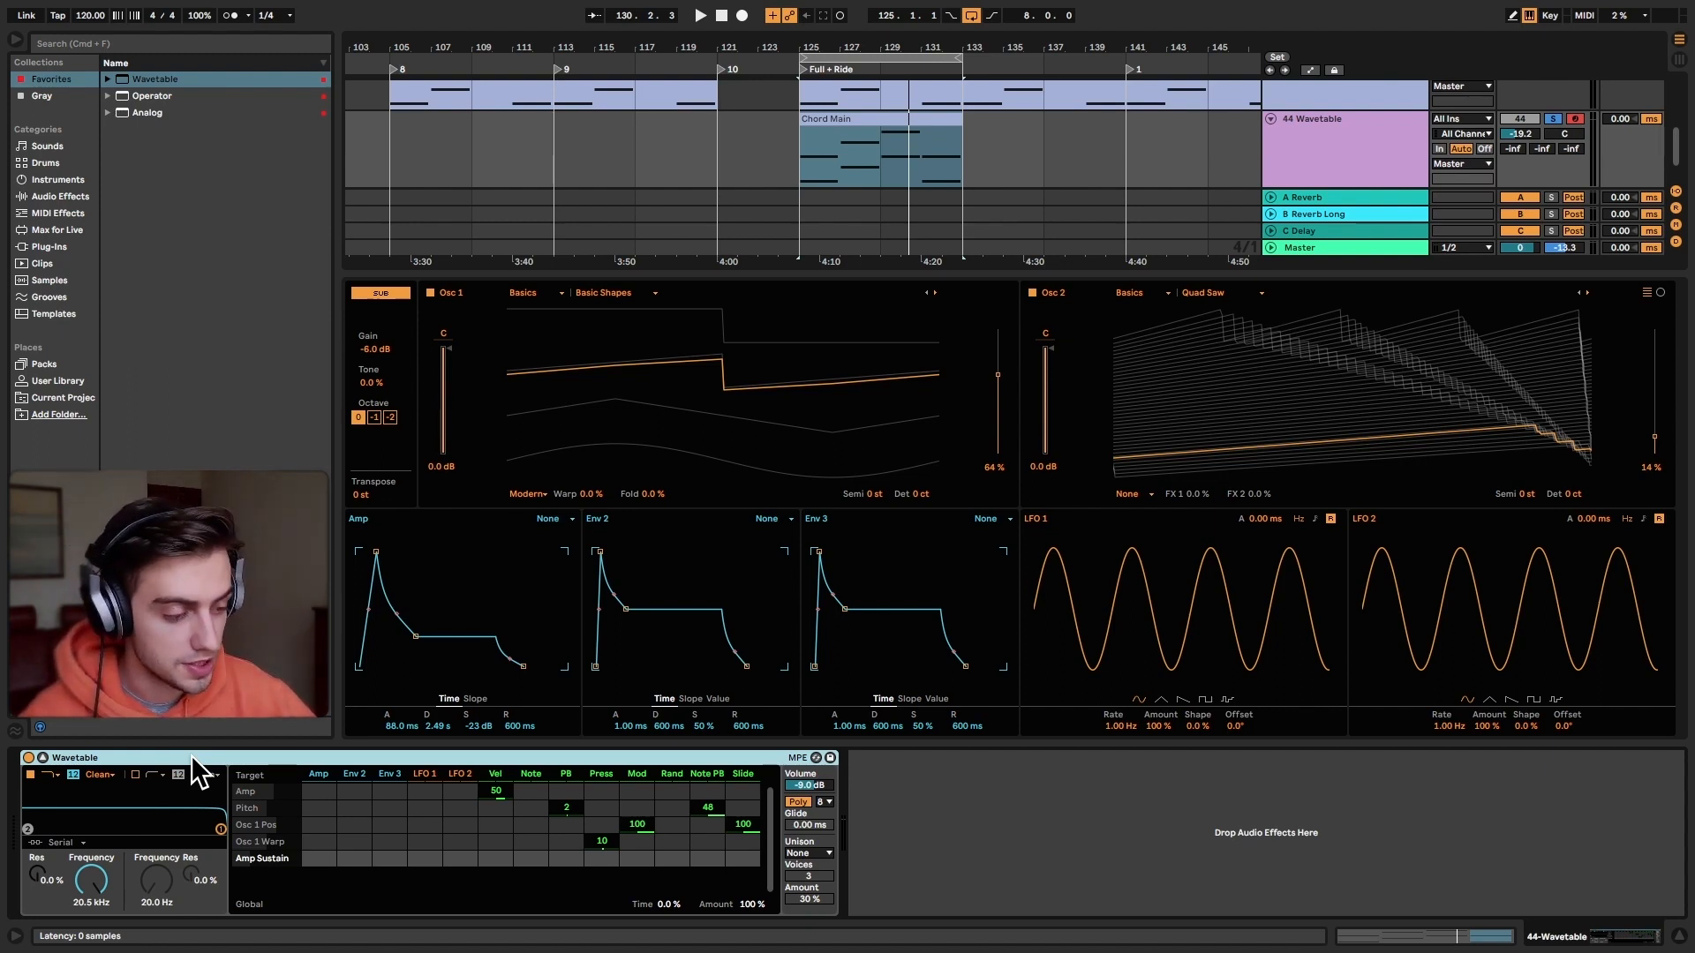
drag(220, 829, 153, 826)
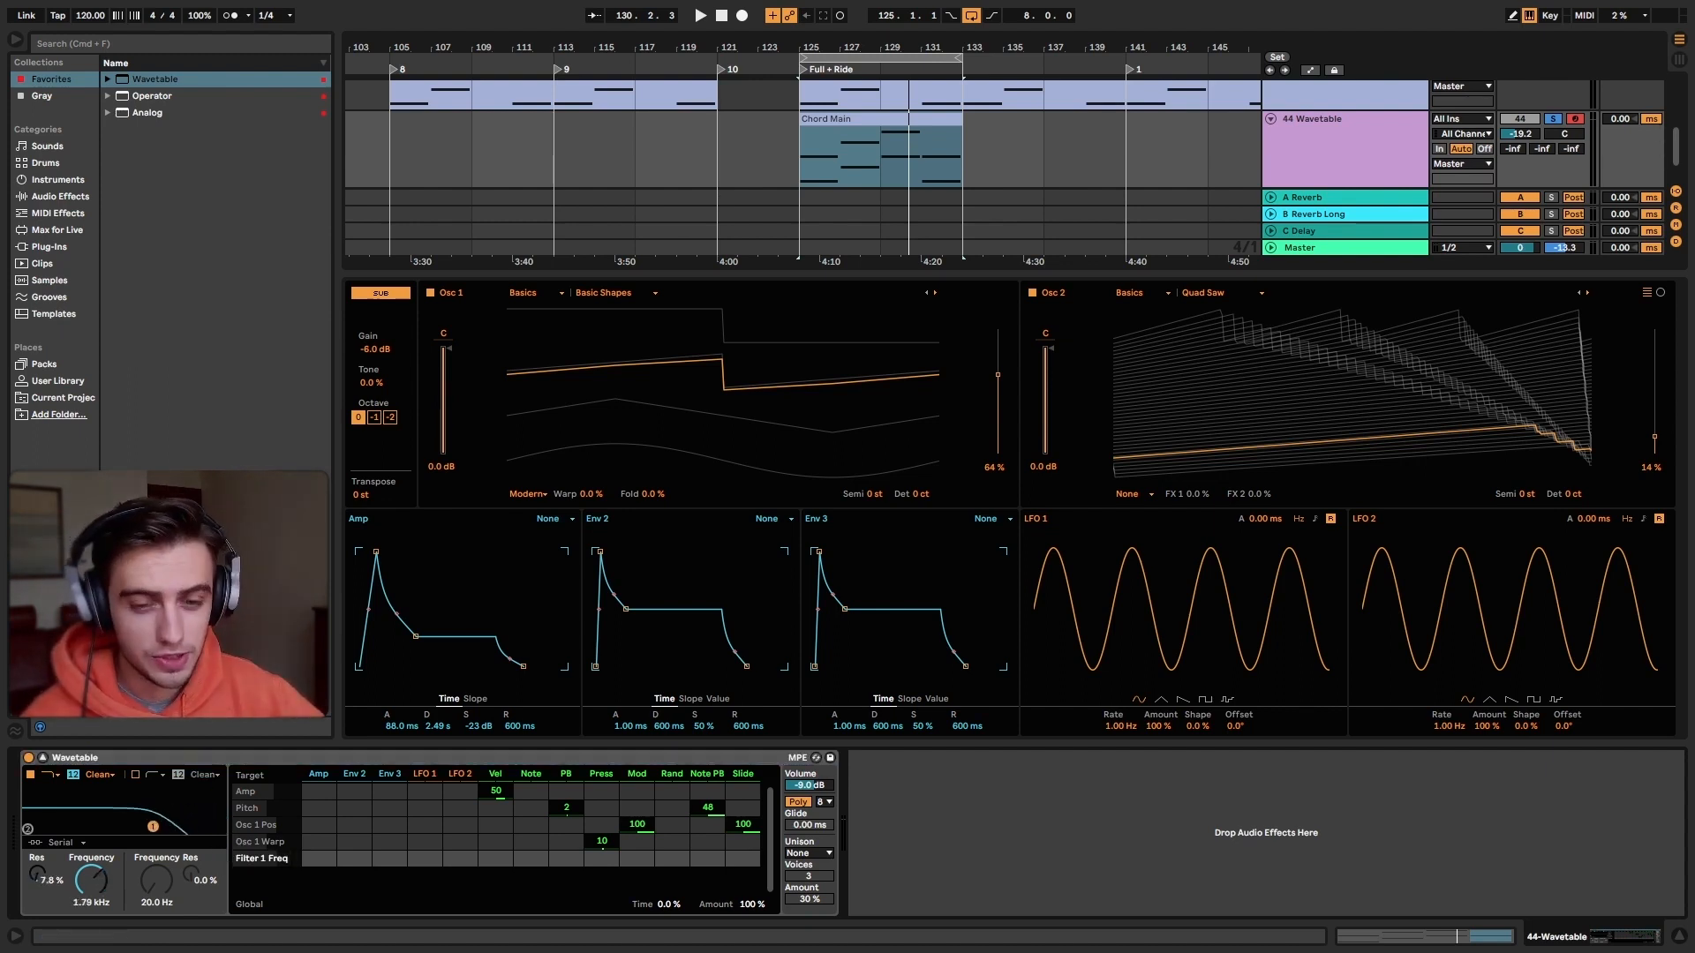
click(74, 775)
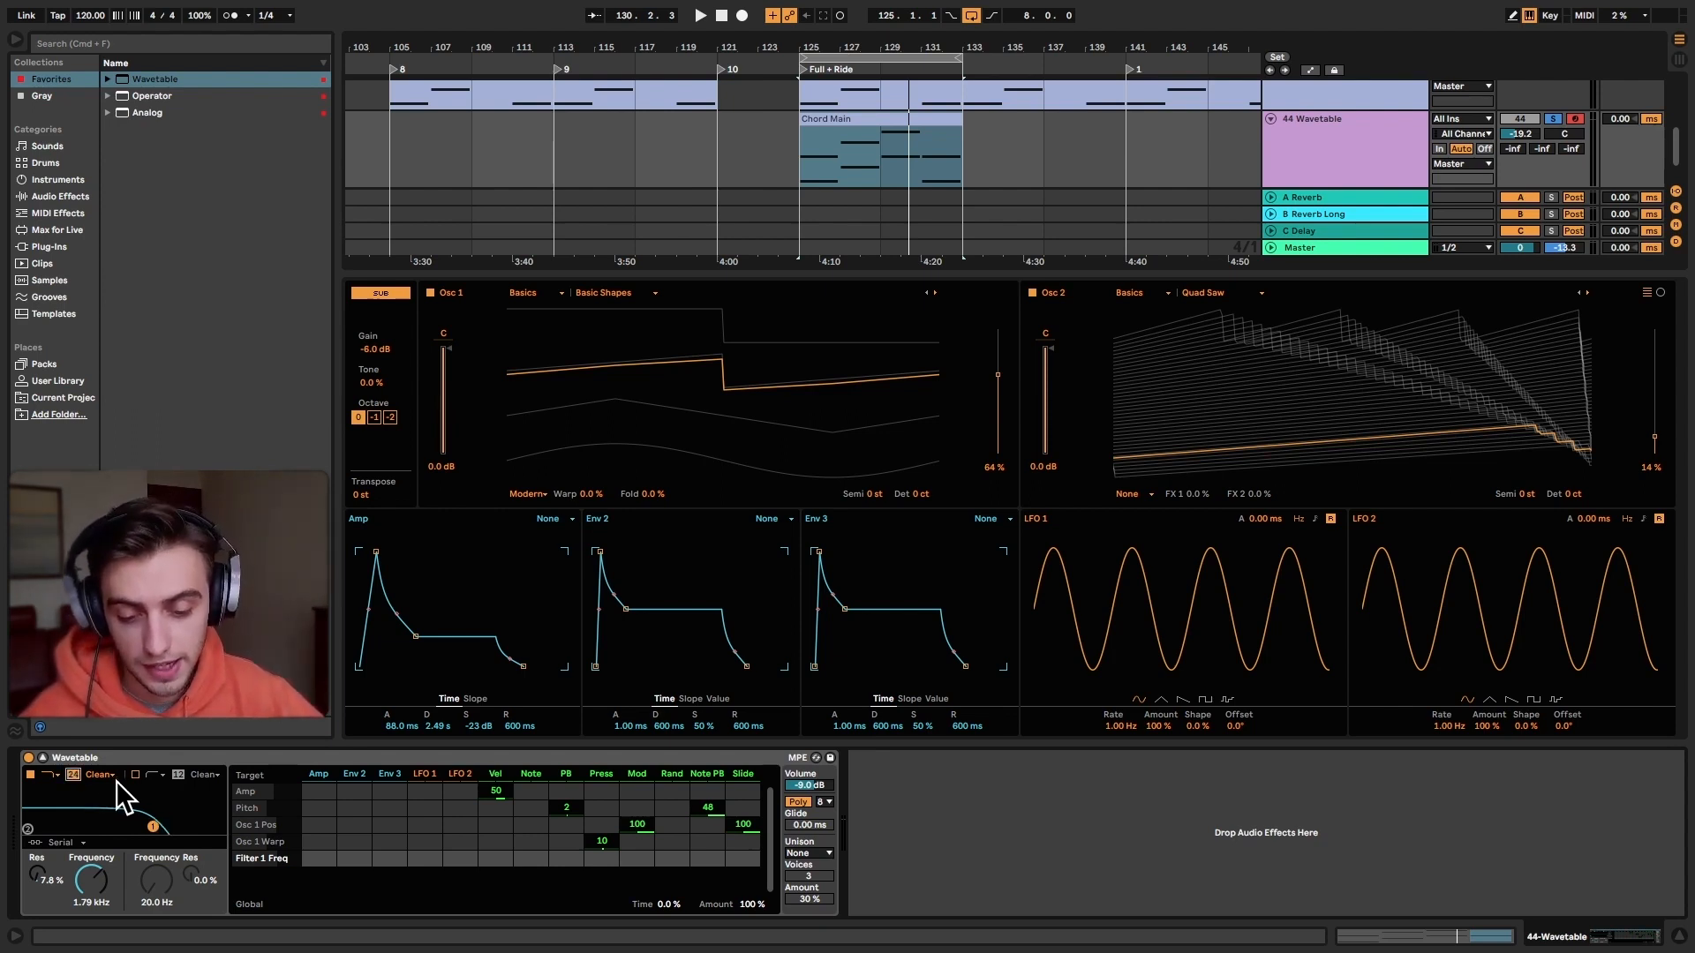
drag(37, 874, 37, 847)
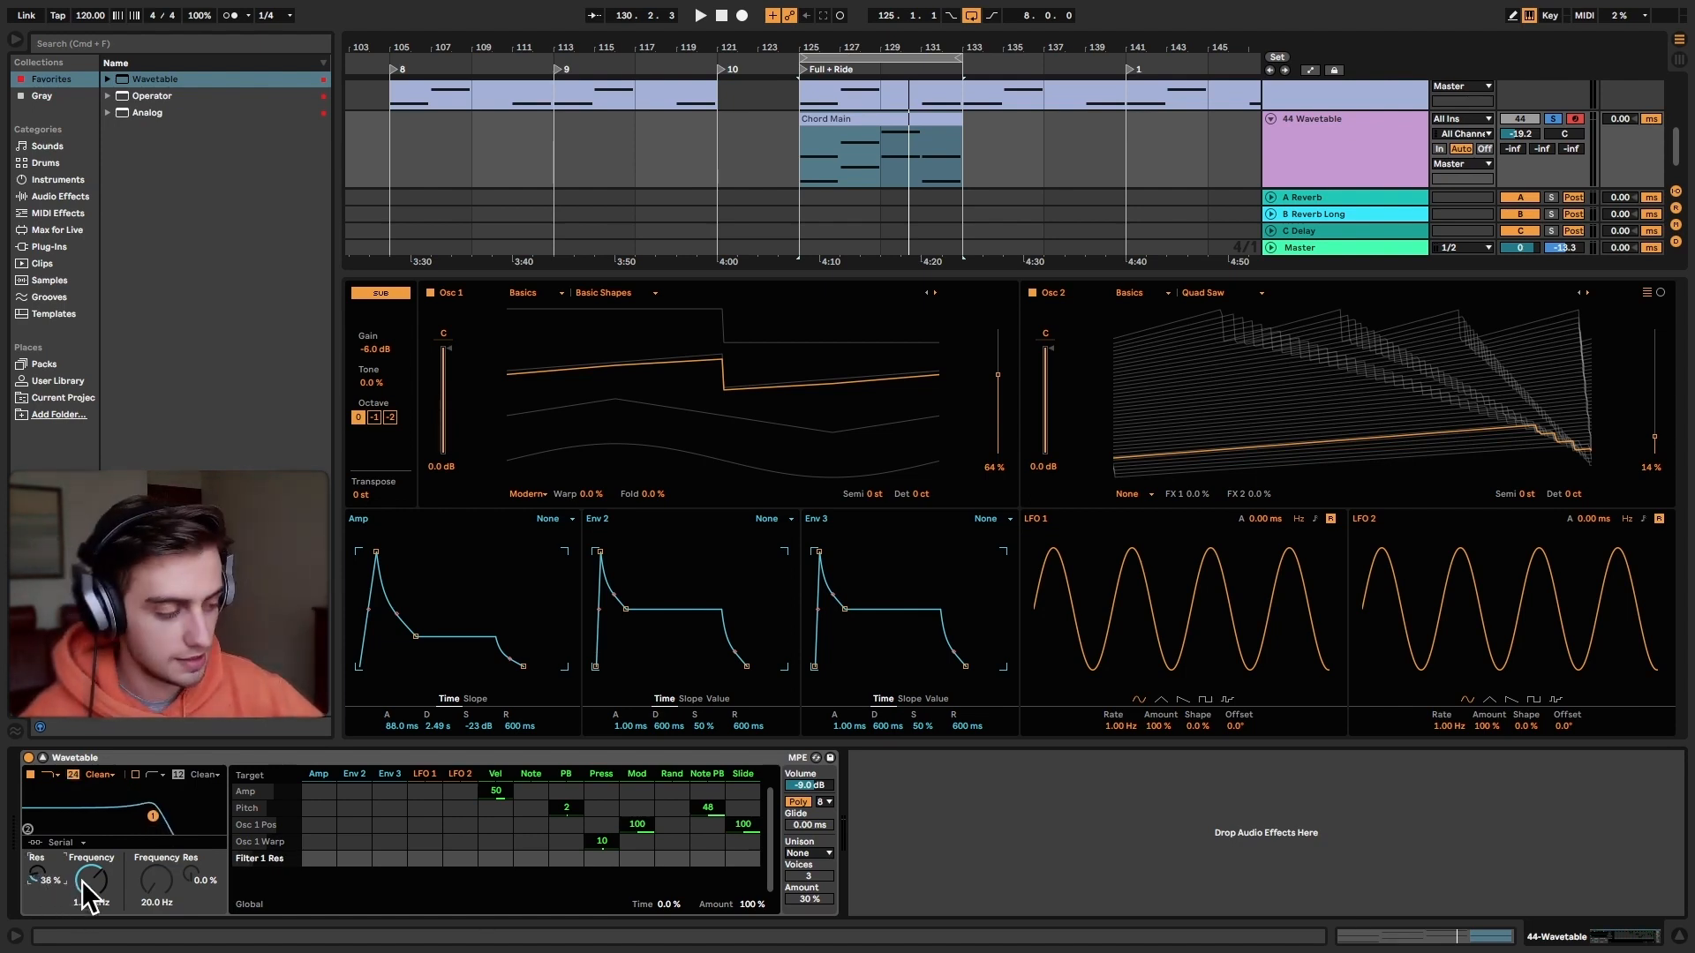
mouse_move(88, 892)
mouse_down()
mouse_move(89, 847)
mouse_move(88, 863)
mouse_up()
key(space)
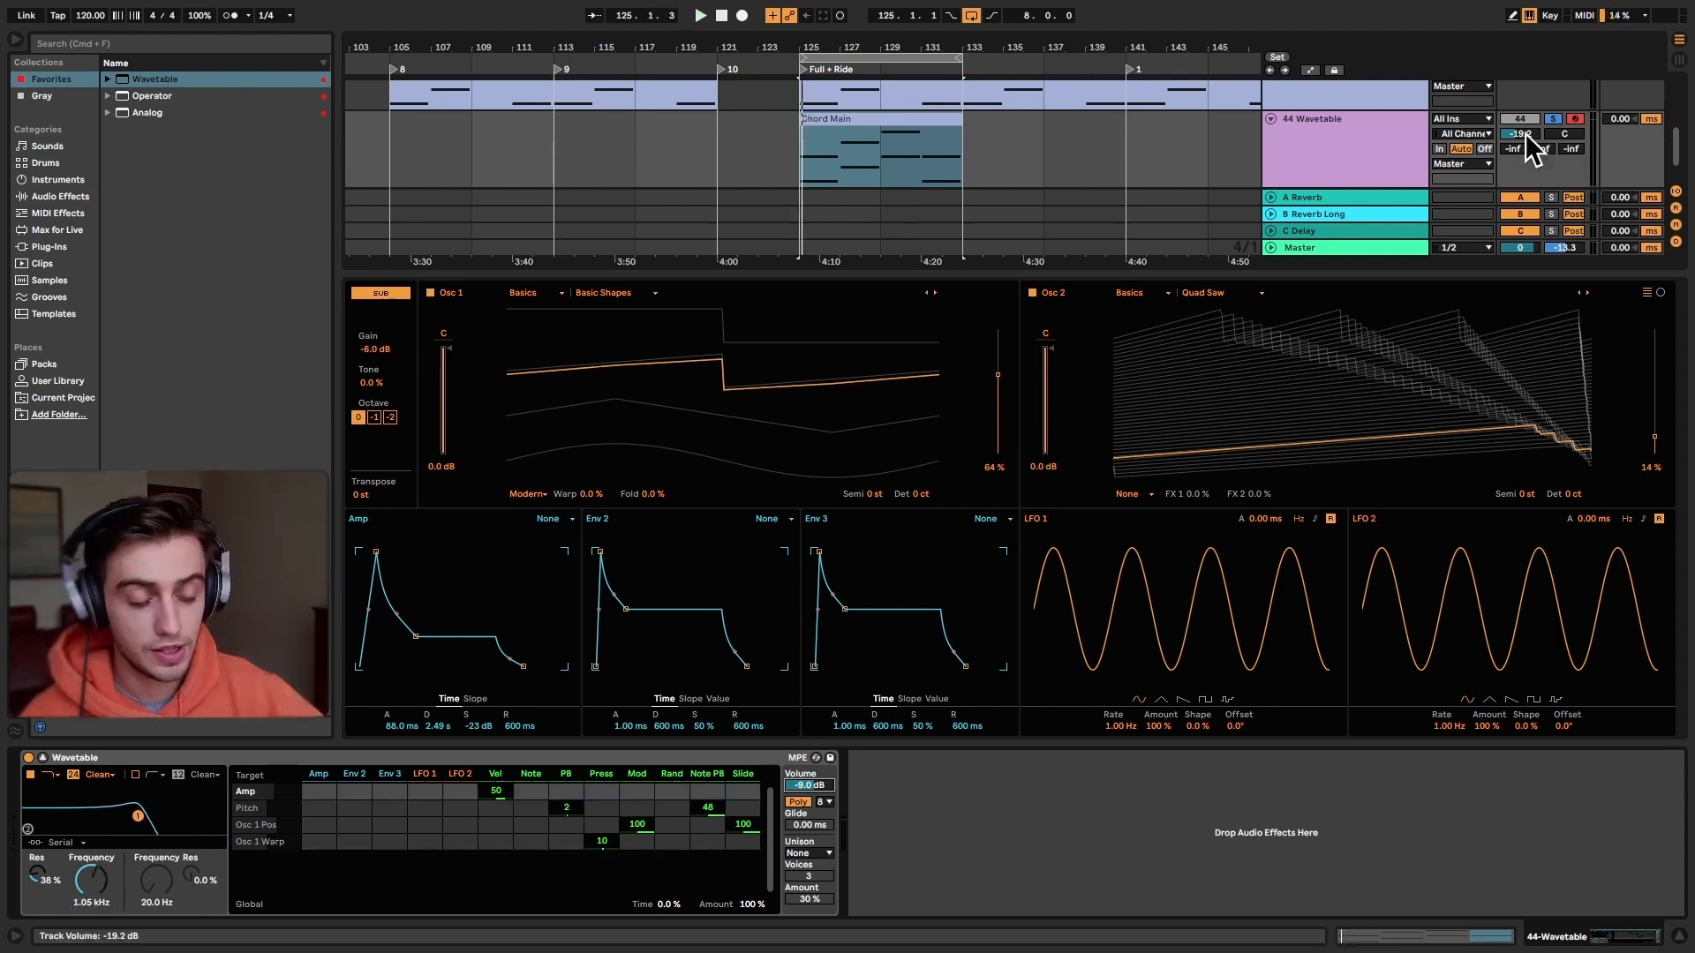
Step: Raise the 44 Wavetable track's volume to -10.6 dB while auditioning the filtered chords
drag(1525, 135, 1525, 116)
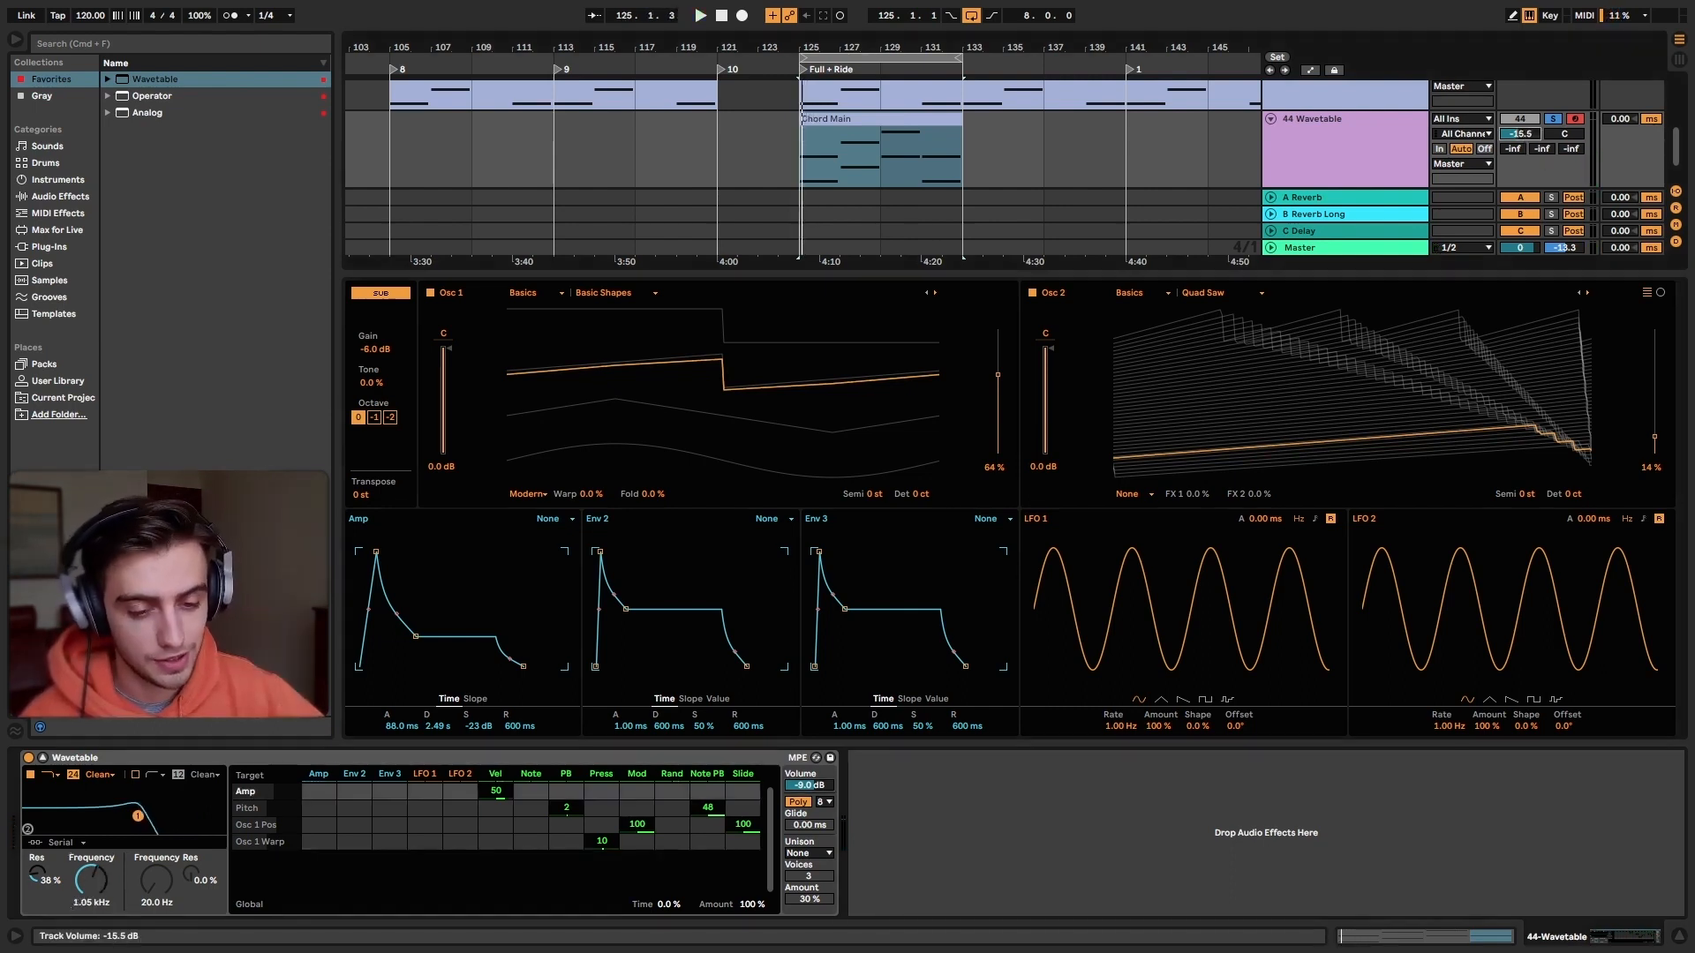
key(space)
drag(1525, 134, 1525, 120)
key(space)
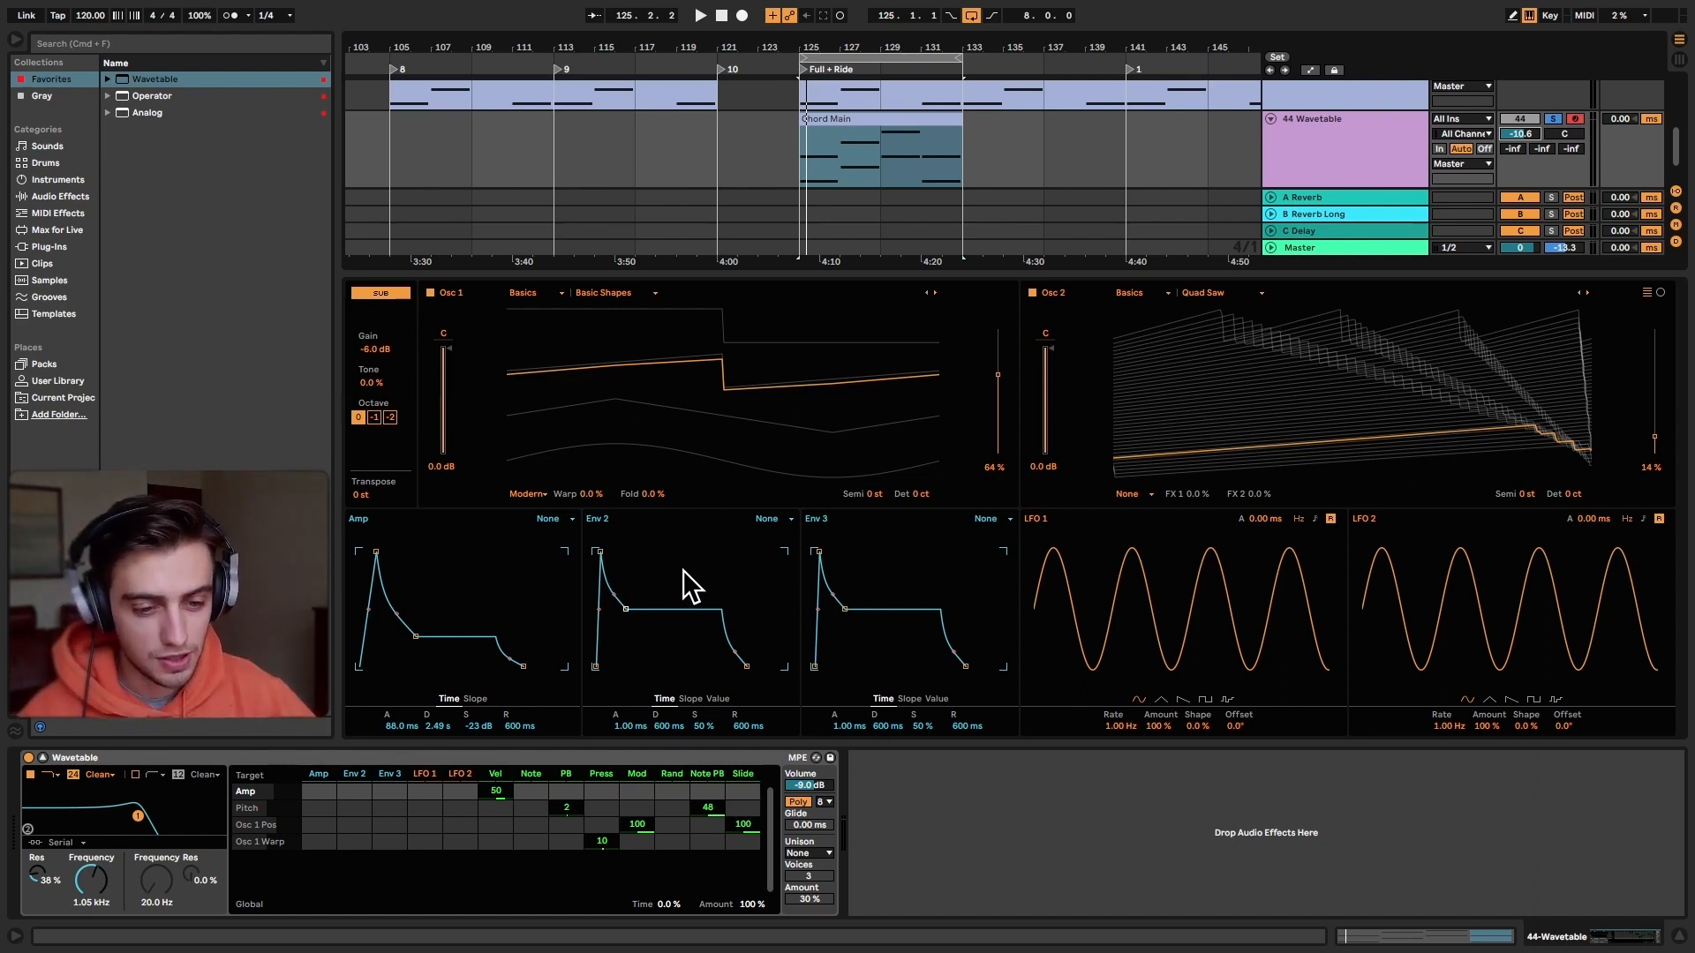
Step: Modulate pitch with Env 2 at -48 and set that envelope's sustain to 0% and attack to 0 ms
click(363, 809)
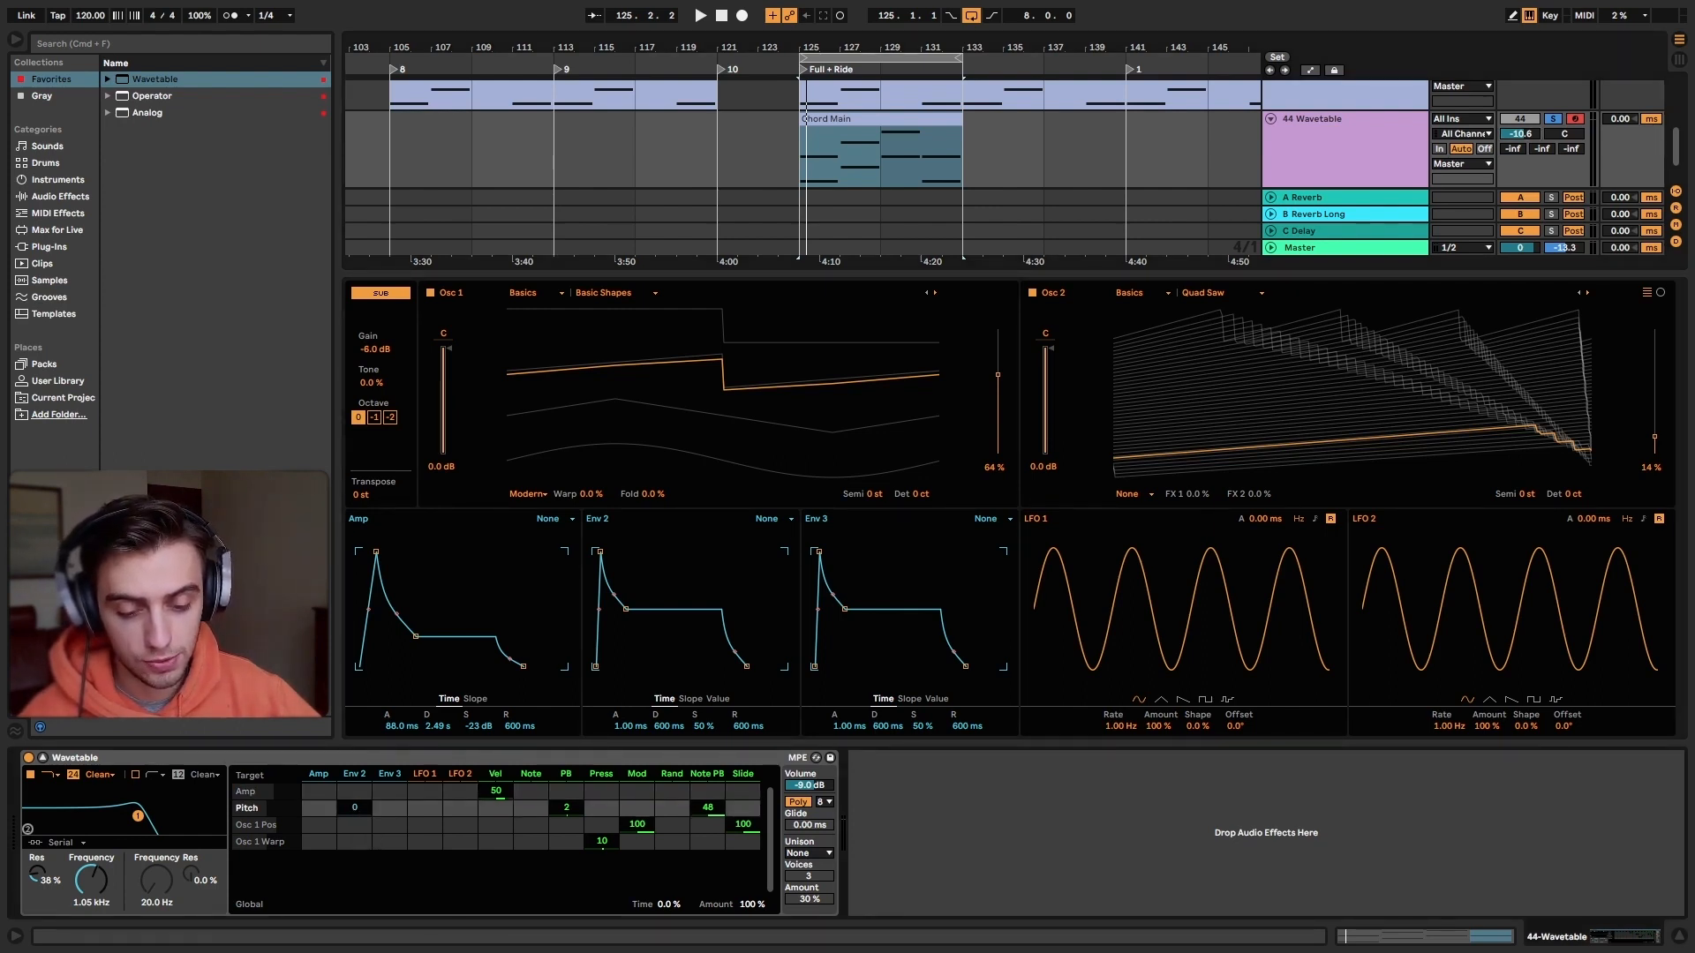
drag(363, 810, 363, 873)
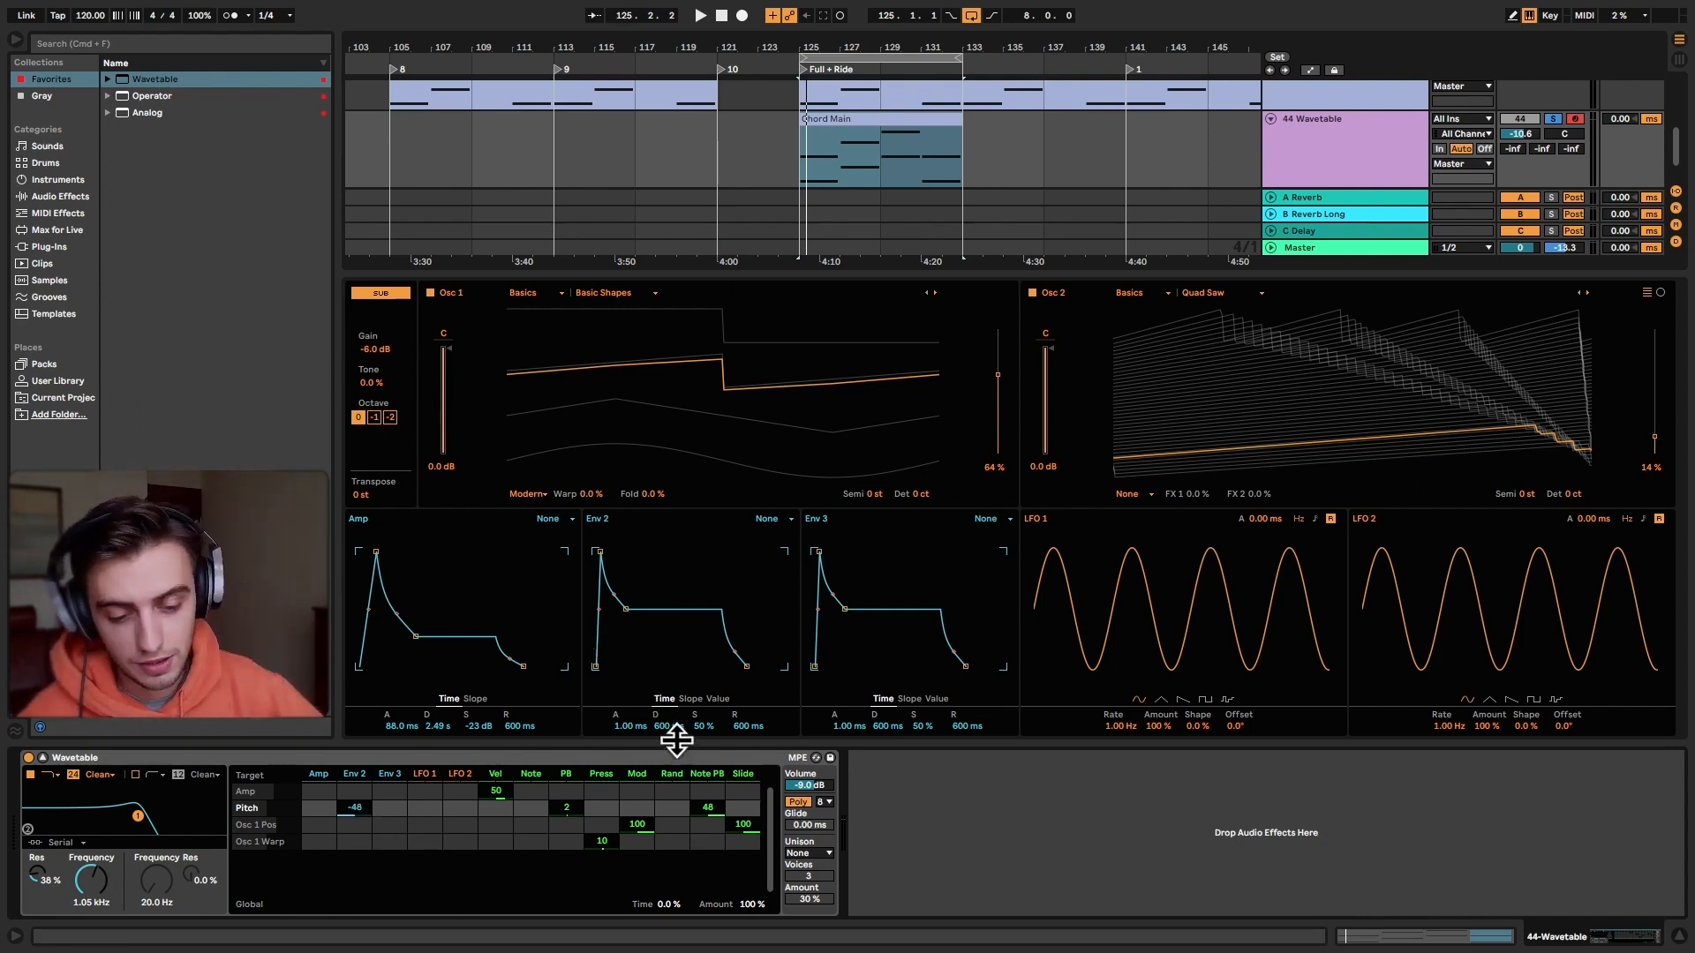
drag(708, 727, 707, 759)
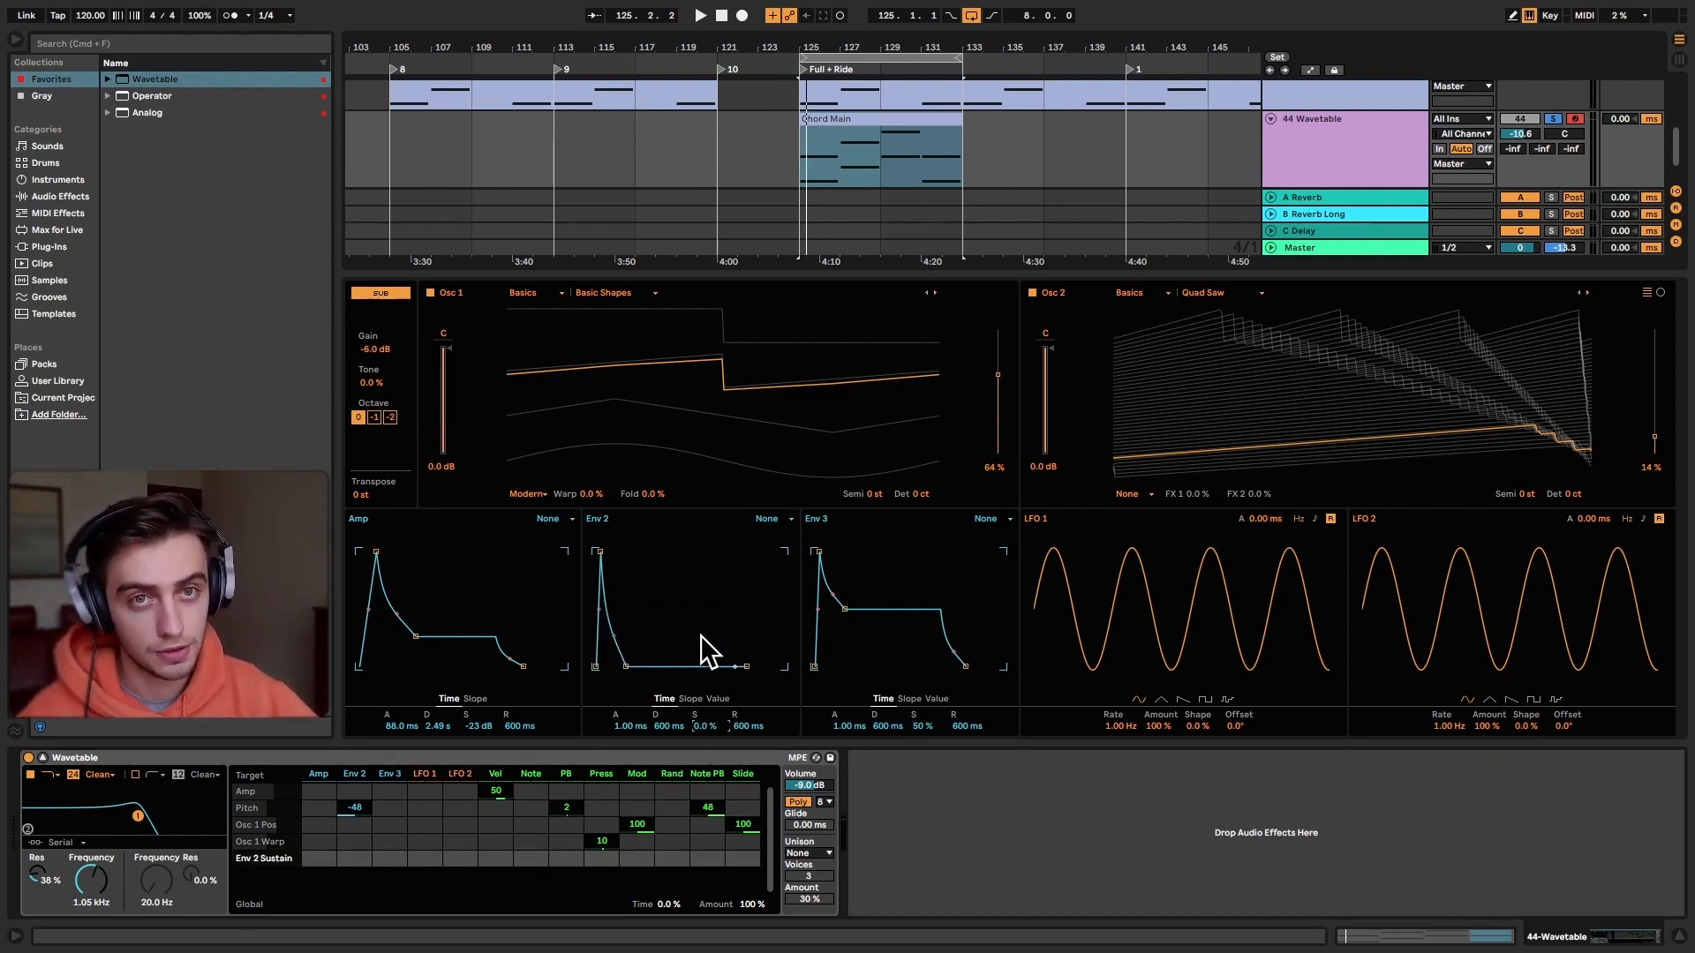
drag(644, 728, 642, 734)
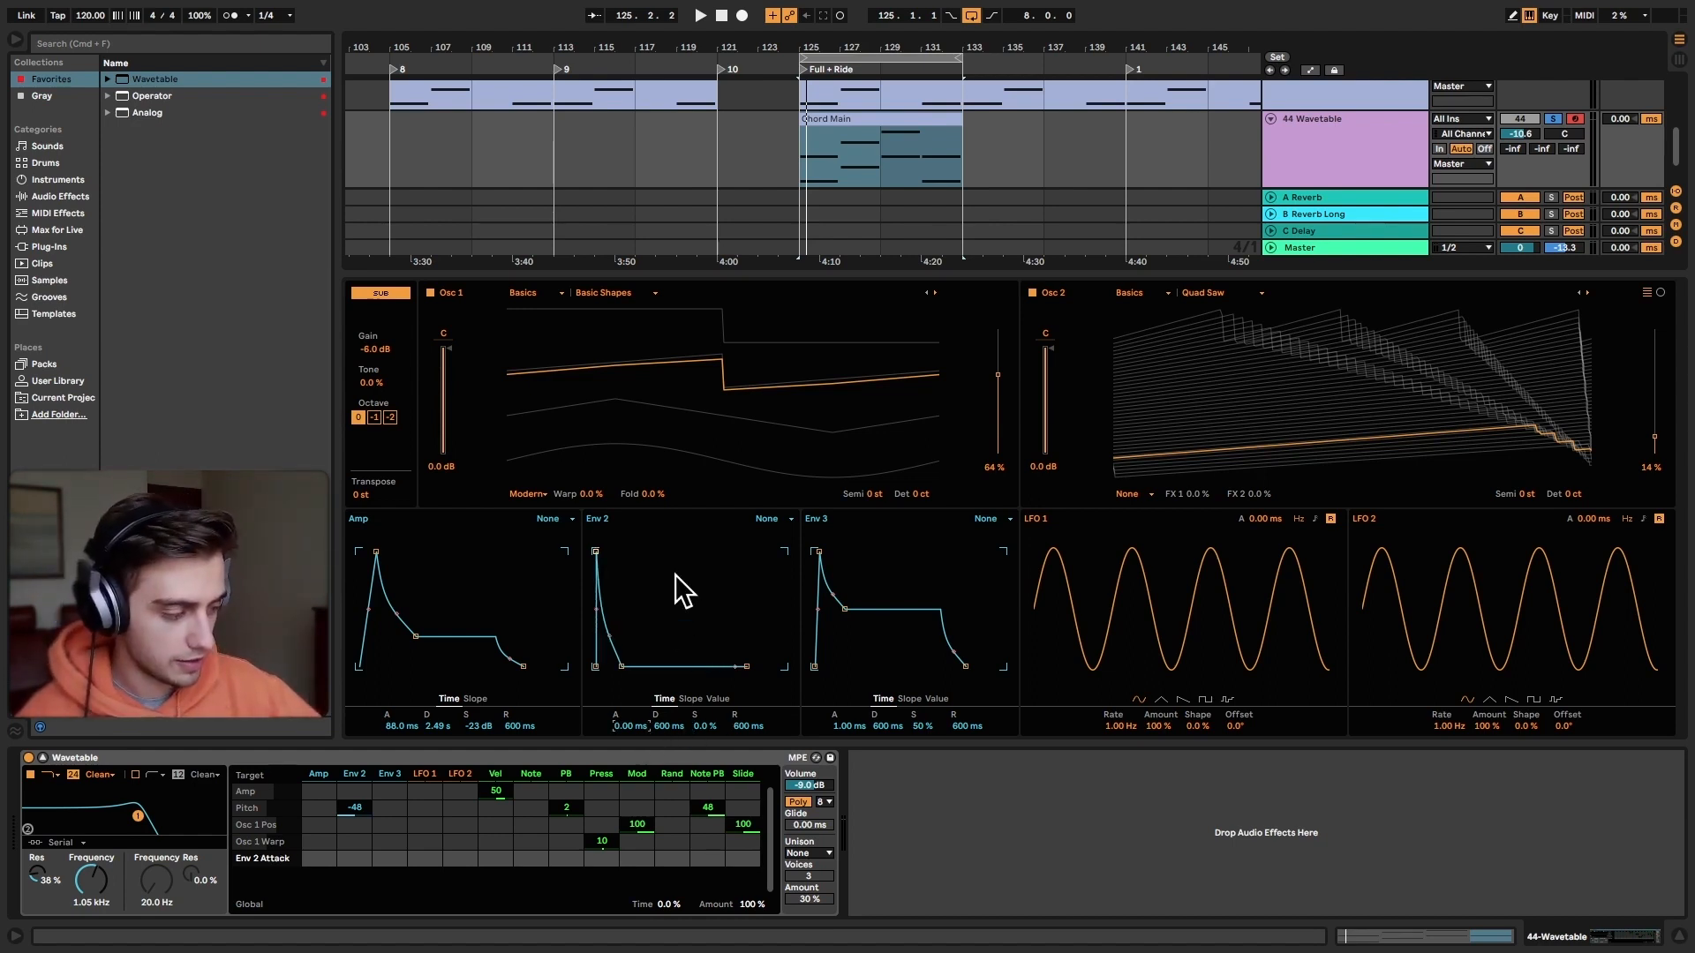
Step: Shorten Env 2's decay to 281 ms and repeatedly play the chords to check the pitch sweep at each onset
click(669, 726)
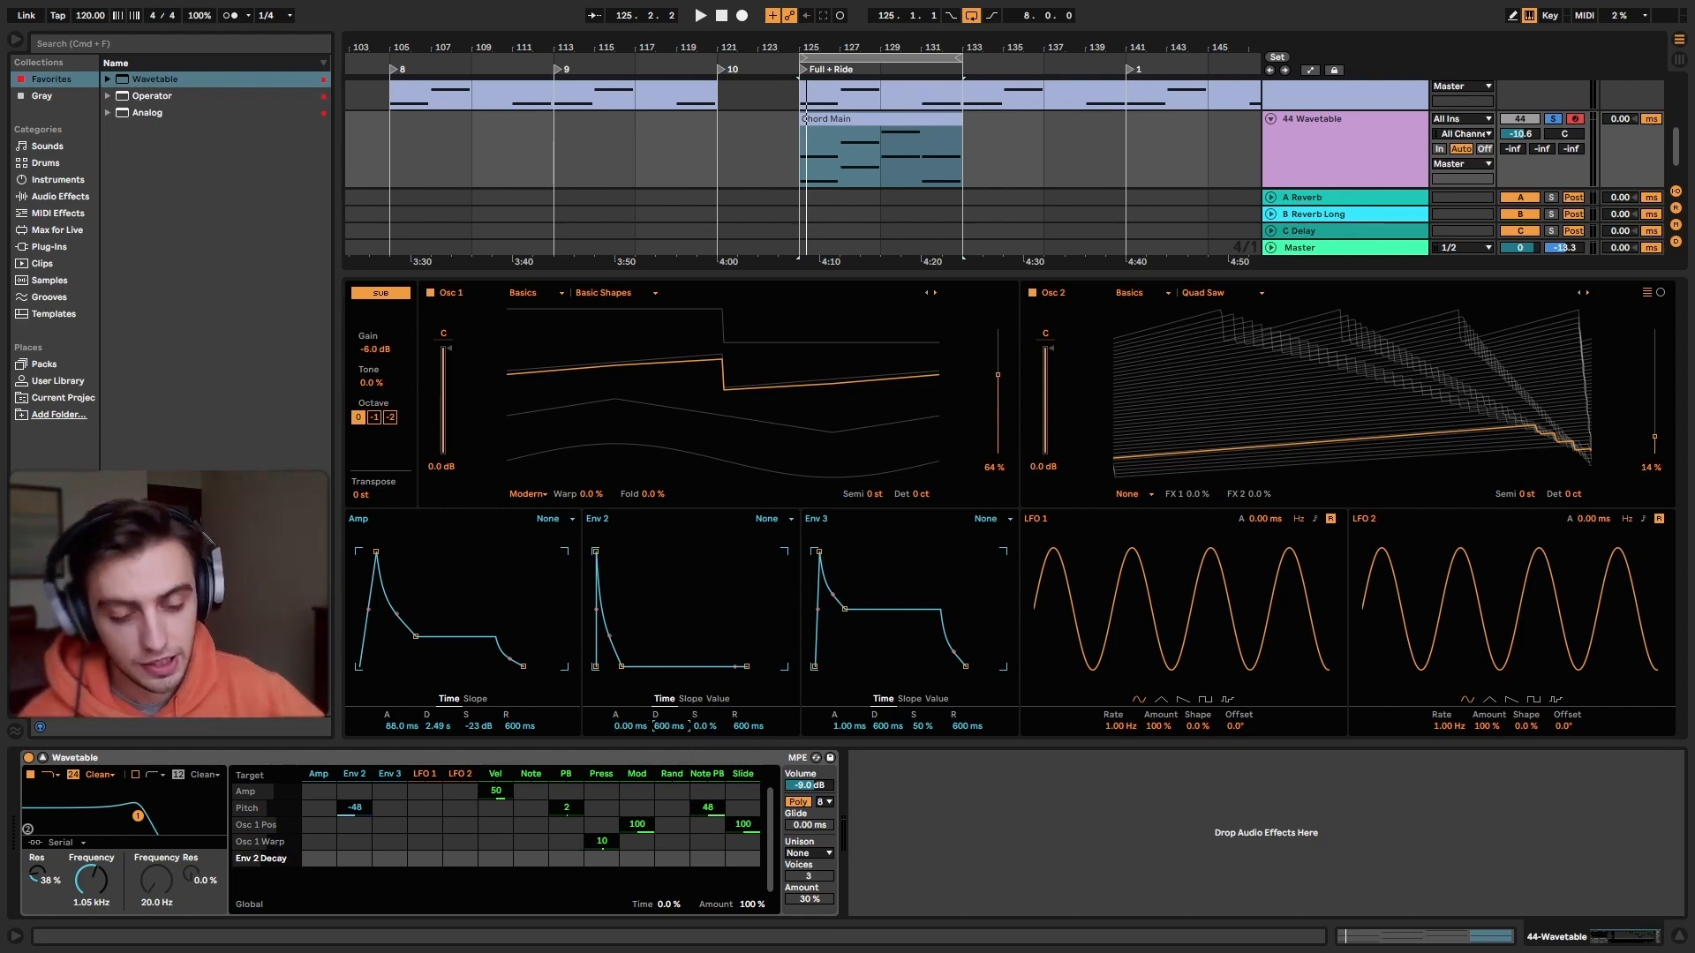
drag(669, 726, 669, 730)
key(space)
key(space)
key(space)
key(space)
key(space)
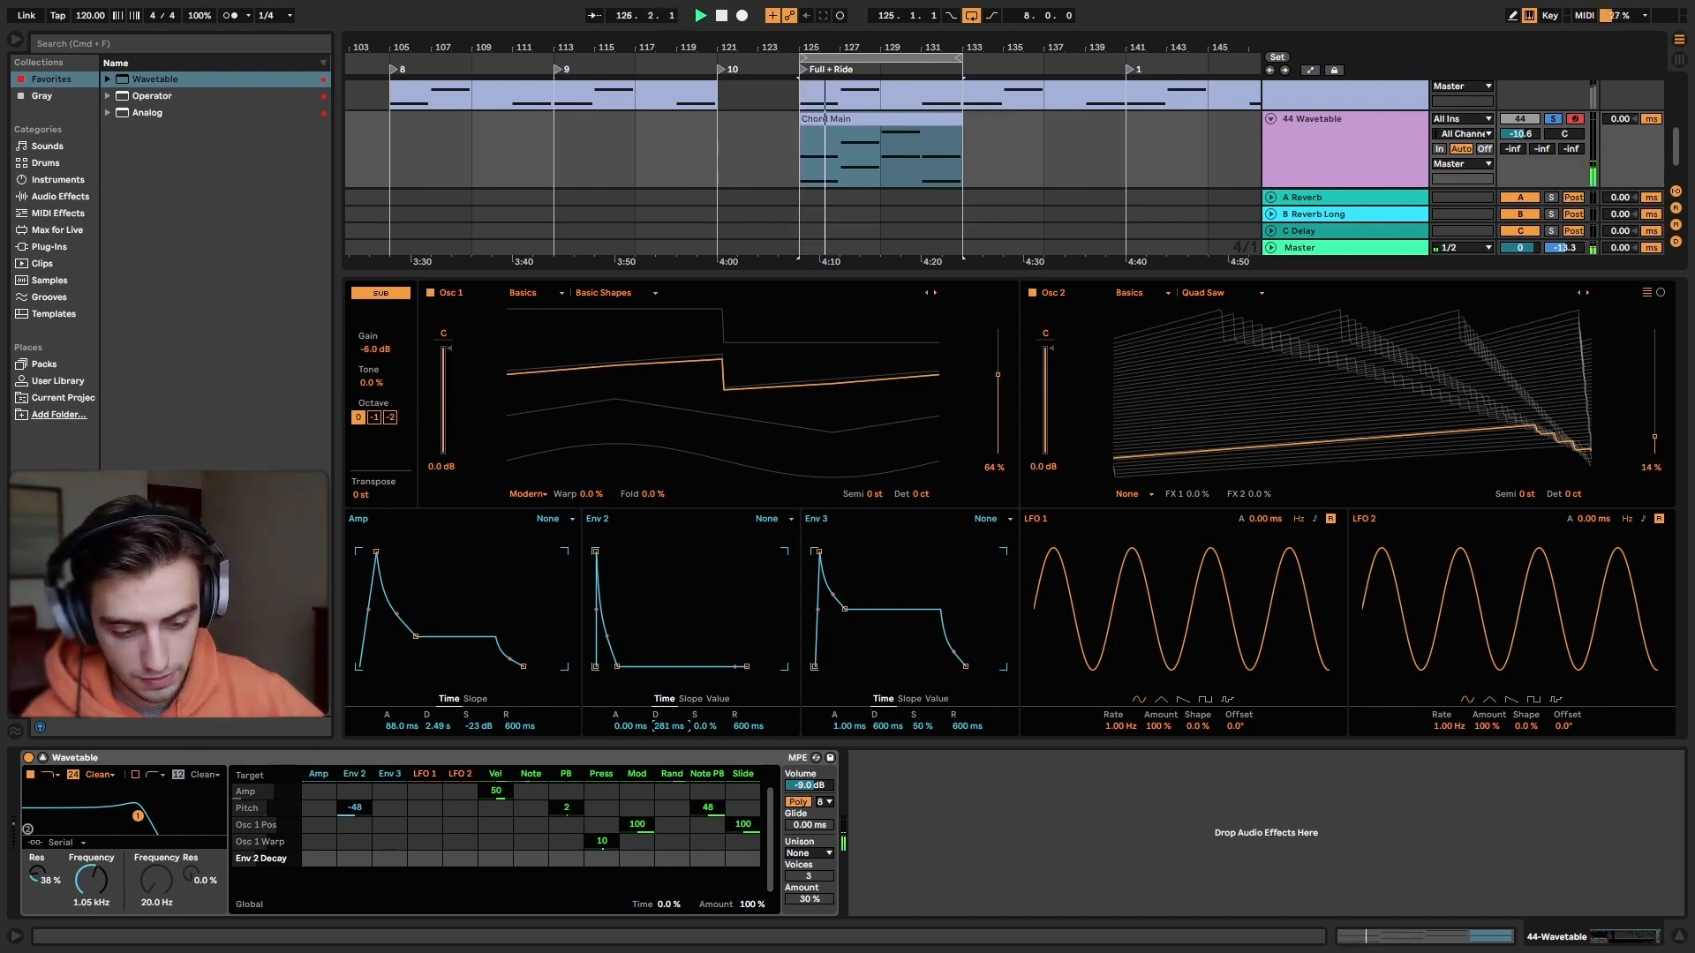
drag(673, 723, 673, 717)
key(space)
key(space)
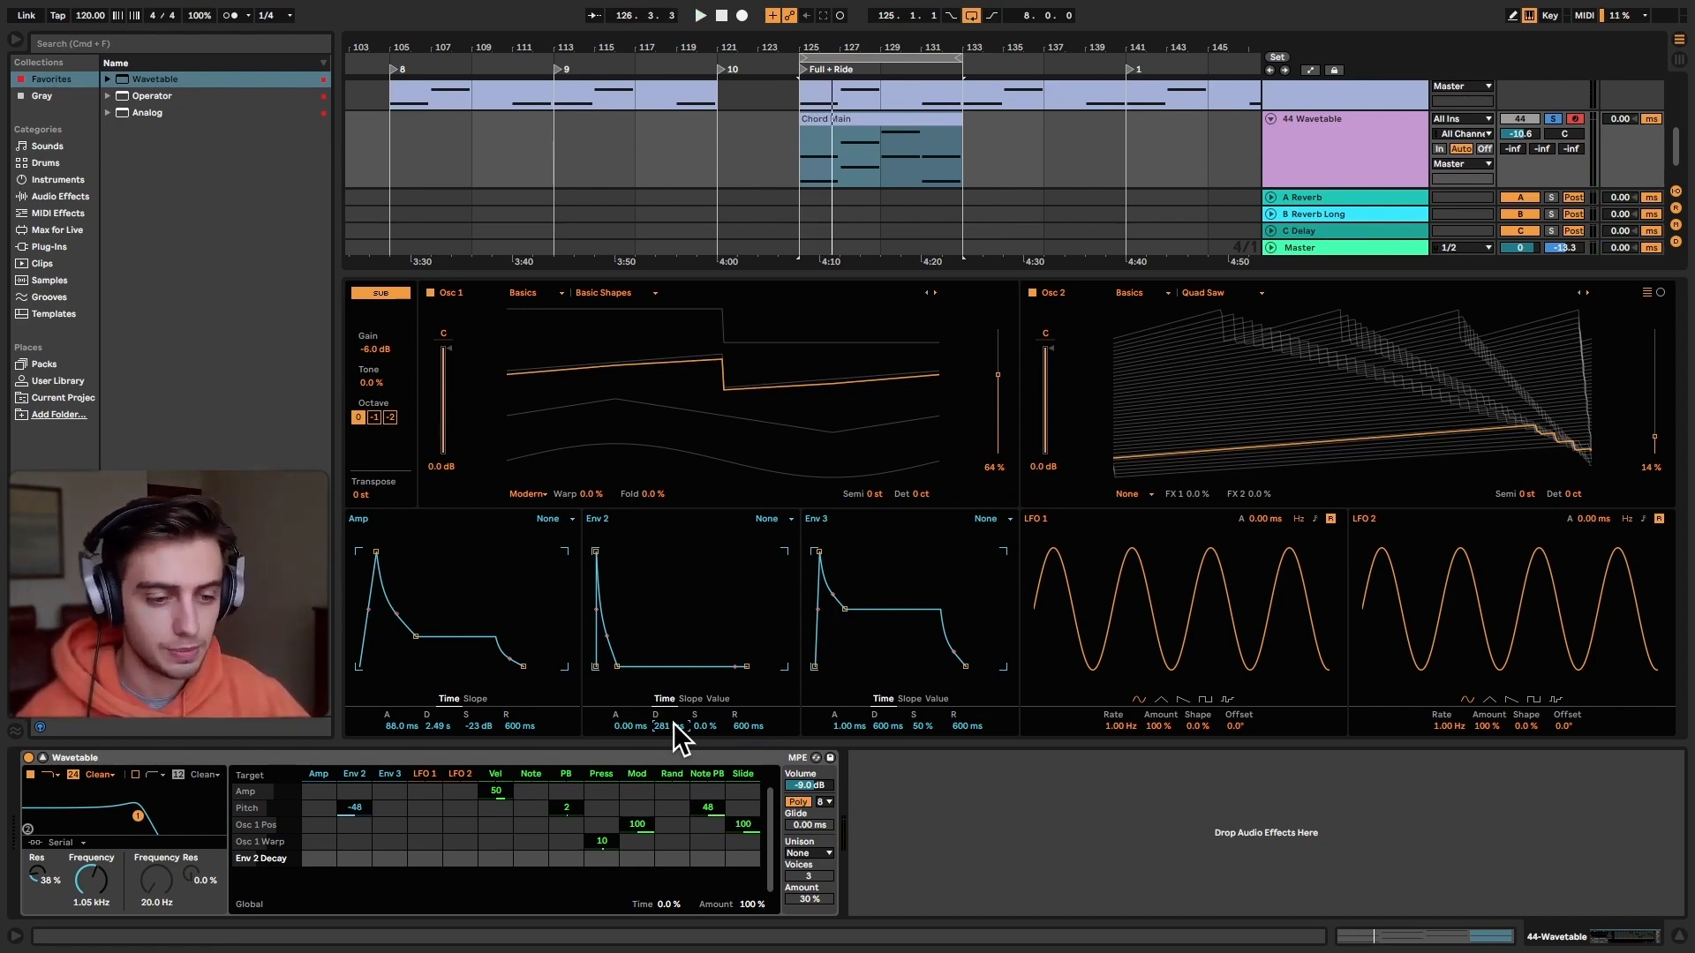
Step: Audition the Chord Main clip from bar 129, and return the insert mark to the clip's start at bar 125
click(891, 166)
key(space)
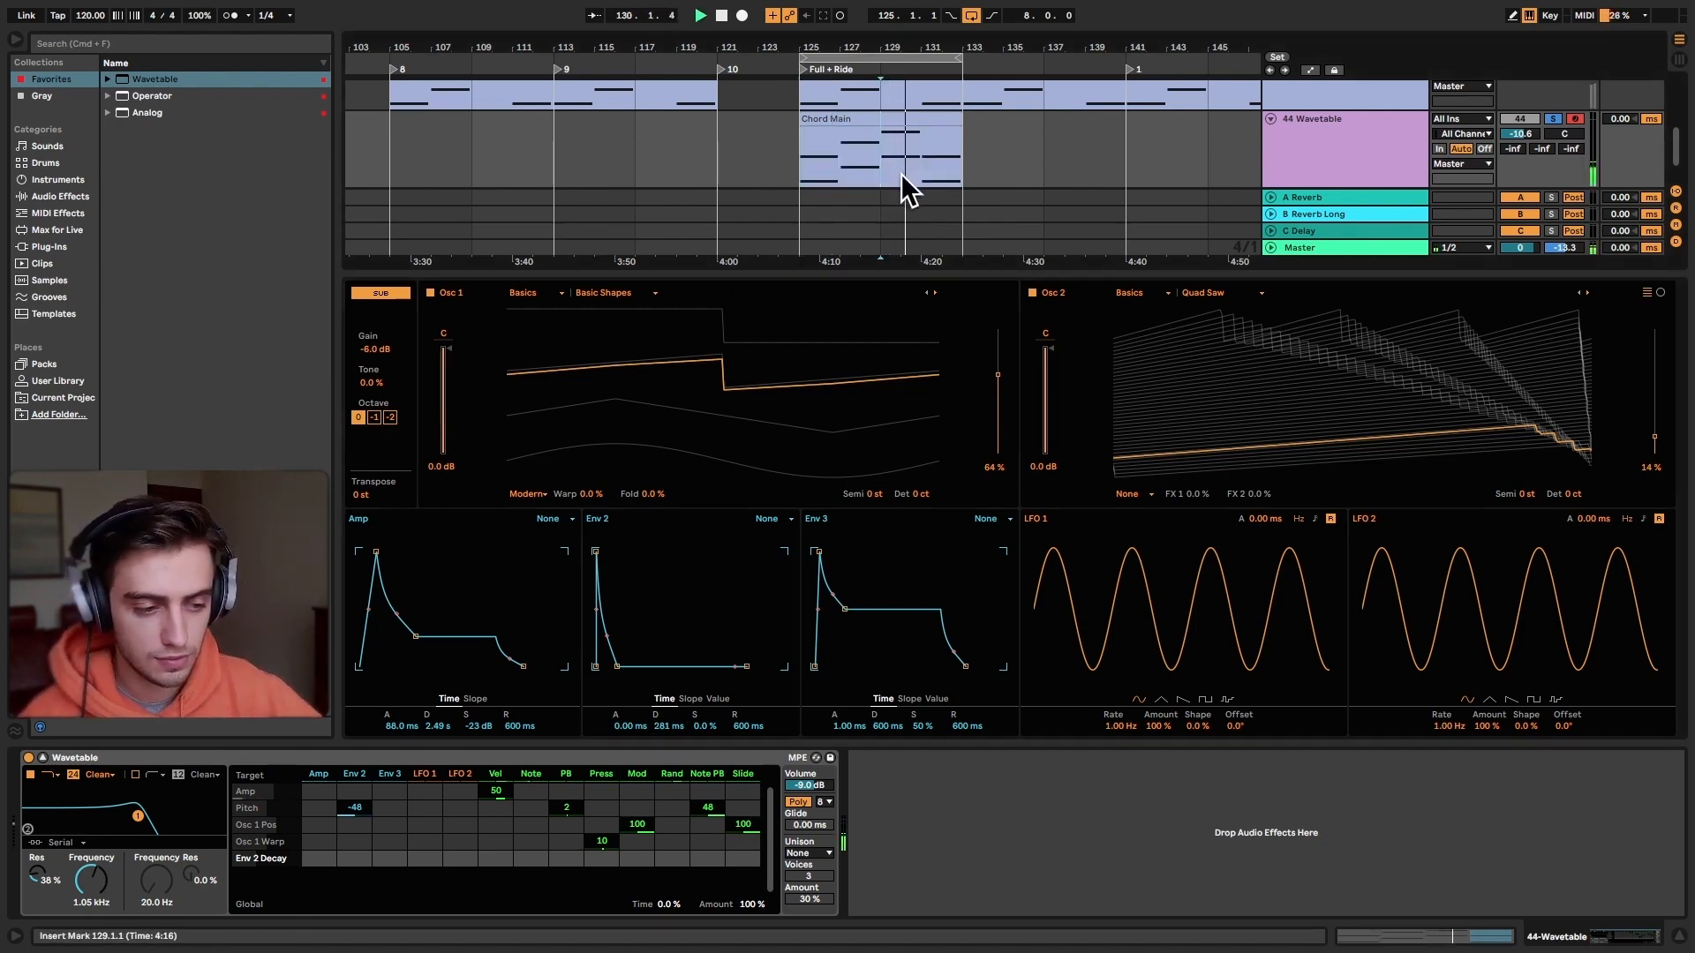
click(823, 212)
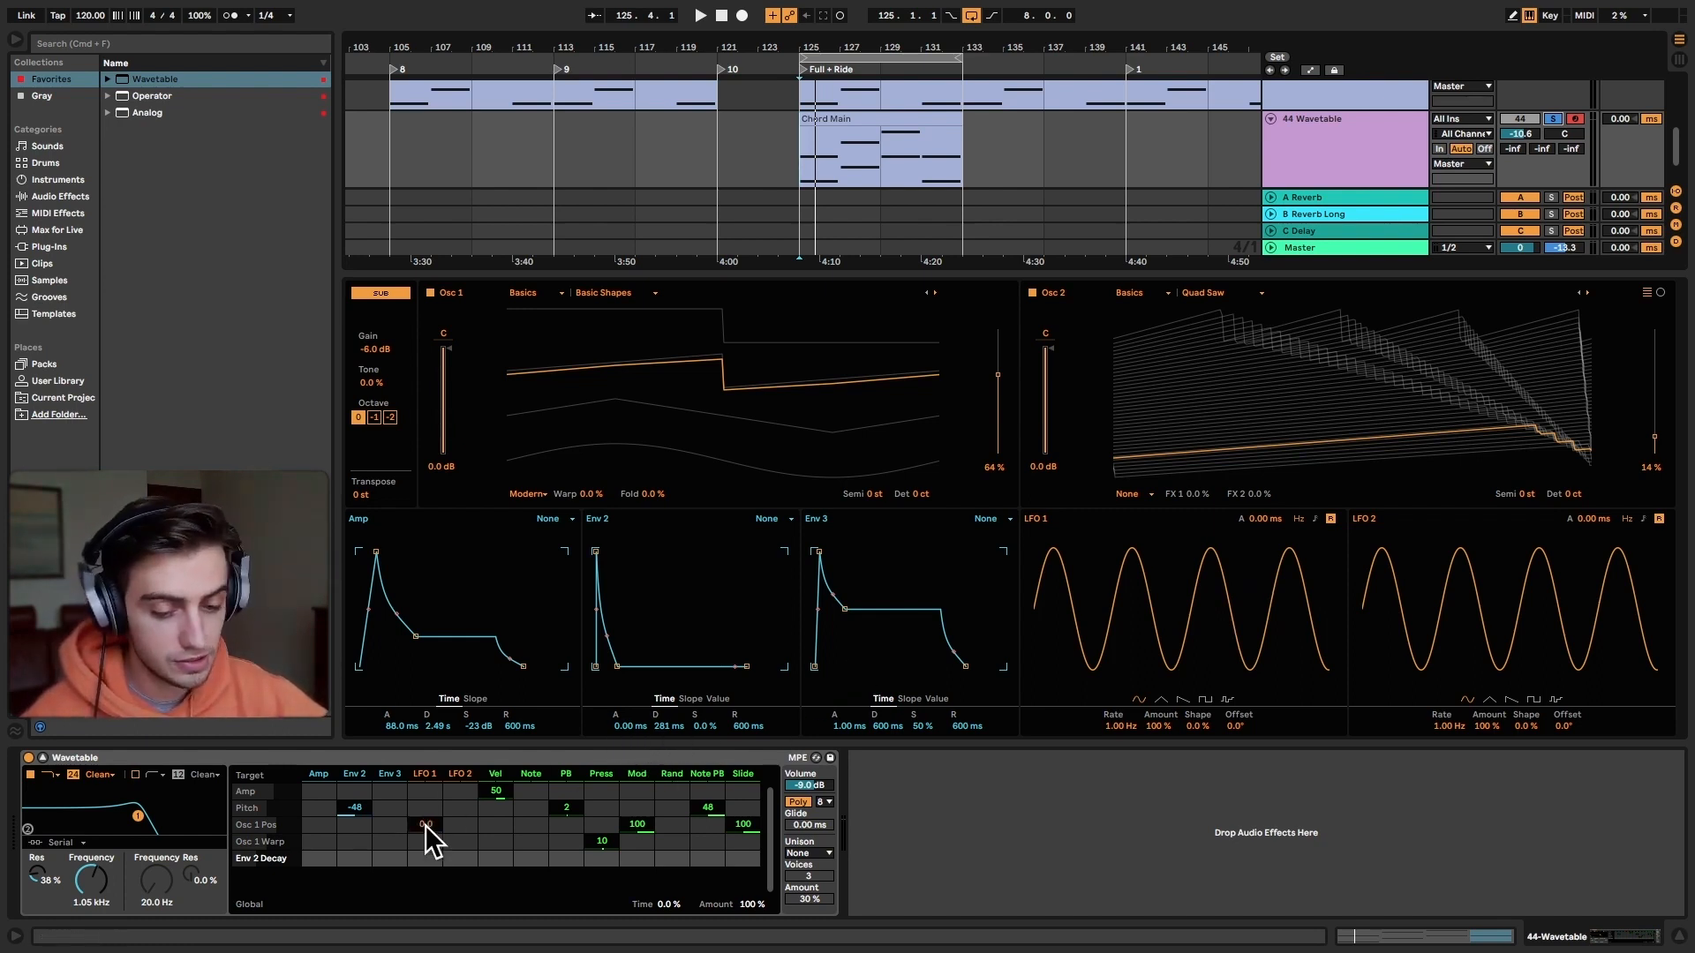
Step: Modulate pitch with LFO 1 at 6.8 and reduce LFO 1's amount to 1.9% while auditioning the pitch drift
drag(429, 810, 429, 798)
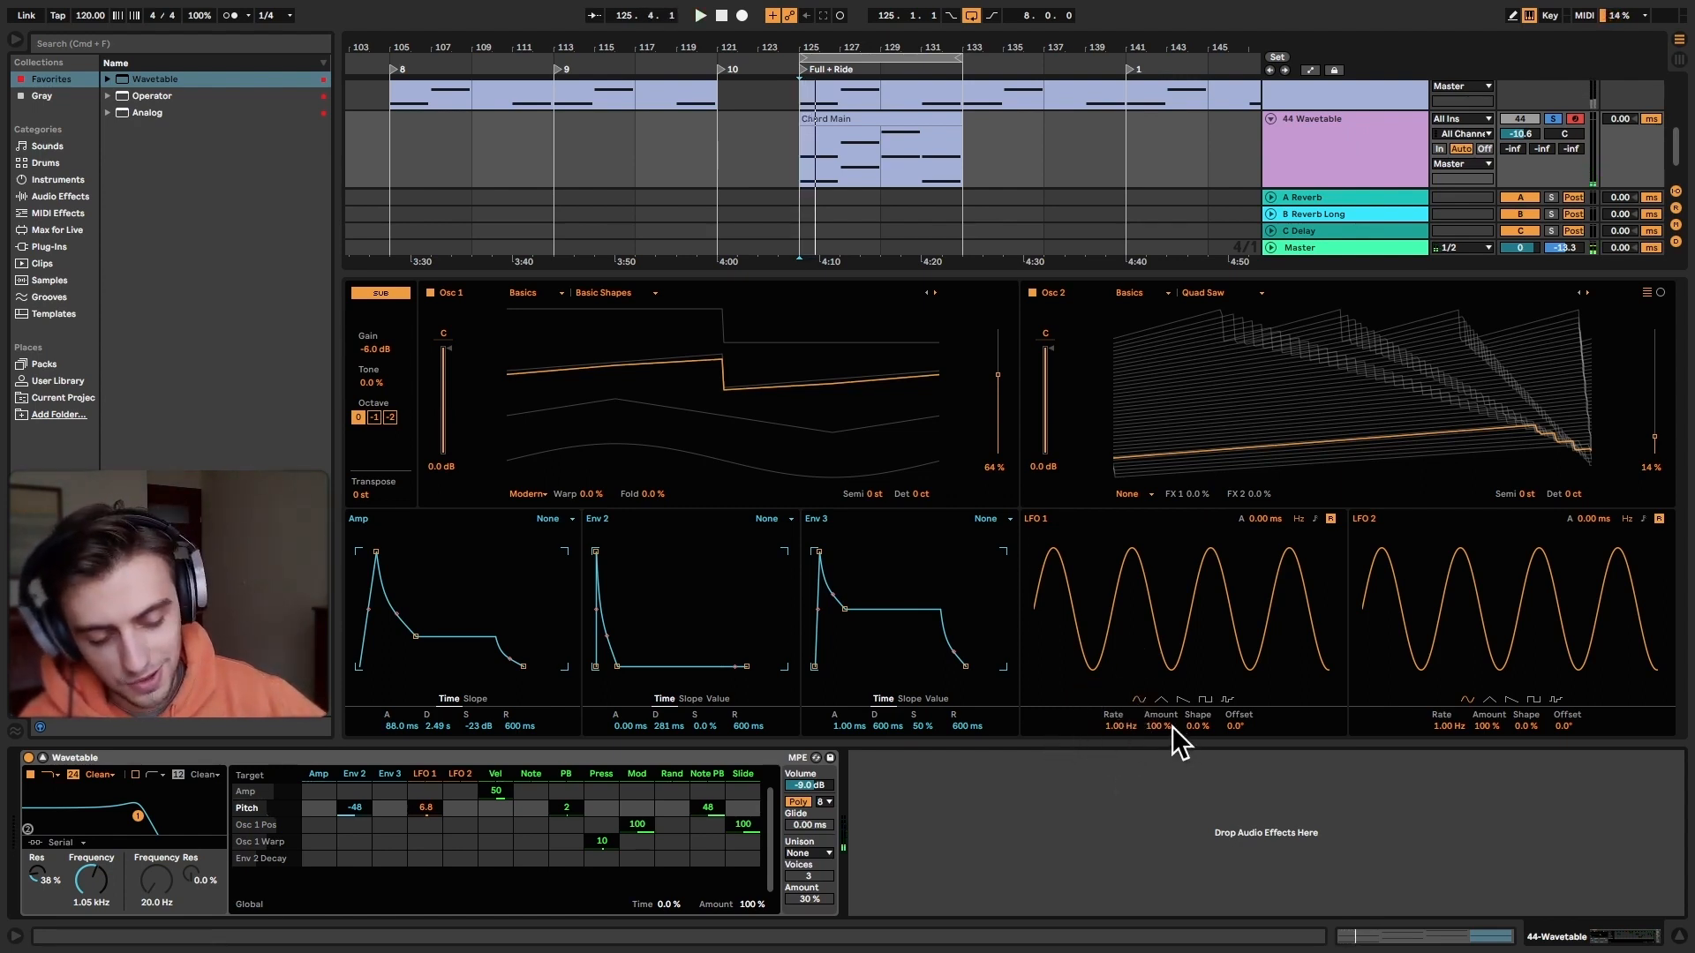
drag(1167, 725, 1167, 809)
key(space)
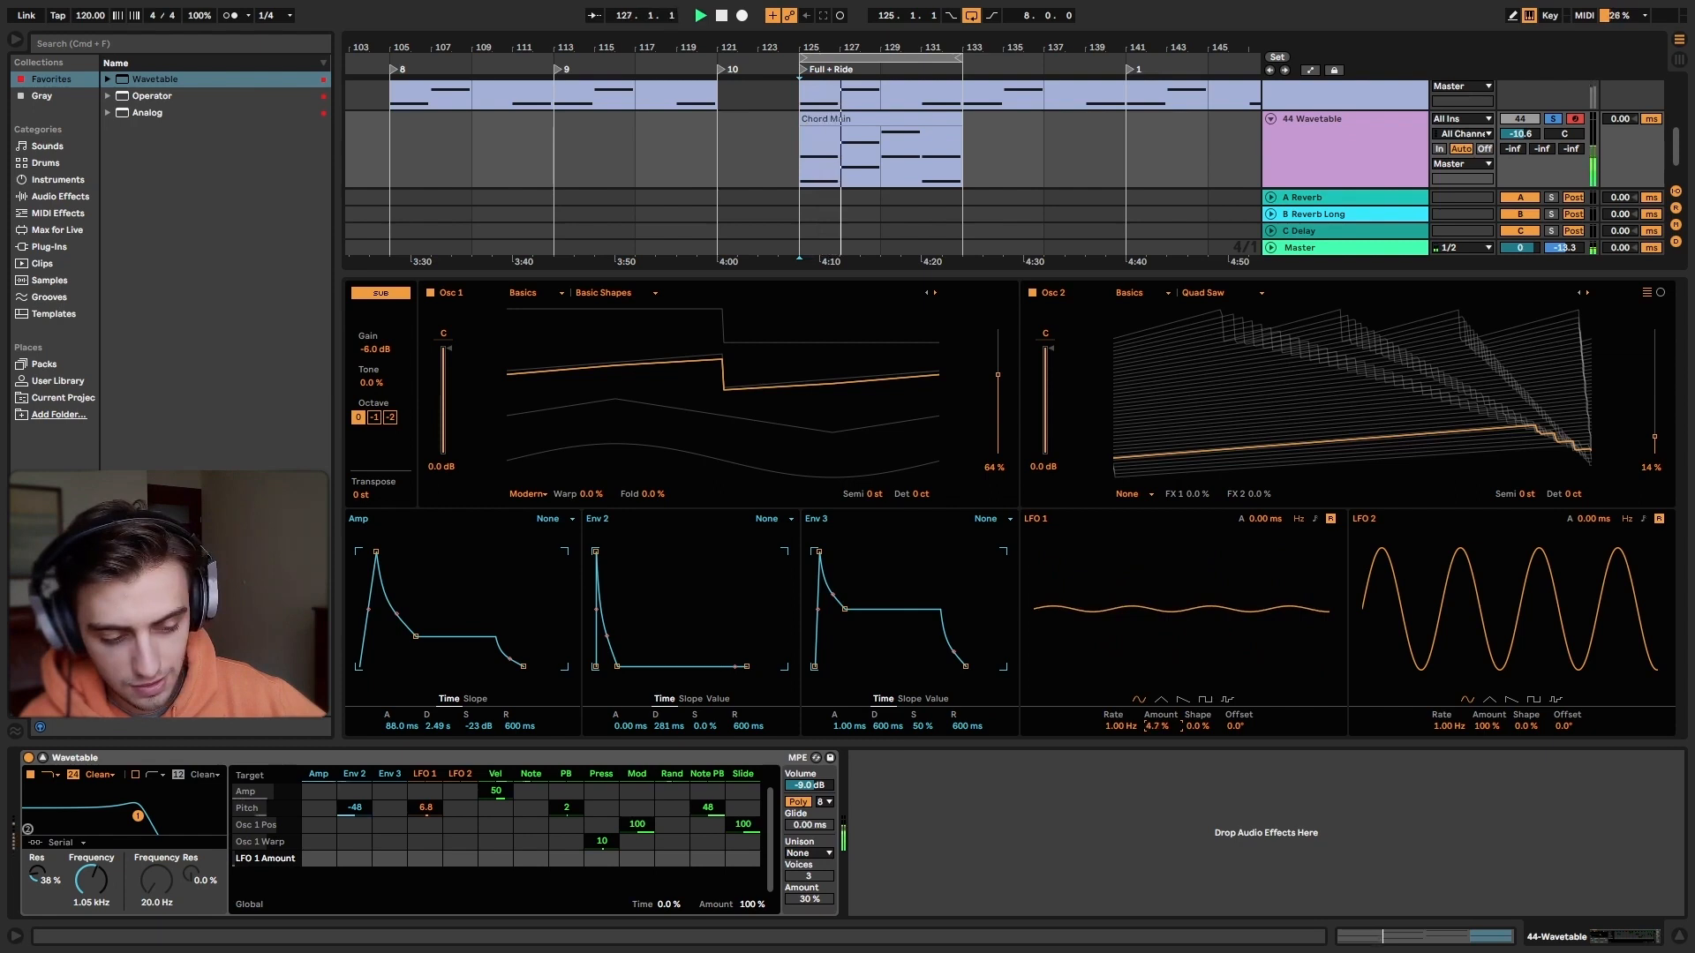
drag(1167, 809, 1166, 813)
drag(1167, 725, 1167, 722)
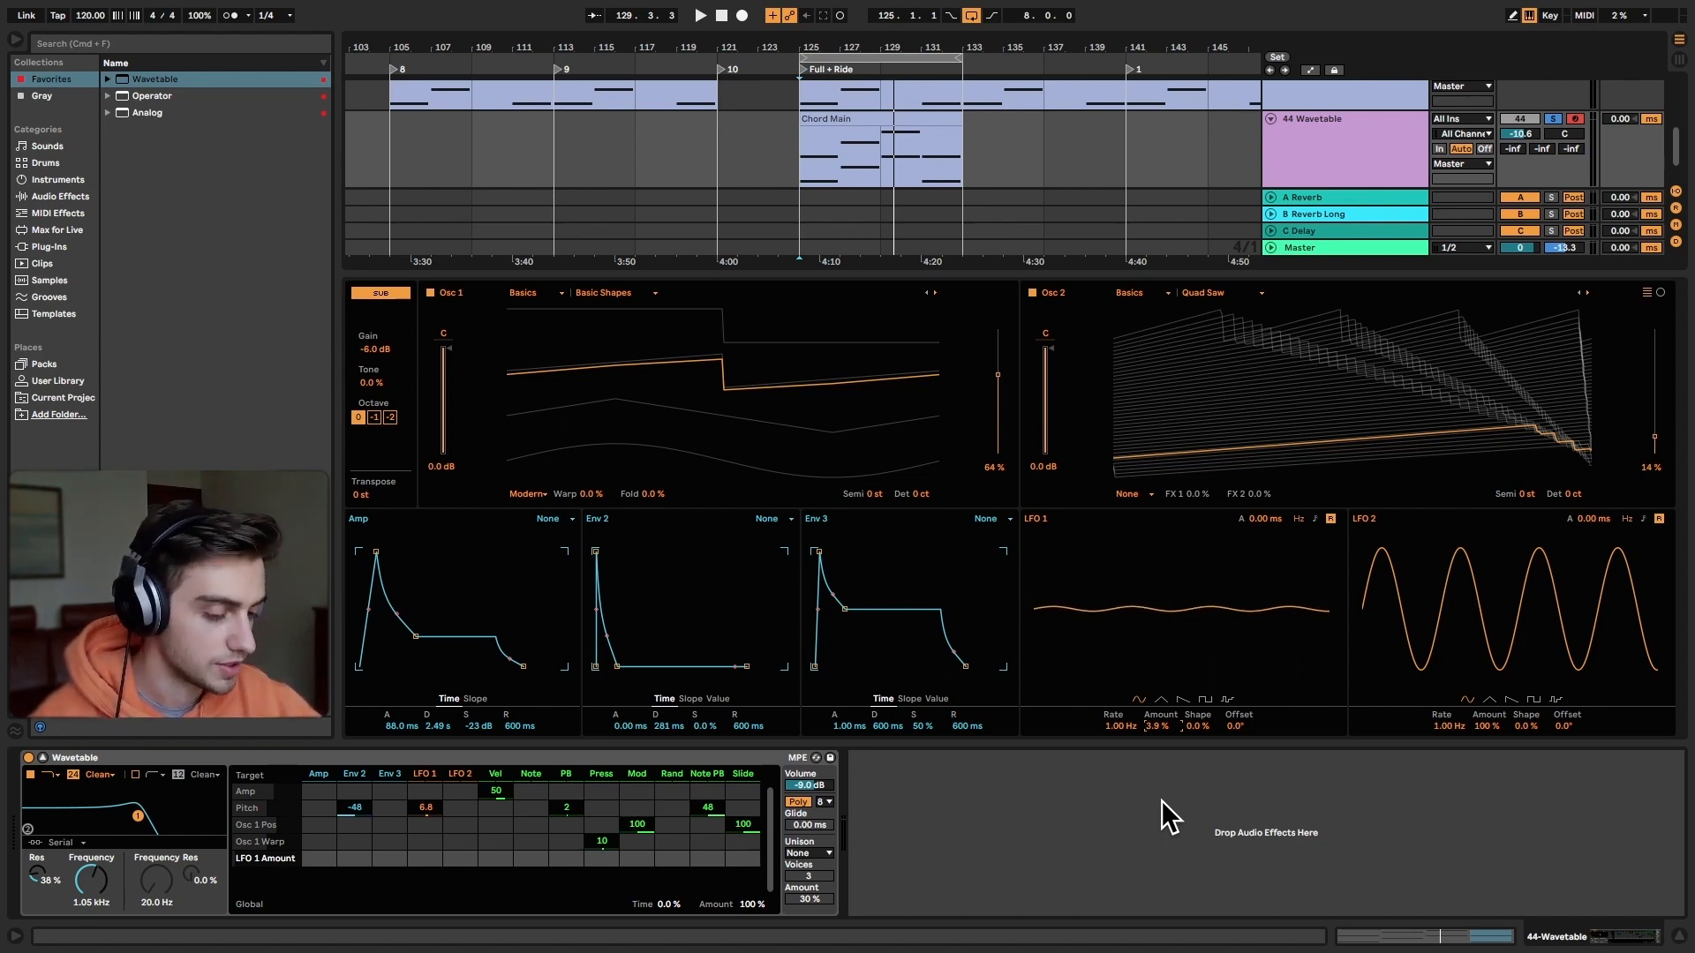
key(space)
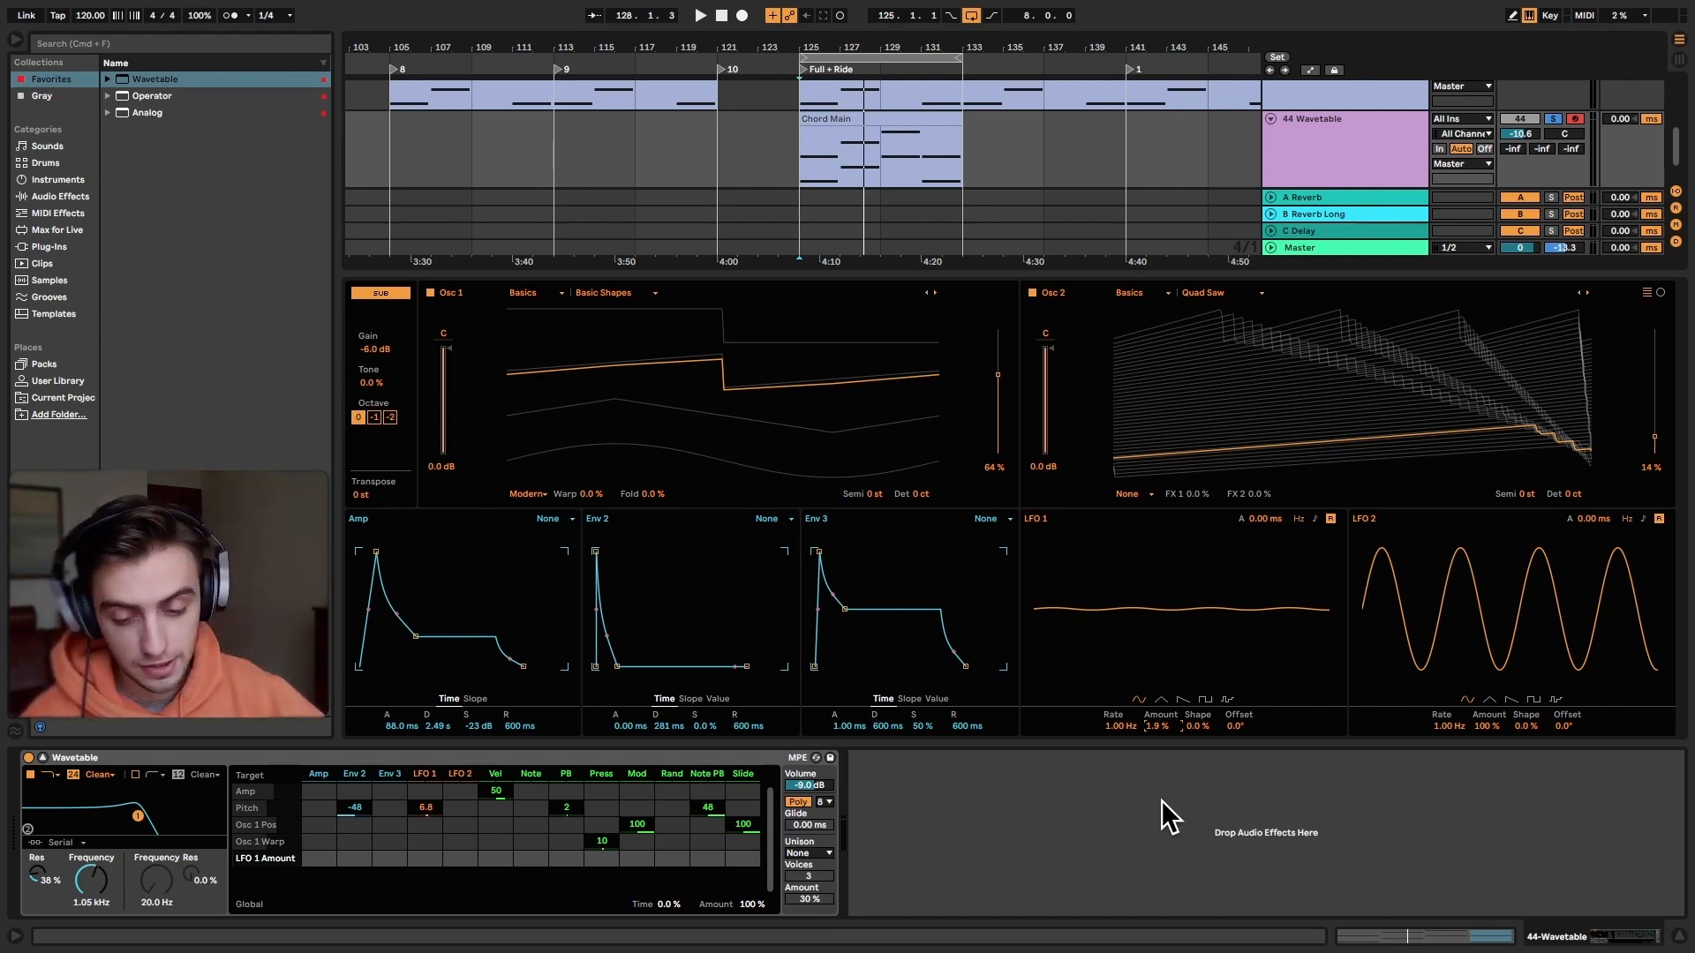
Step: Collapse Wavetable's expanded view and add an Auto Filter from the audio effects after it
click(35, 757)
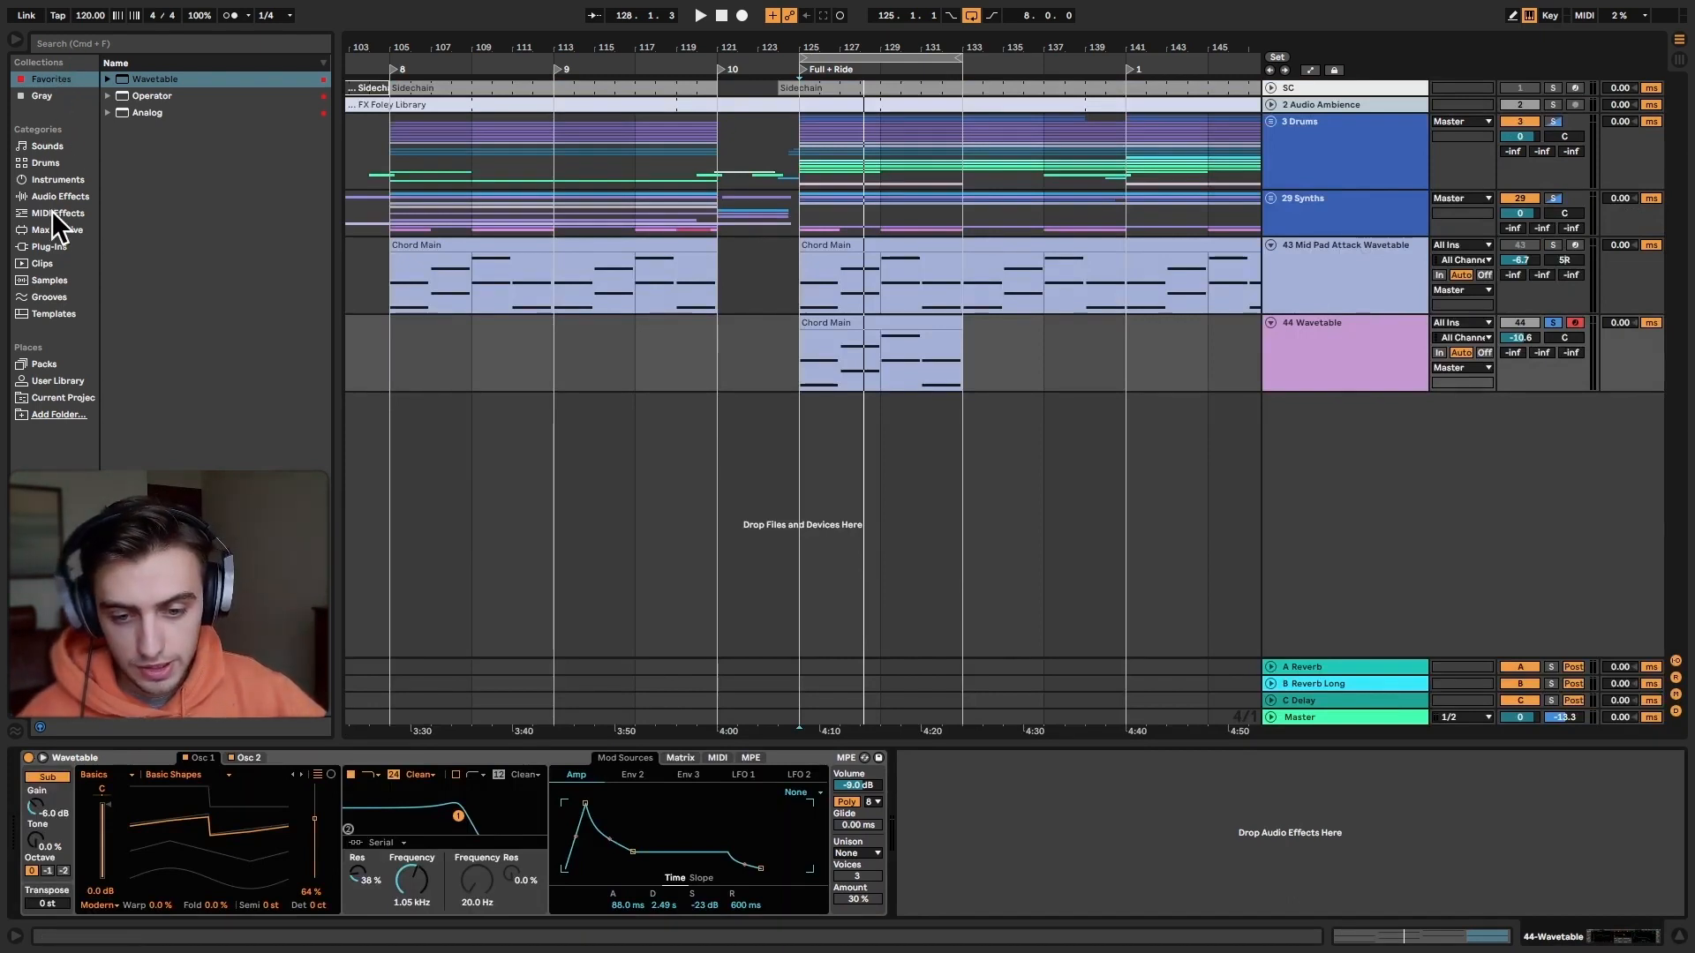
click(88, 241)
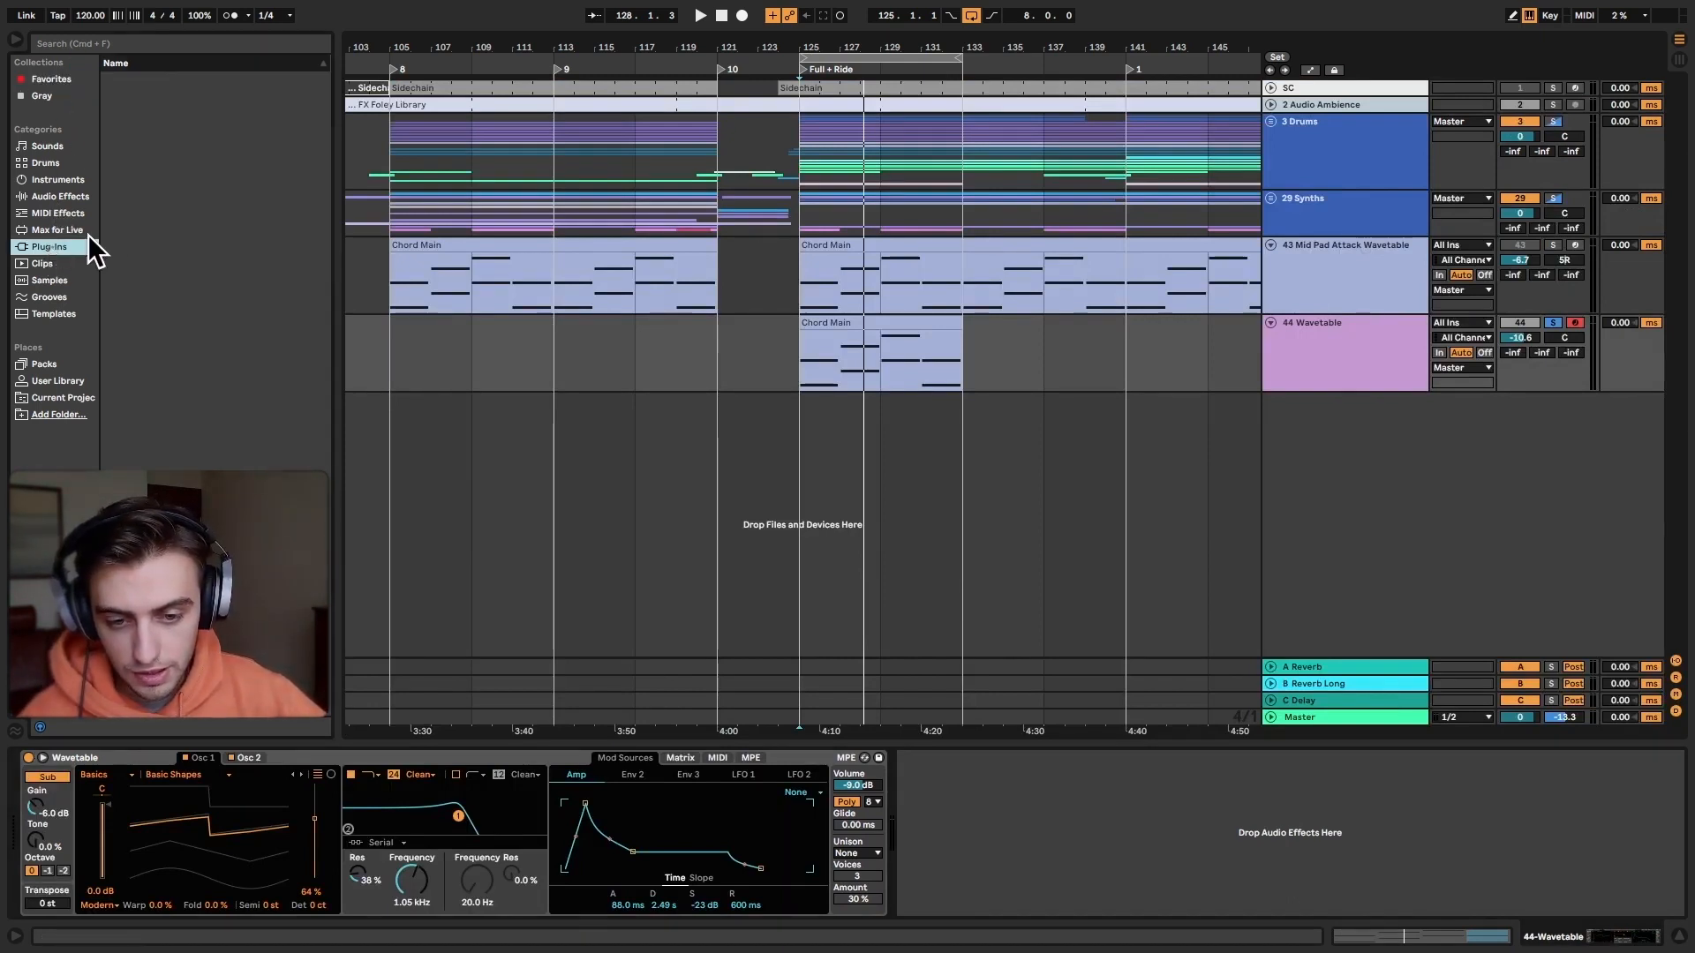
click(68, 228)
click(73, 212)
click(74, 195)
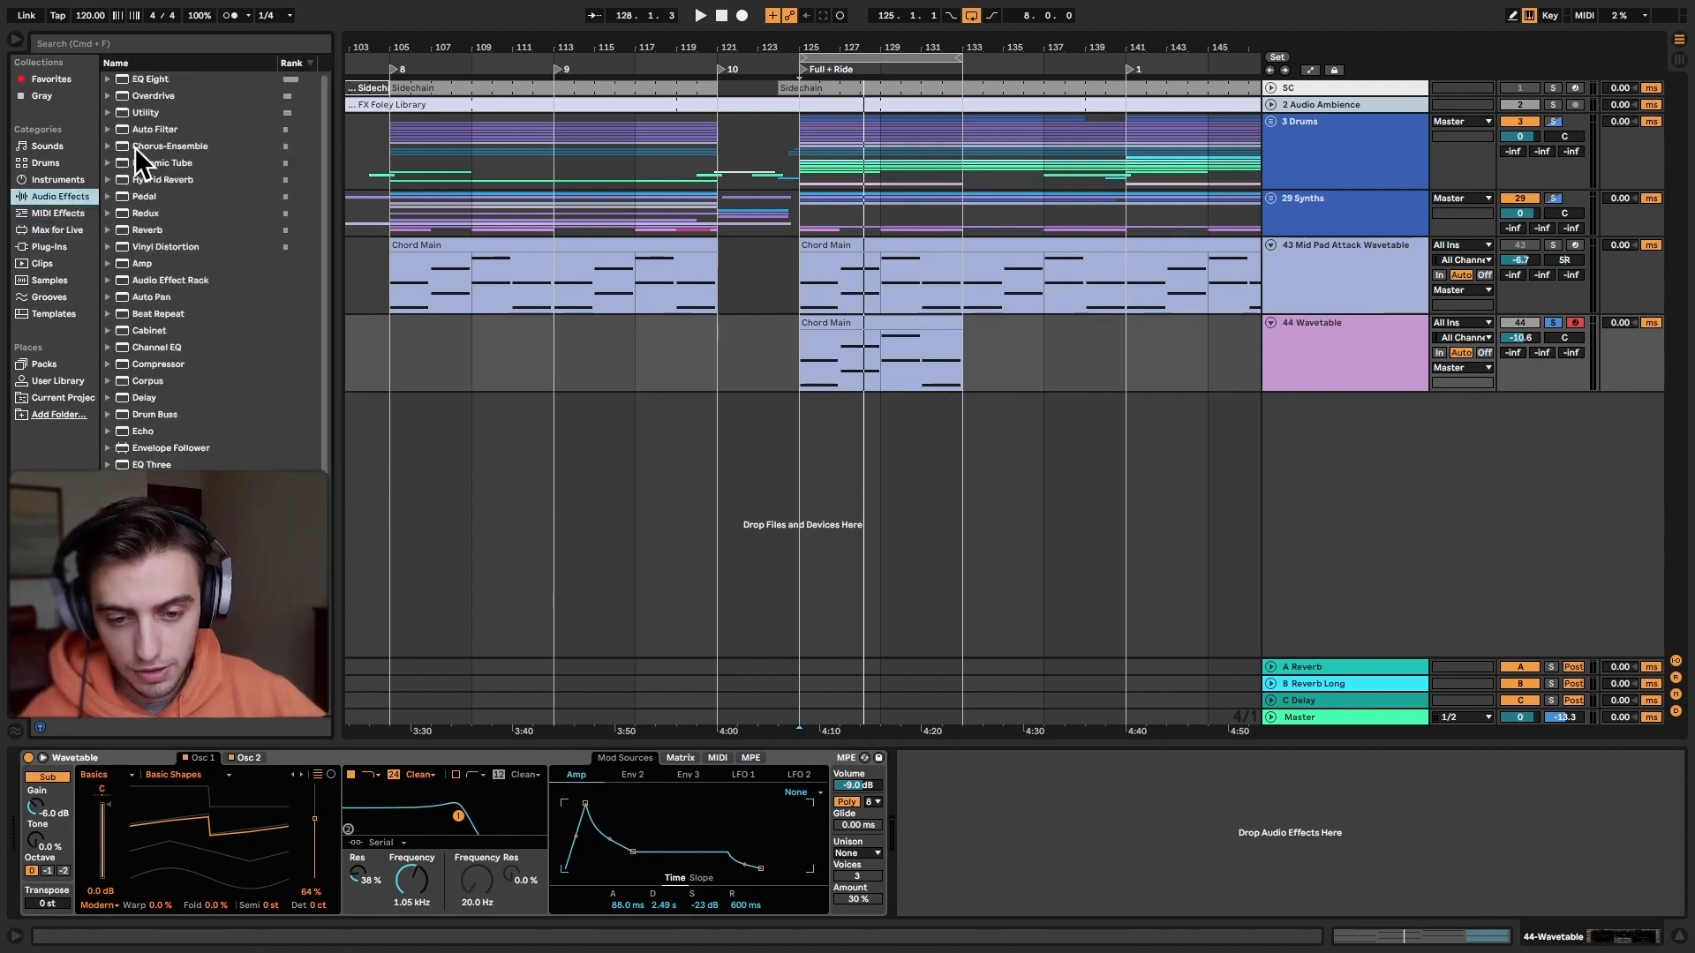
double_click(164, 130)
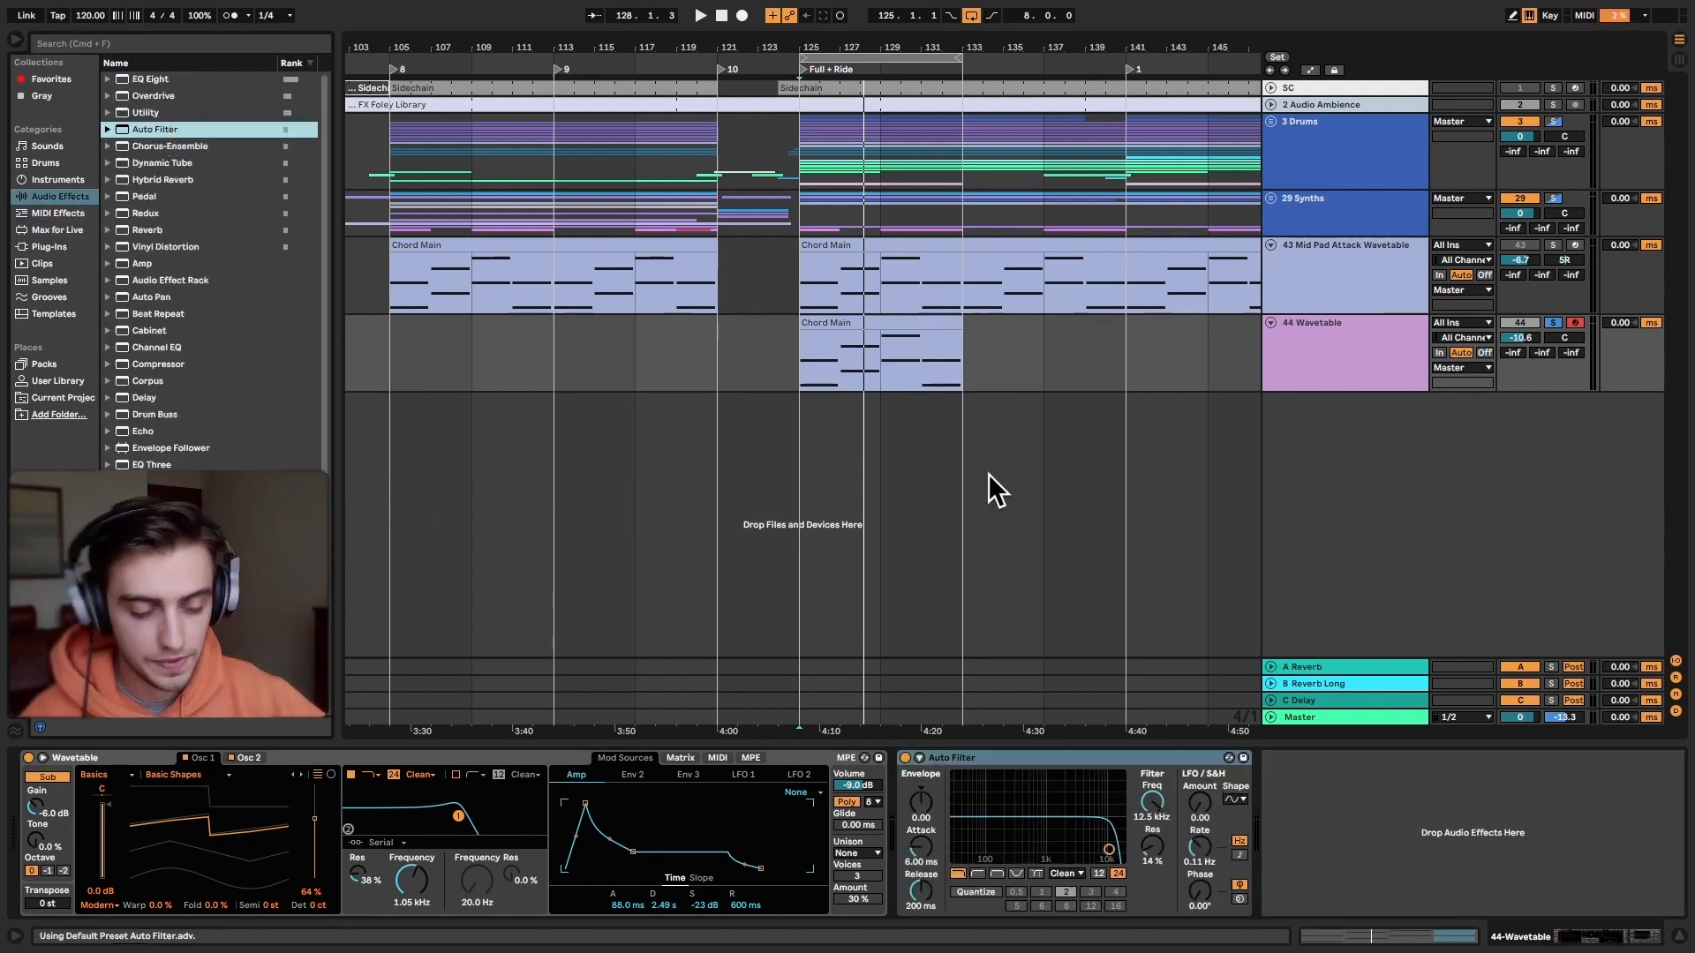
Step: Switch the Auto Filter to high-pass with 0% resonance and a 102 Hz cutoff, and play the chords
click(977, 873)
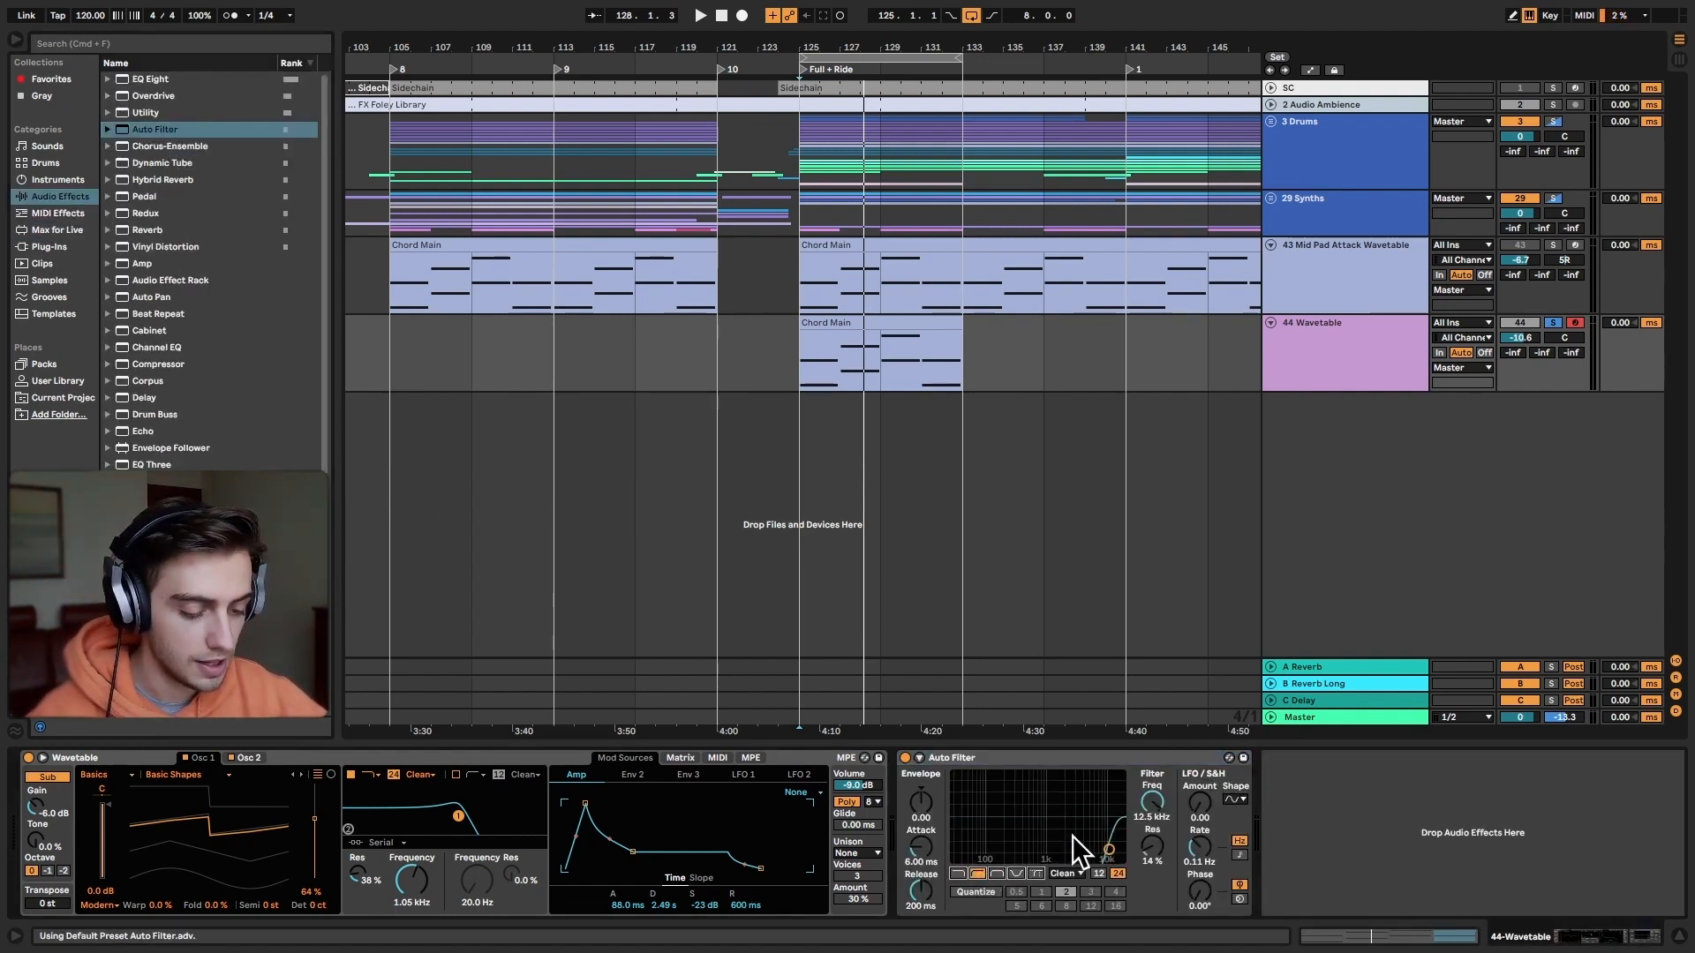
drag(1109, 849, 1027, 847)
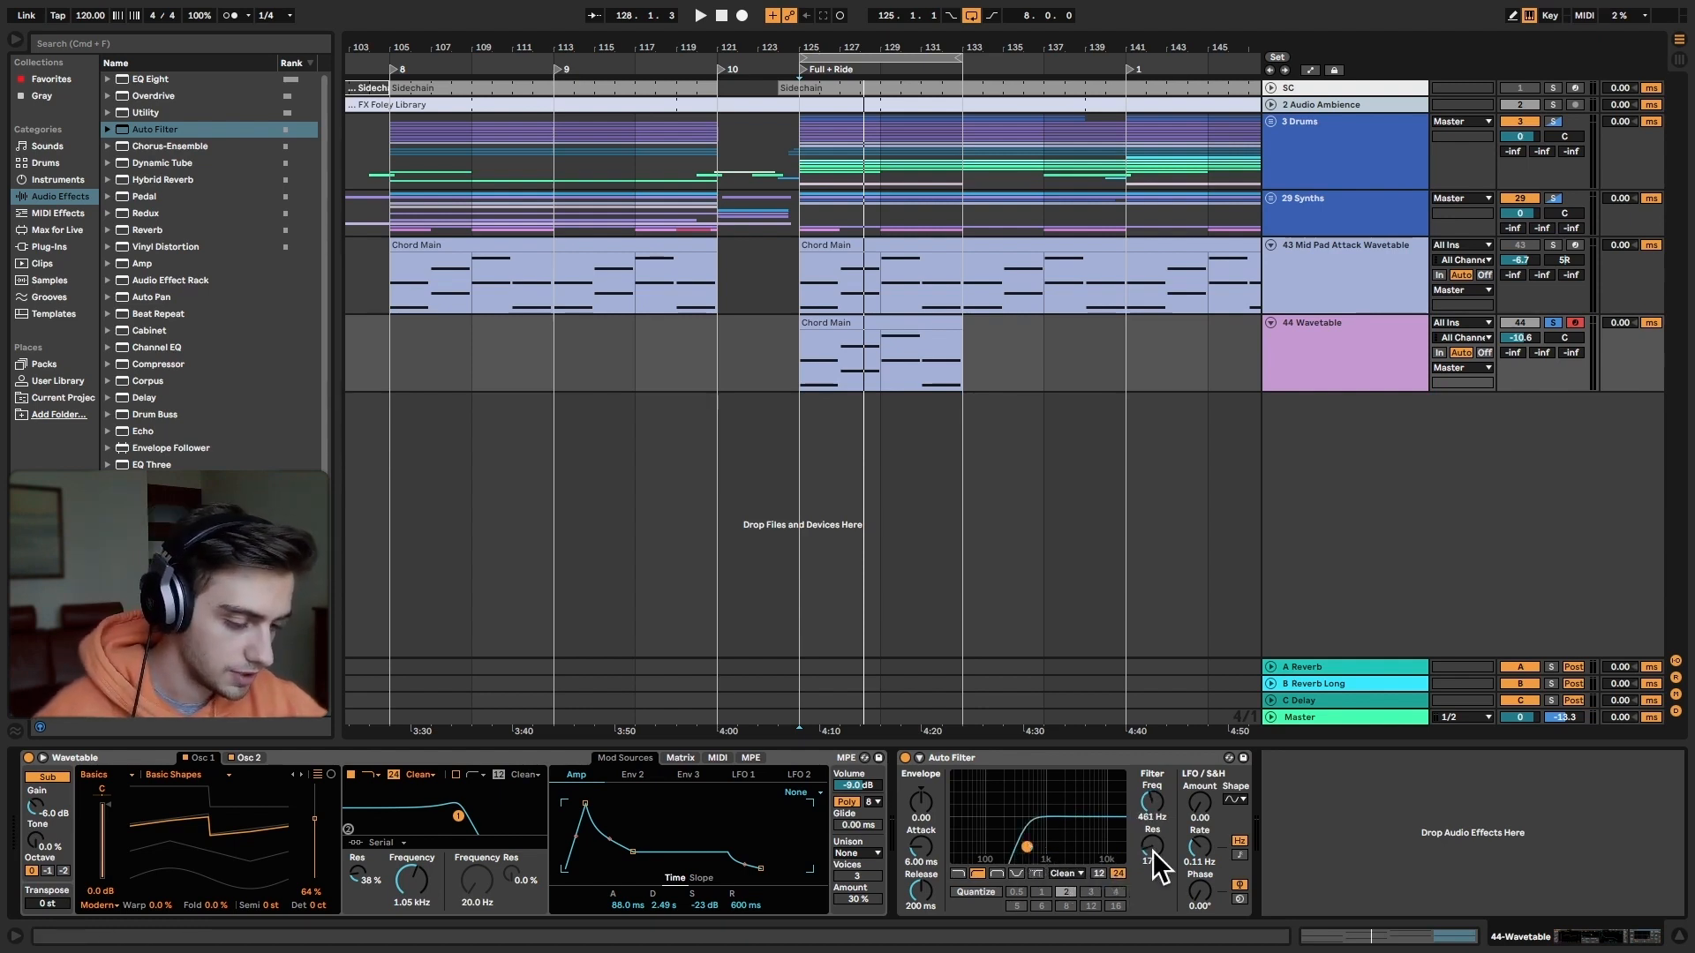
drag(1154, 851, 1145, 869)
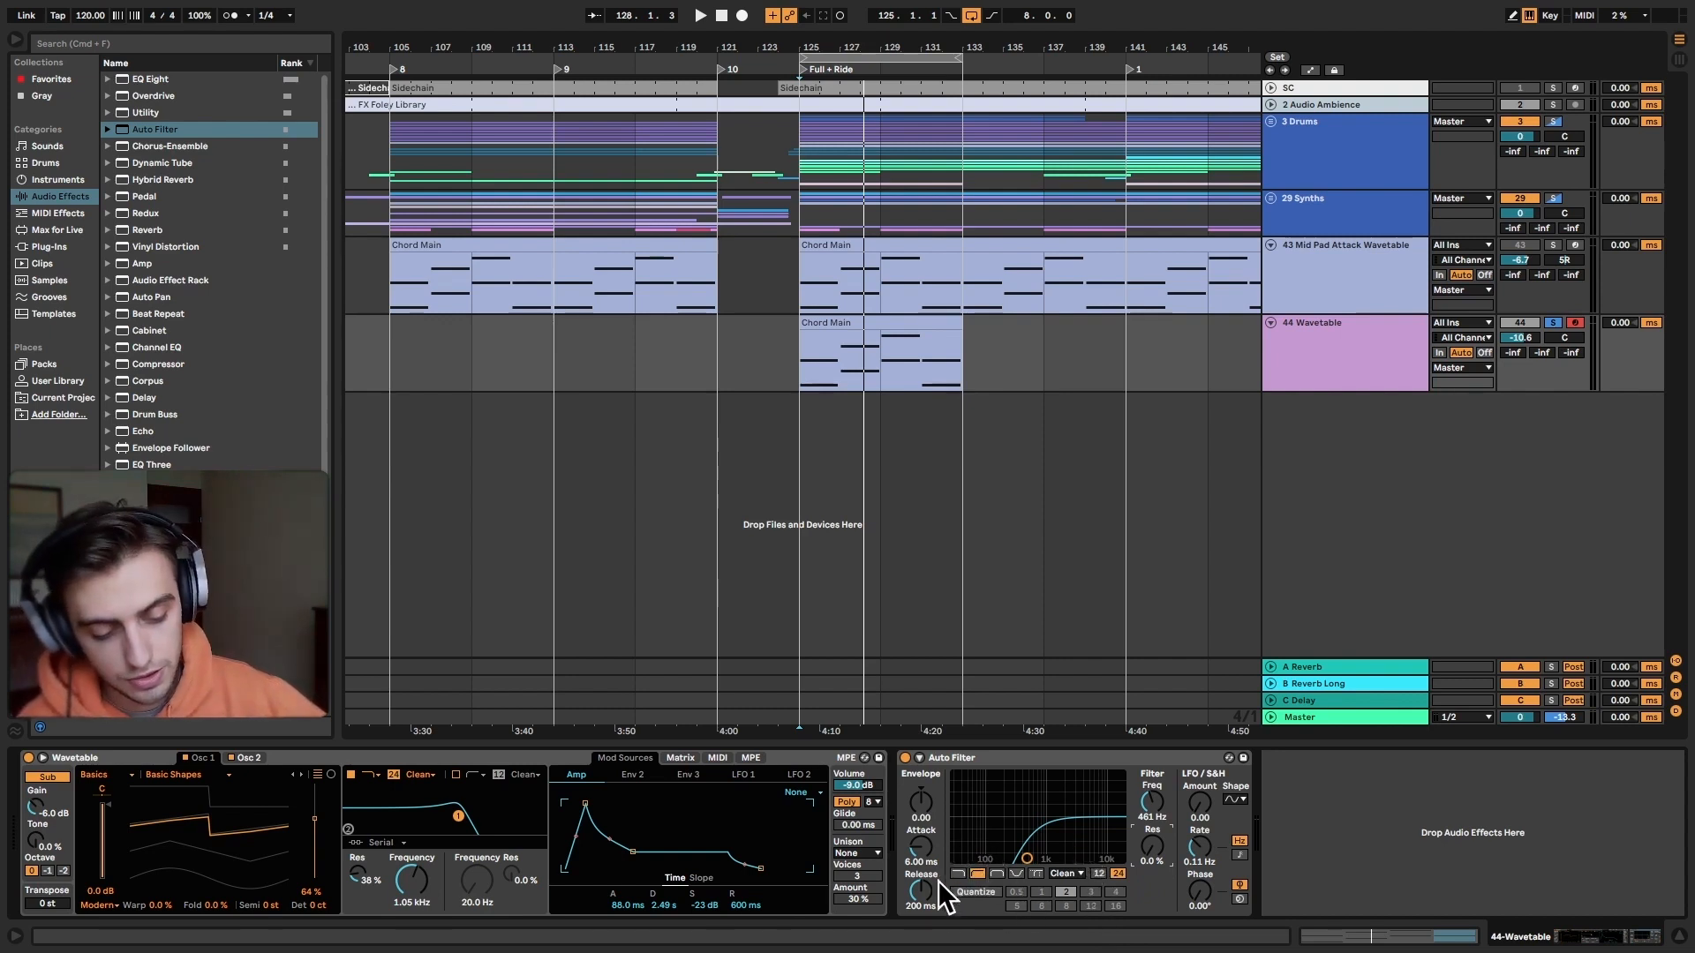
drag(1027, 858, 989, 858)
key(space)
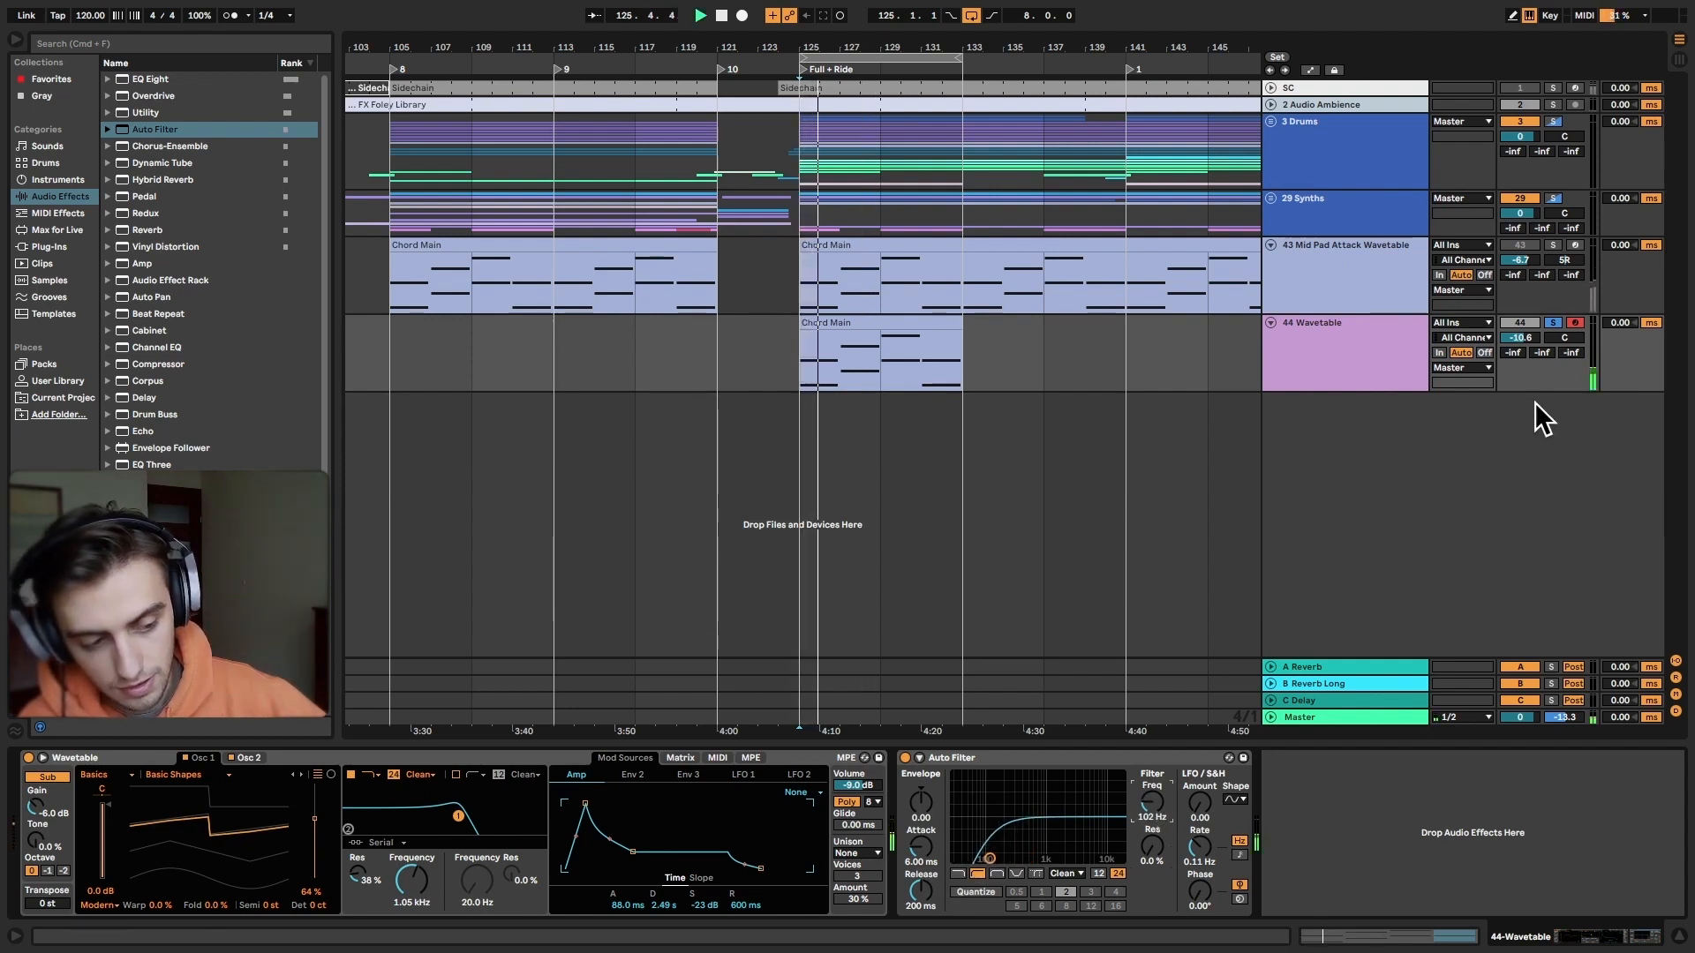
Step: Raise the 44 Wavetable track's volume to -3.0 dB and compare the chords with the Auto Filter bypassed and active
drag(1520, 343, 1520, 303)
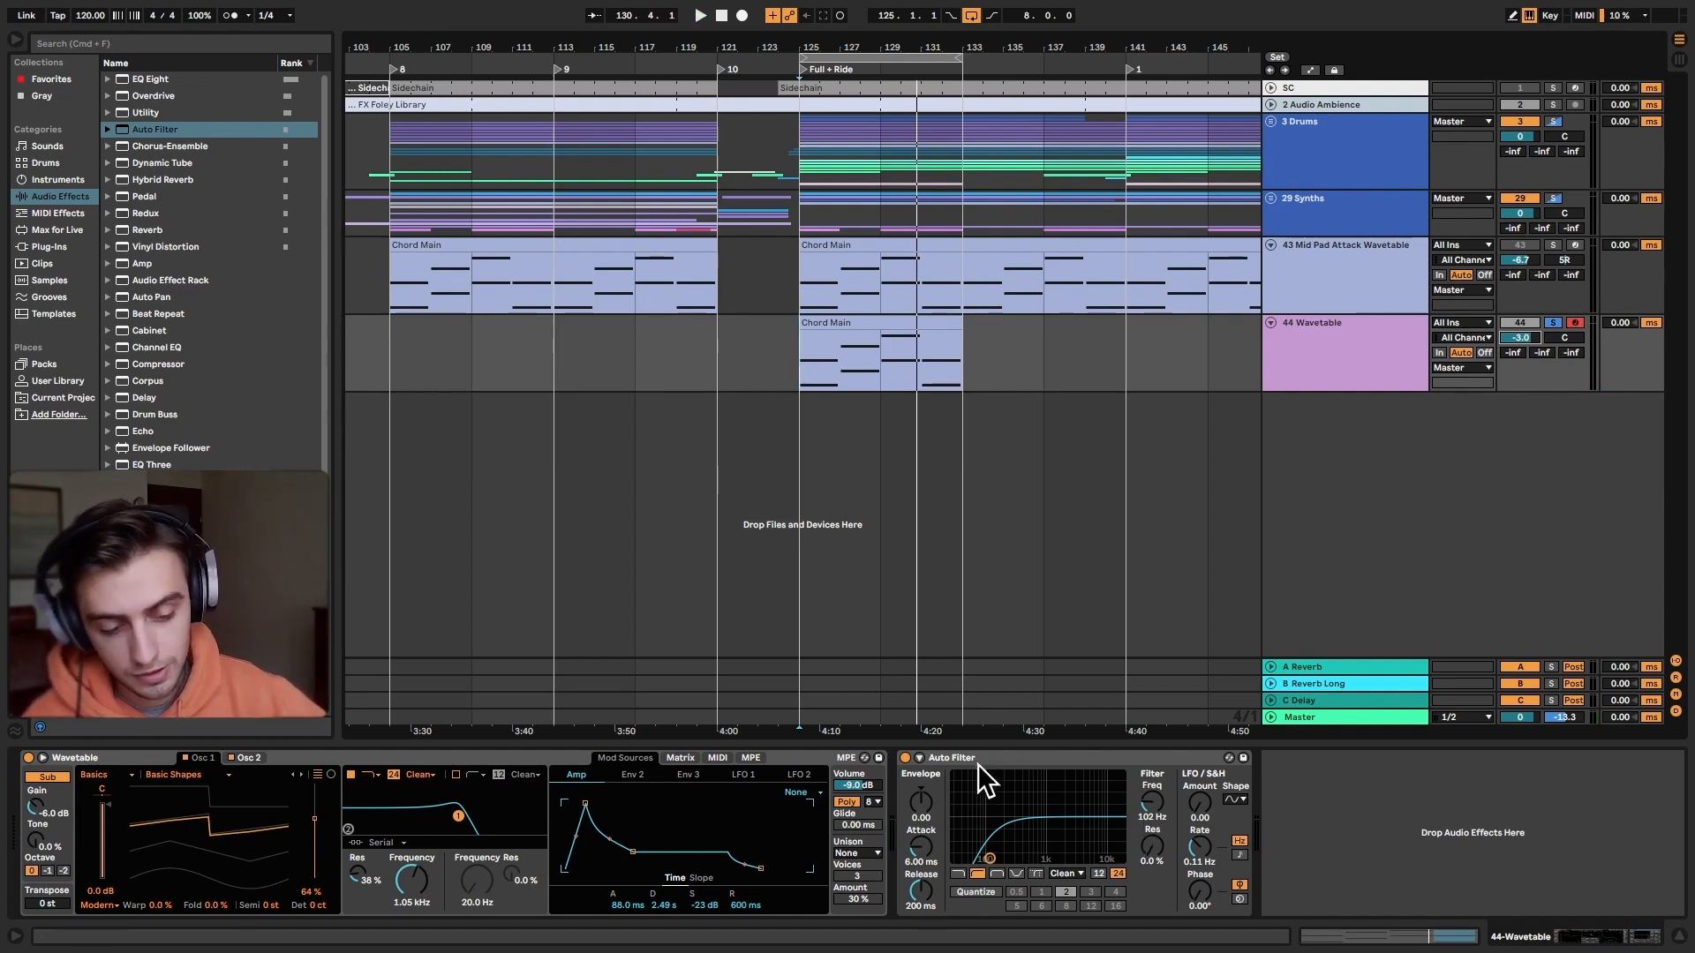
key(space)
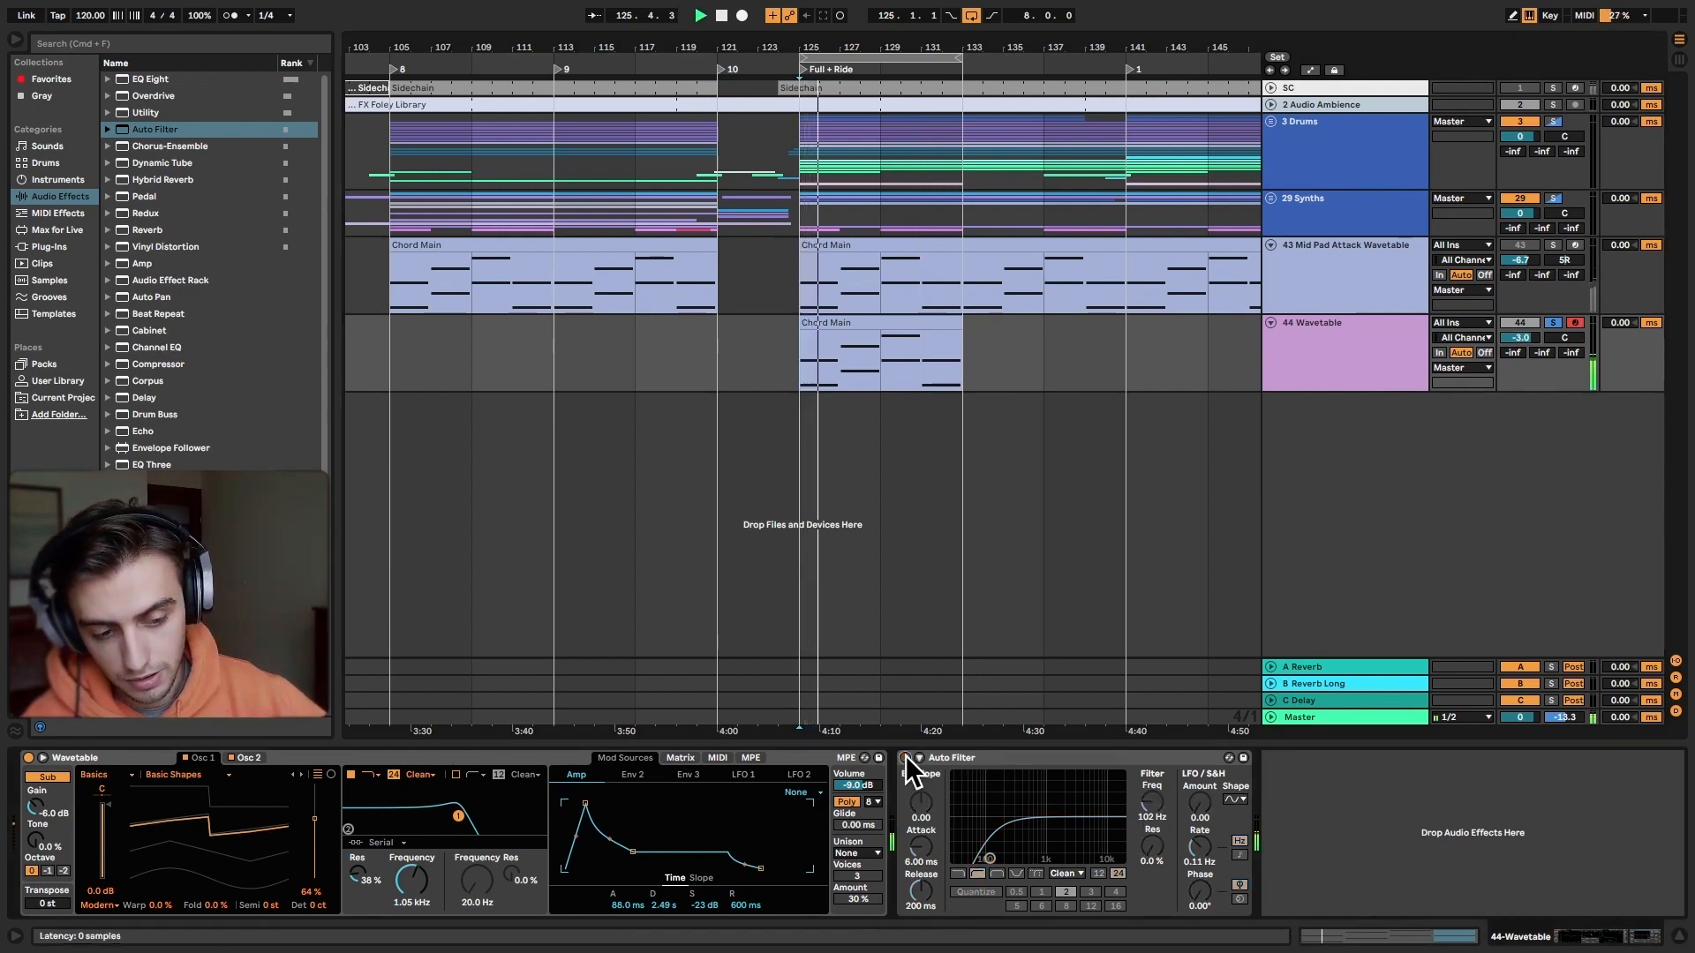
click(907, 758)
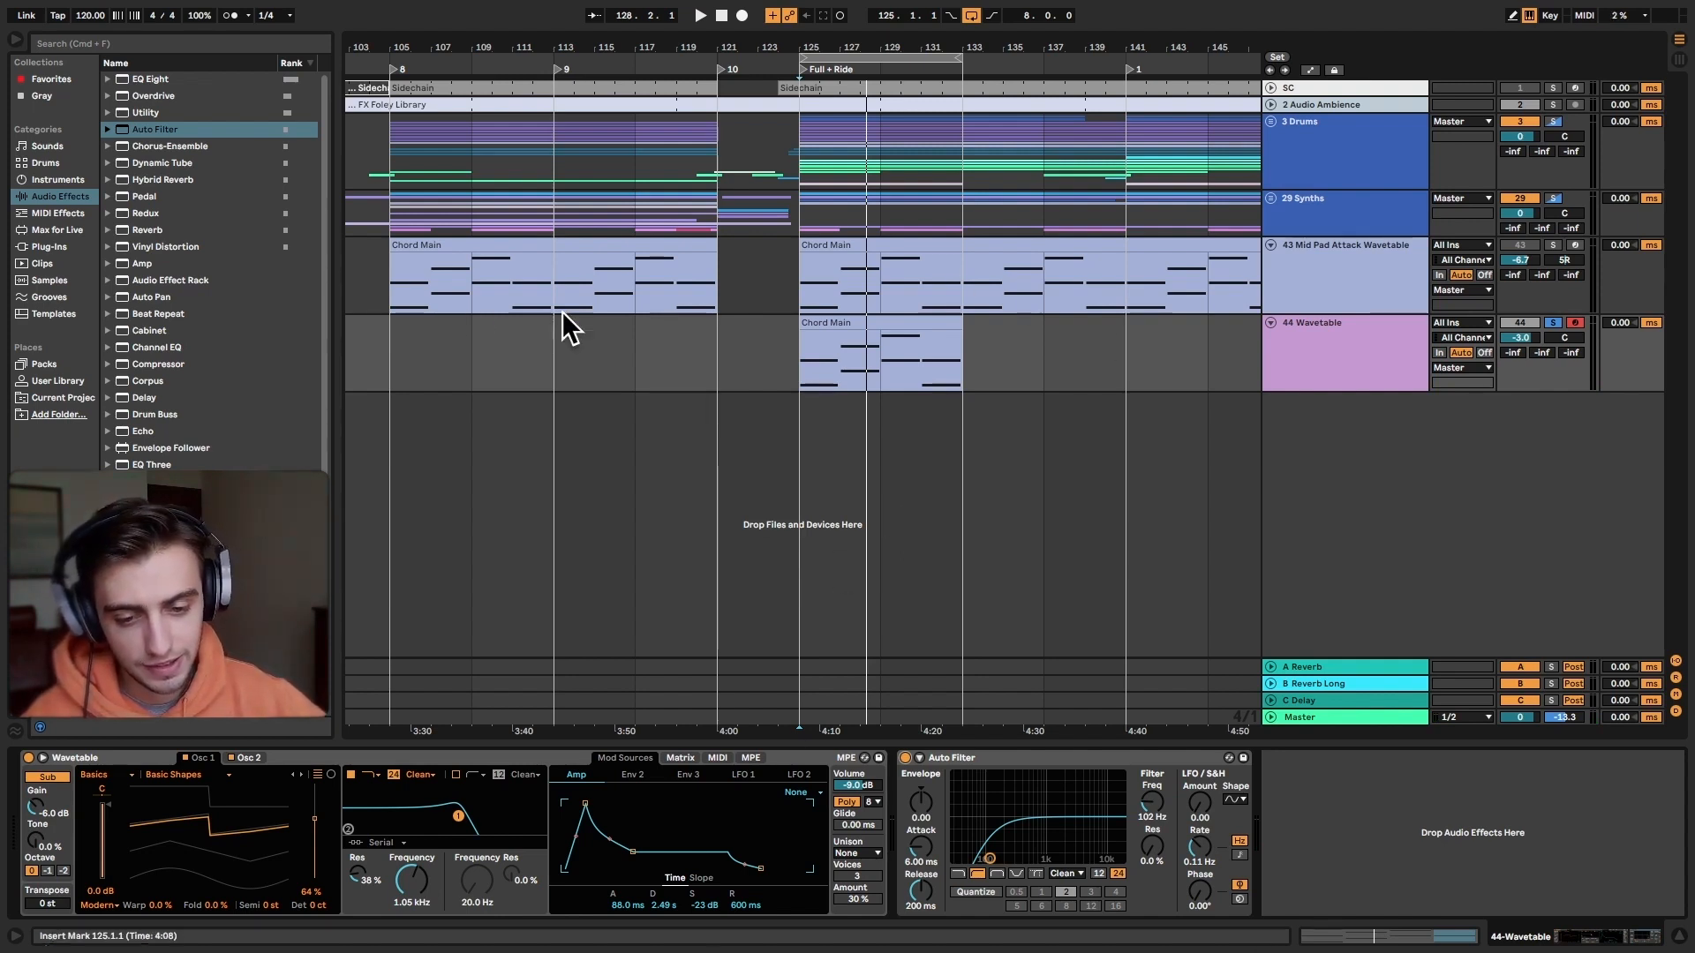
Step: Add a Reverb after the Auto Filter, set its dry/wet to 32%, and audition the chords
click(156, 228)
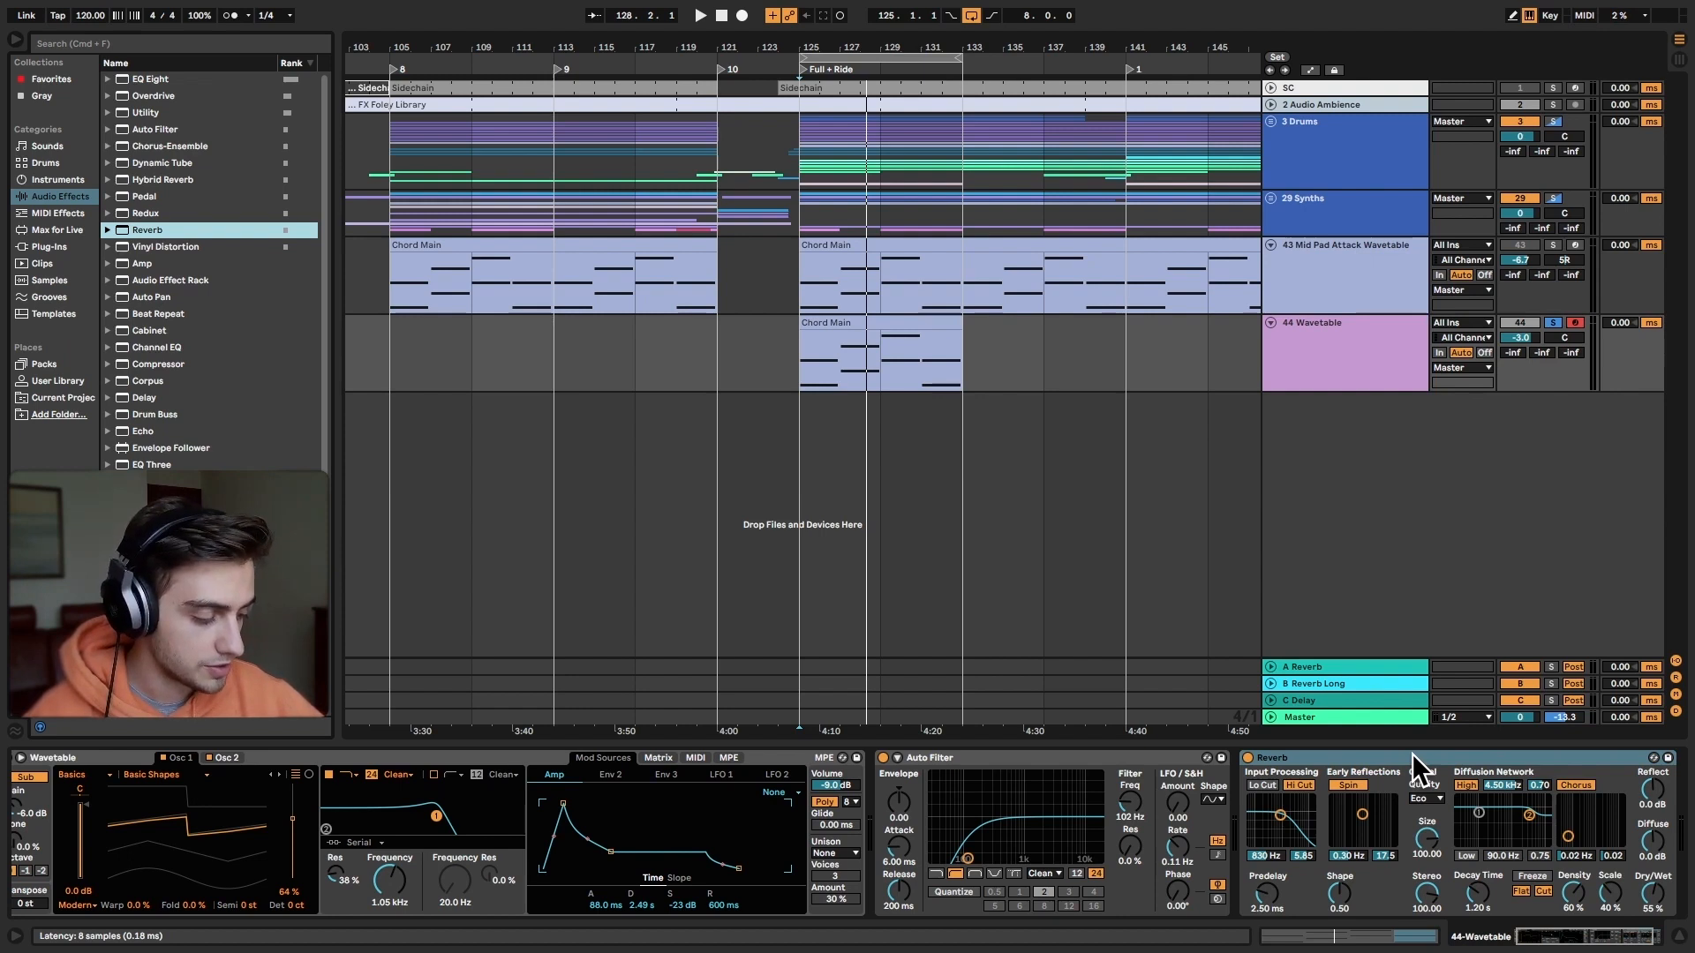
drag(1651, 894, 1652, 899)
key(space)
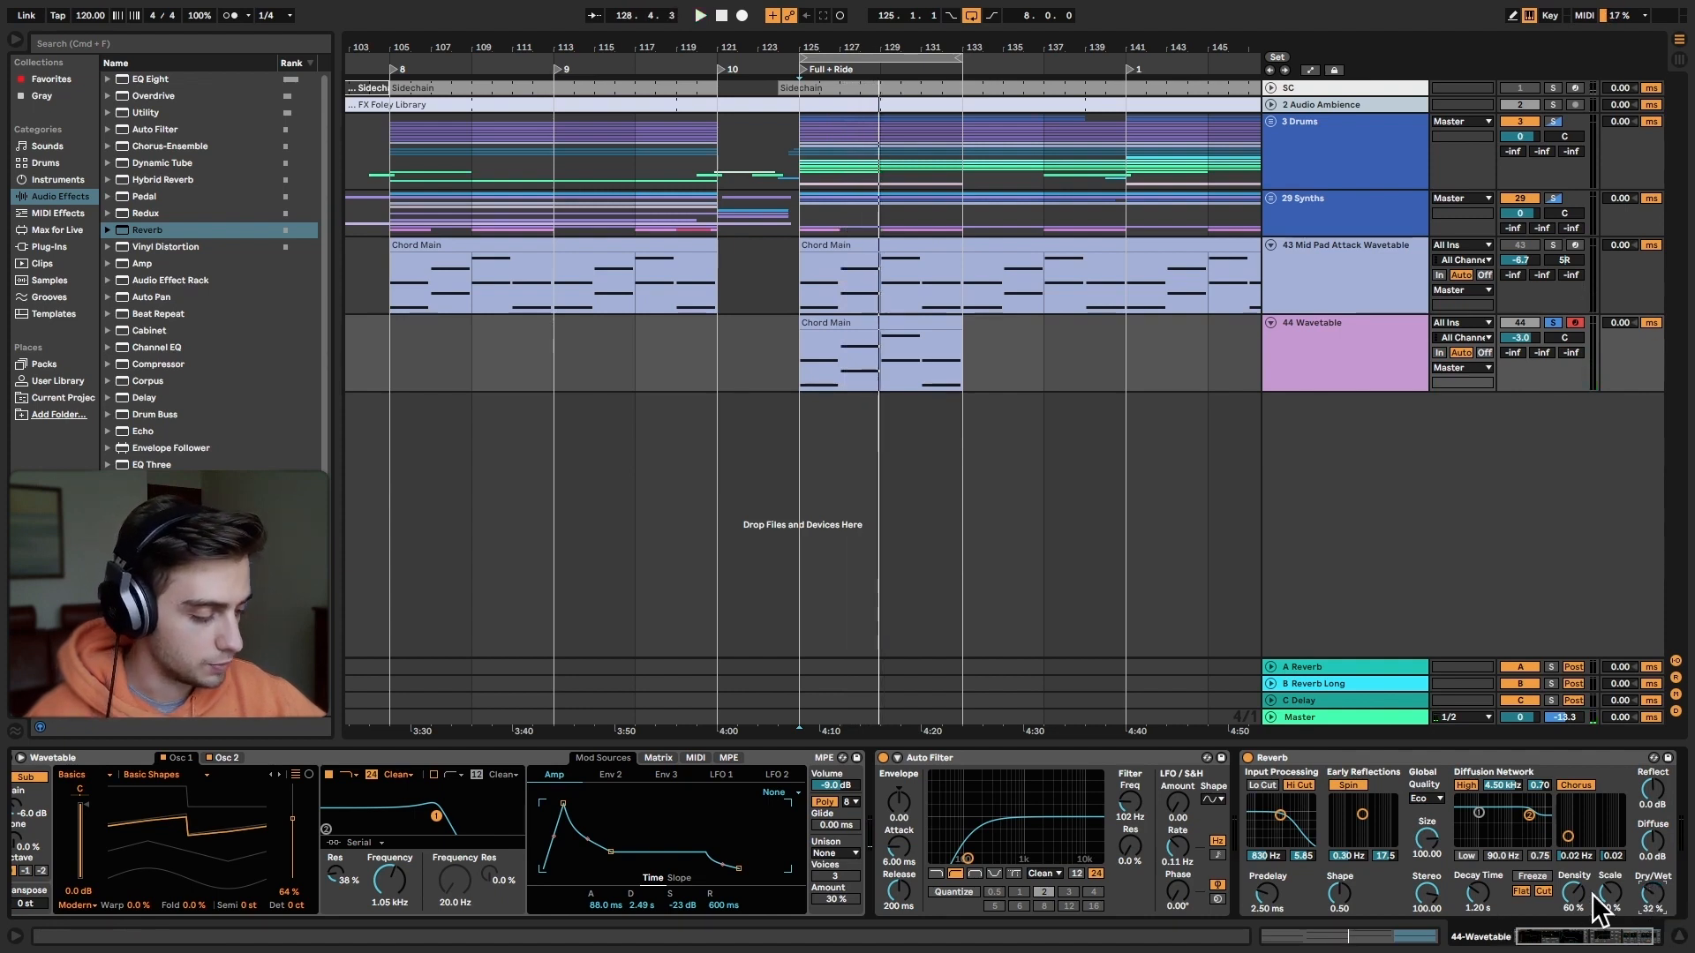
Step: Turn off the Reverb's input Hi Cut, set its decay time to 1.47 s, and play the chords
click(1301, 782)
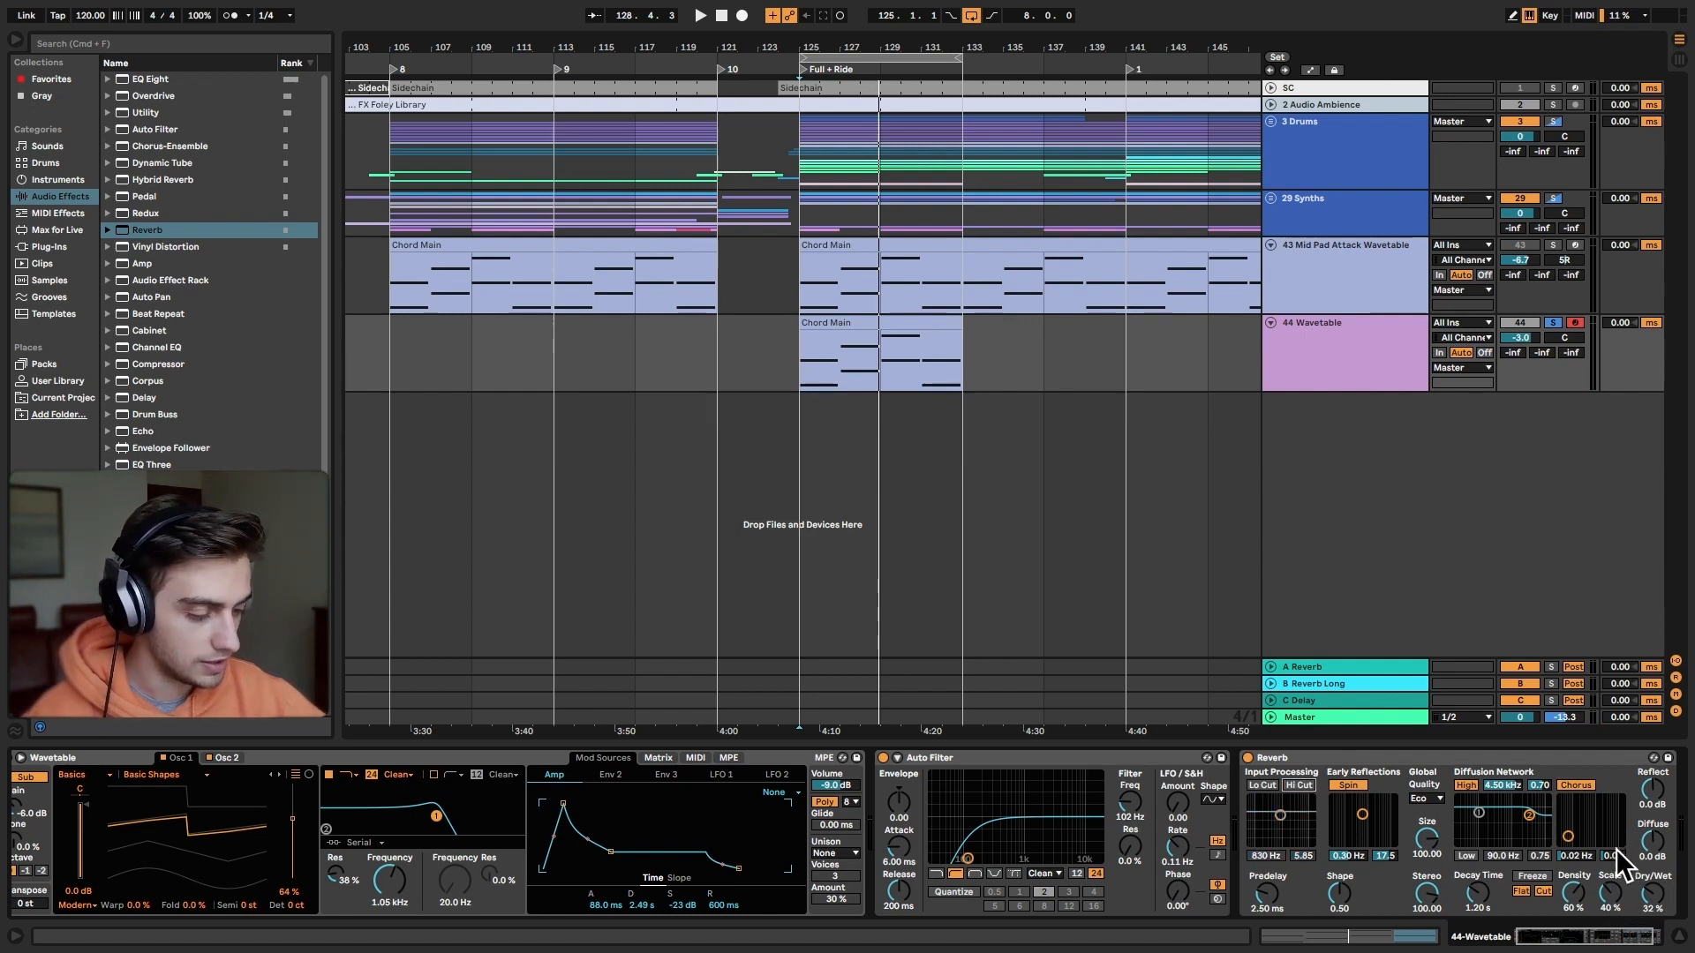
drag(1480, 893, 1480, 873)
key(space)
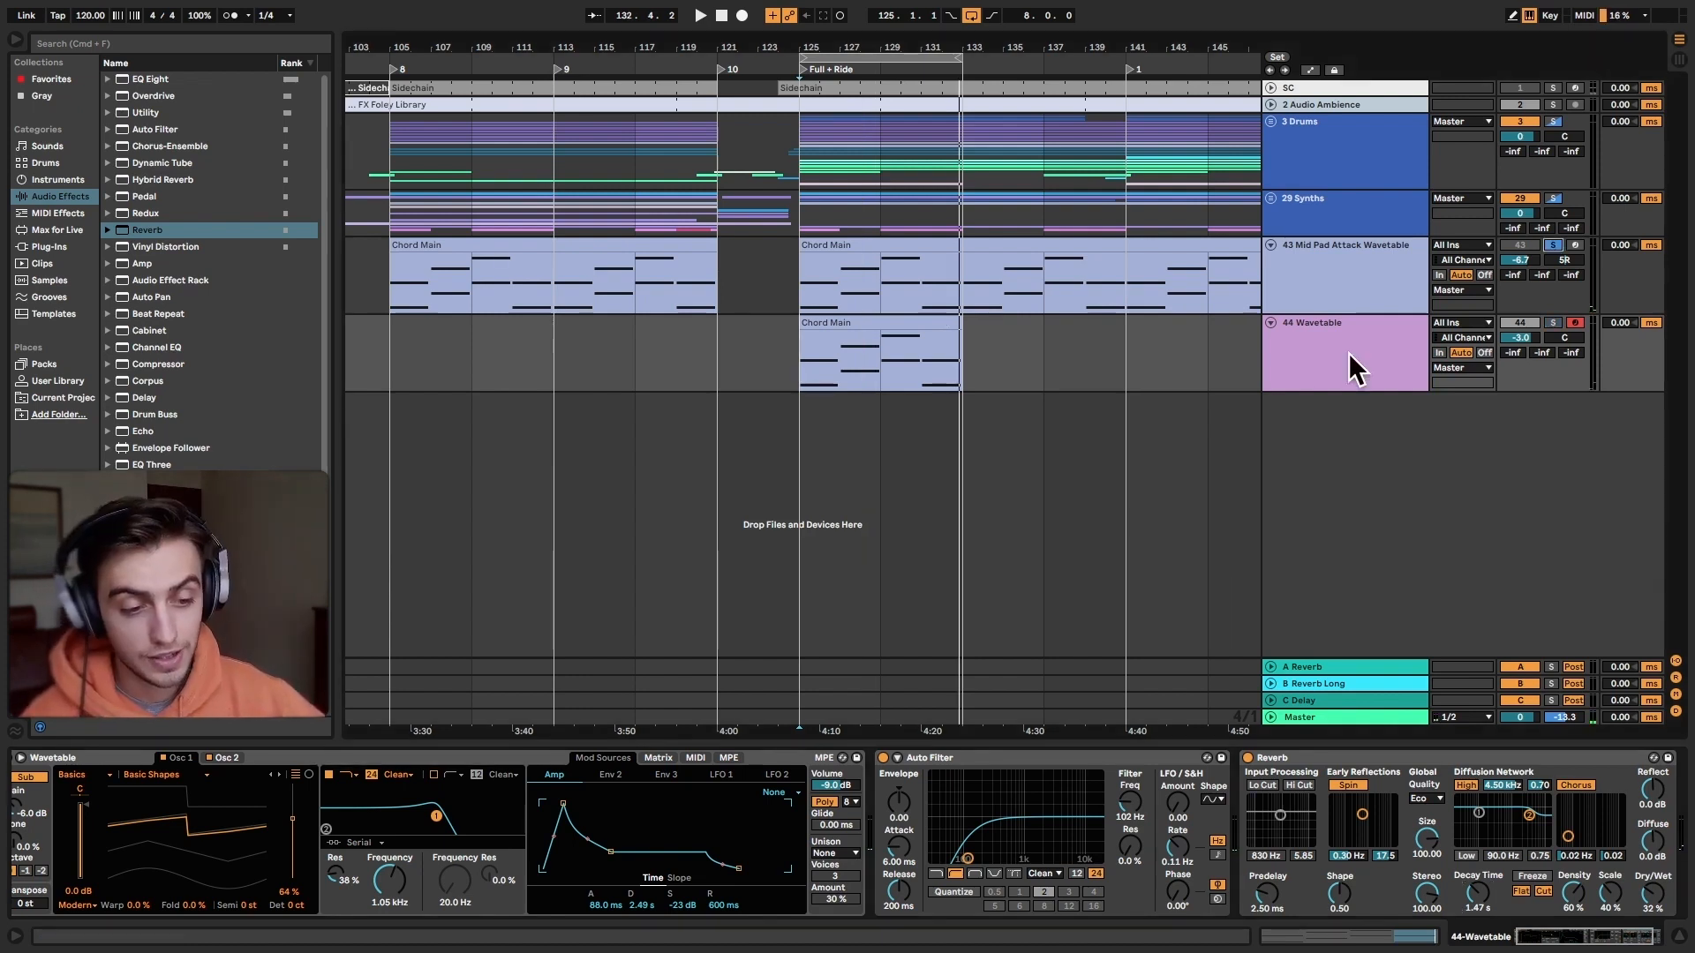
Step: Copy the sidechain Compressor from the 43 Mid Pad Attack Wavetable track to the end of the 44 Wavetable device chain
click(1353, 305)
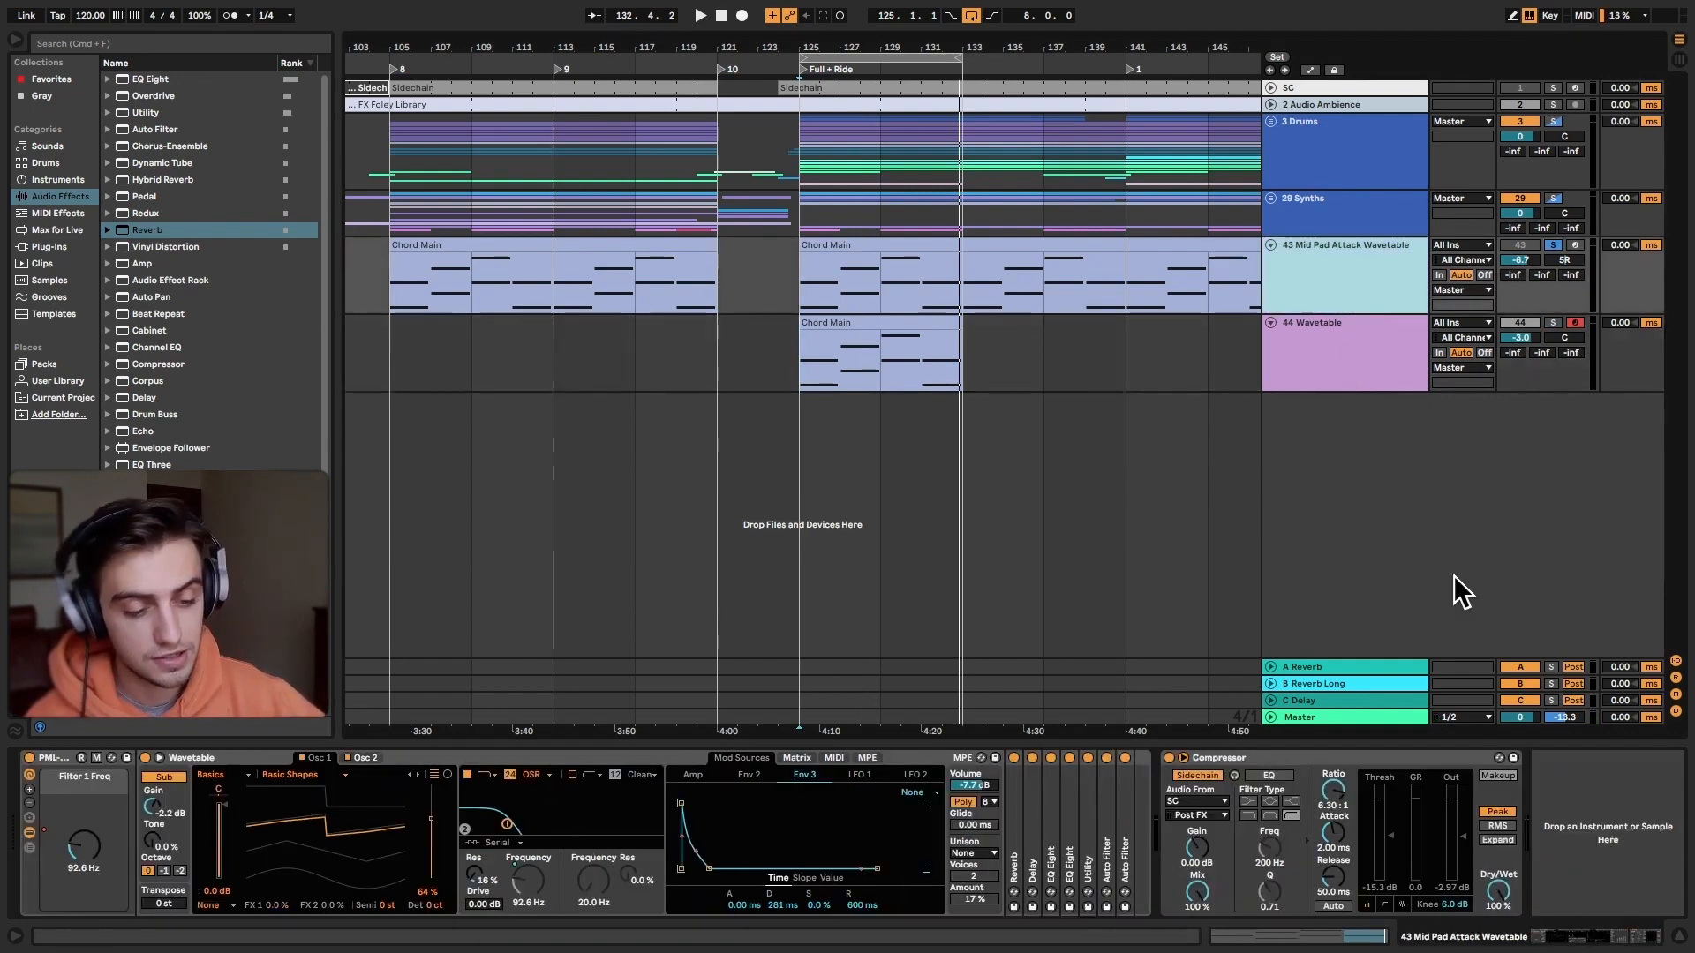
click(1474, 749)
click(1407, 364)
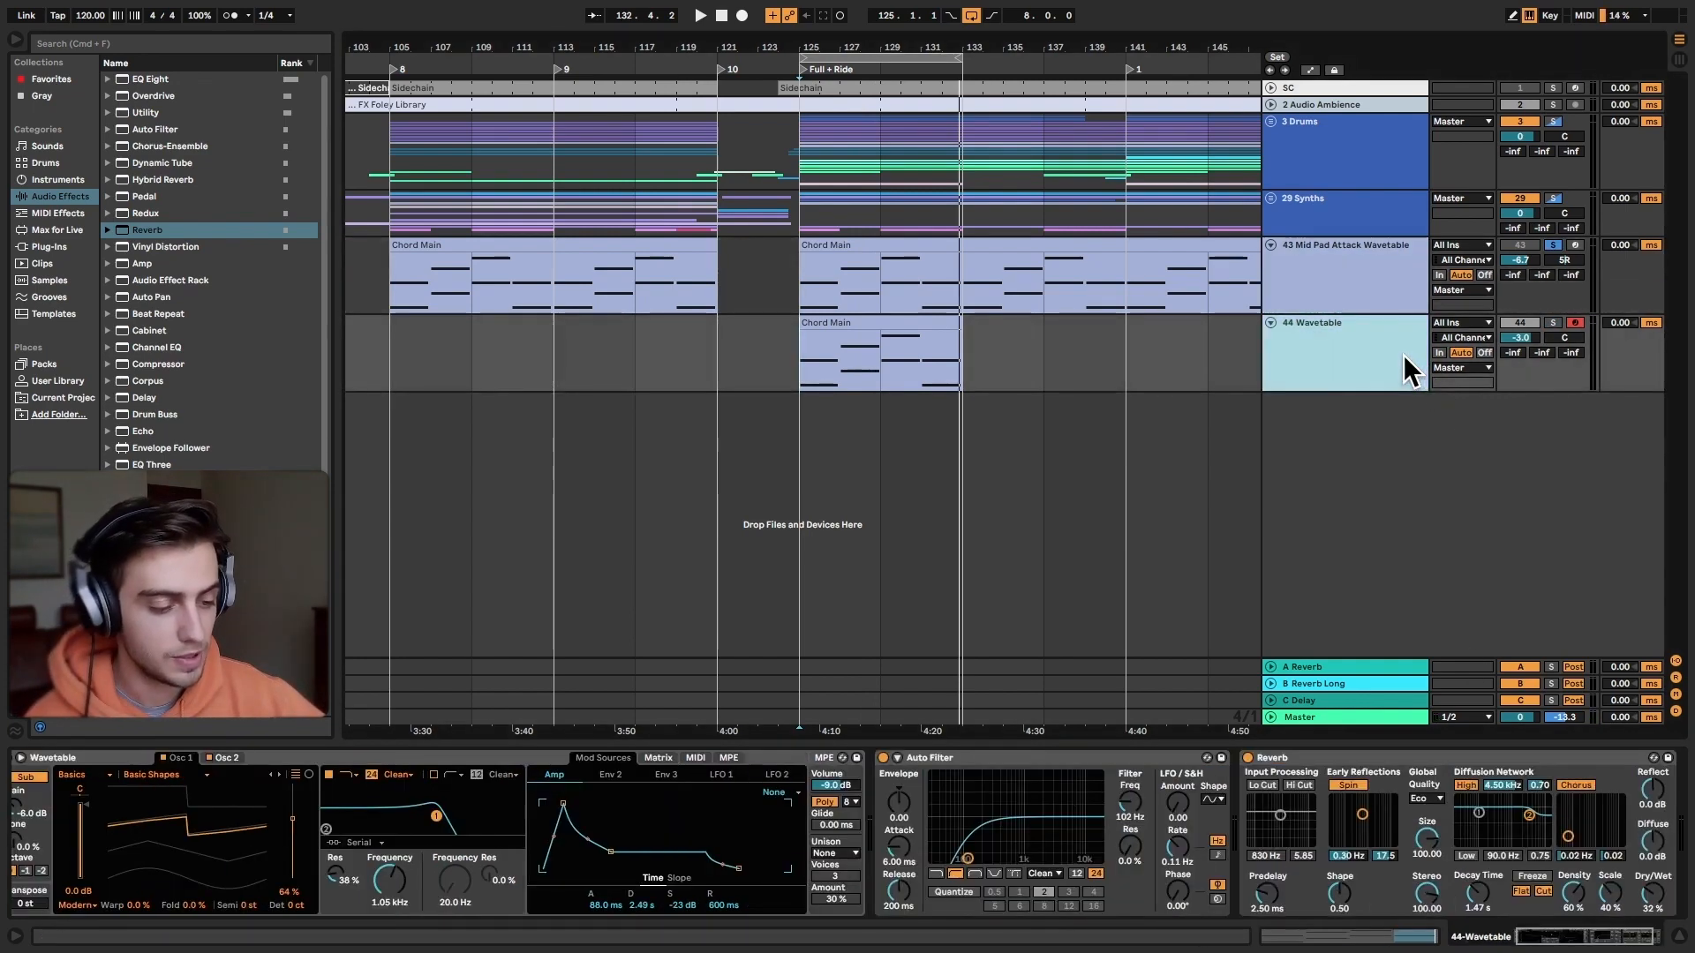
scroll(1610, 821, right, 2)
scroll(1633, 789, right, 1)
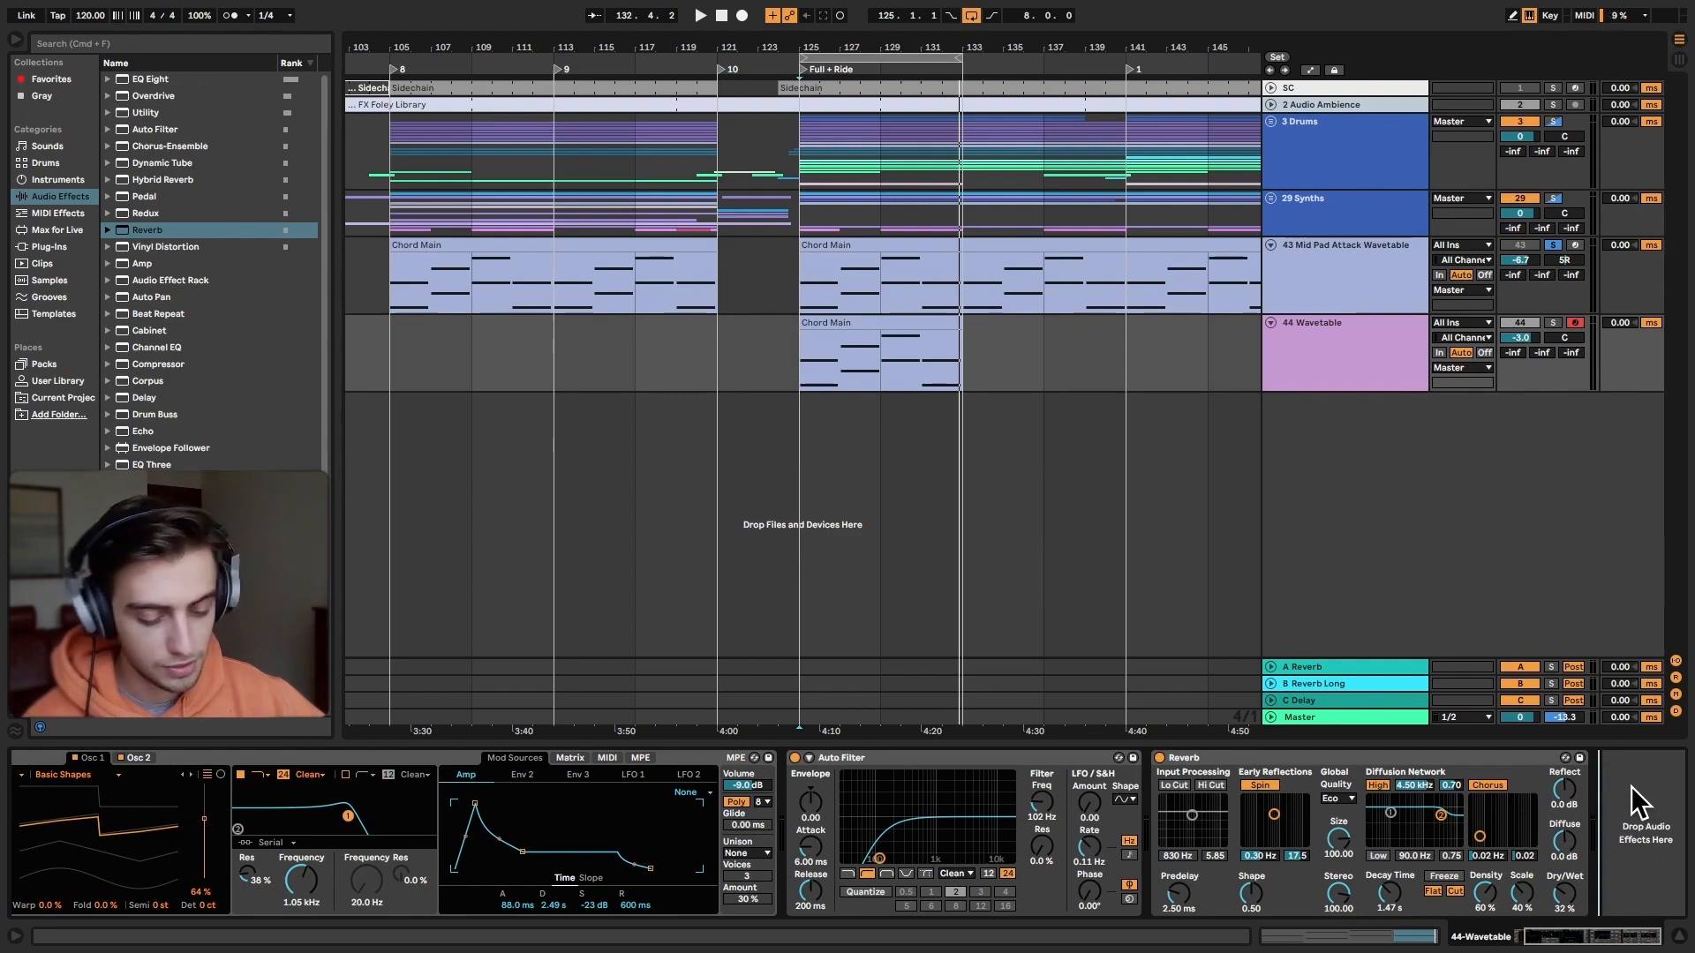
key(super+v)
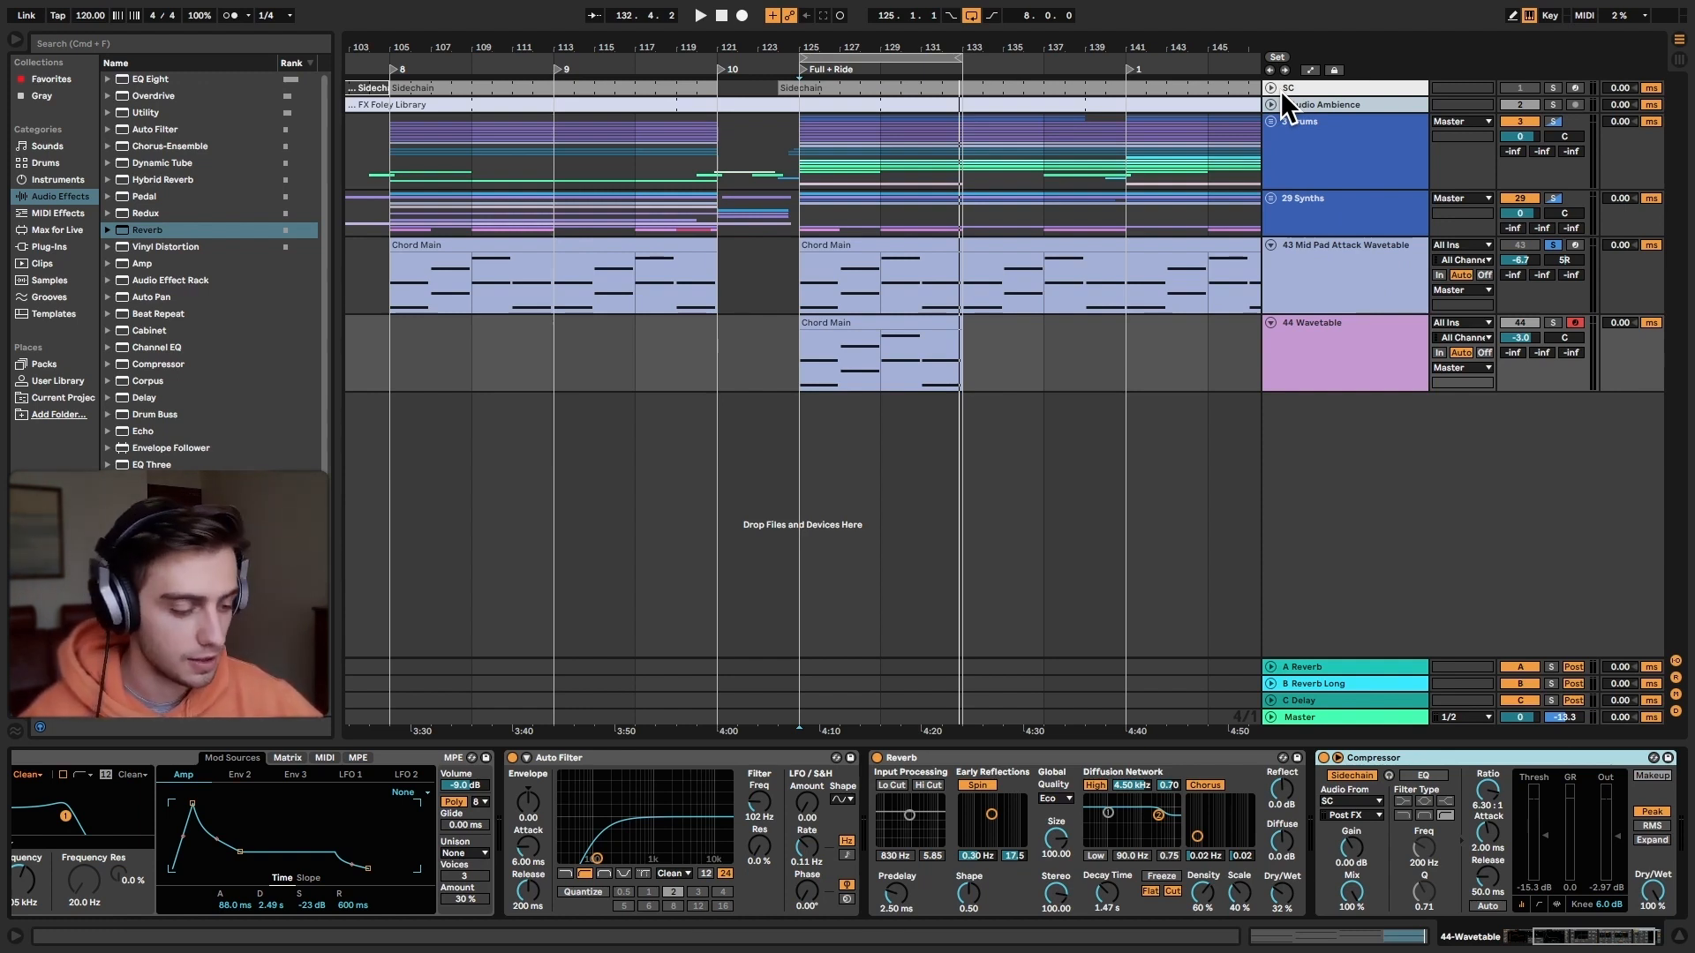
Step: Compare the 44 Wavetable and 43 Mid Pad Attack tracks in solo during playback, raising the 44 track's volume to -2.6 dB
click(1554, 322)
key(space)
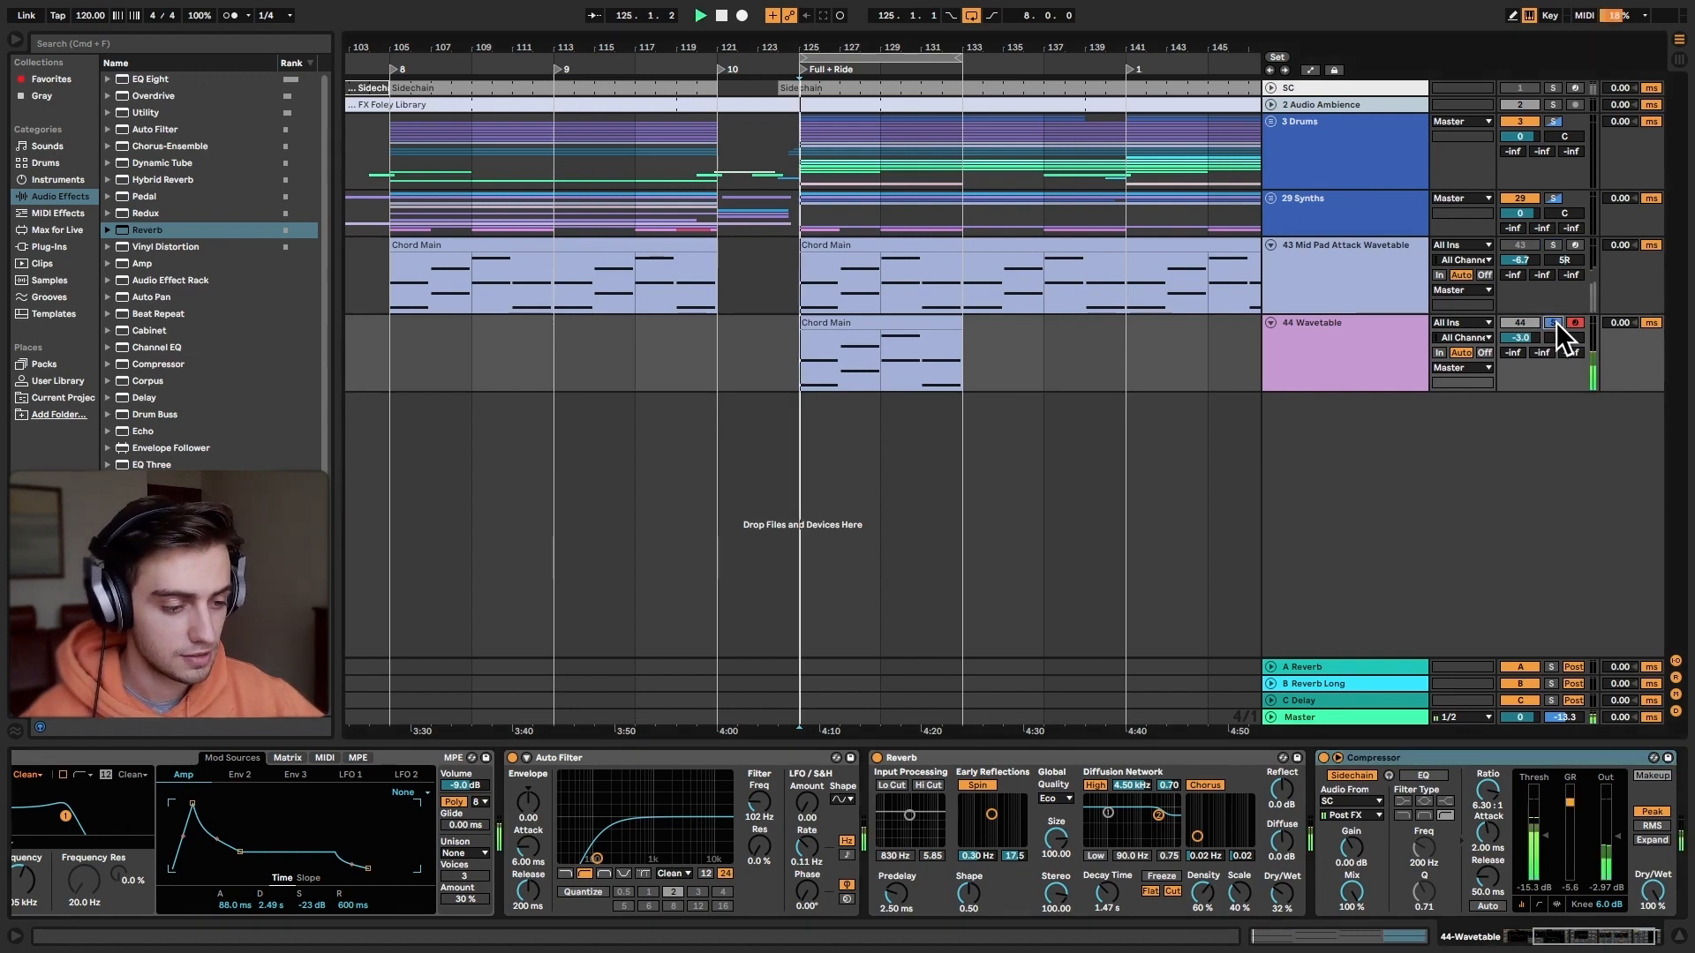
click(1555, 245)
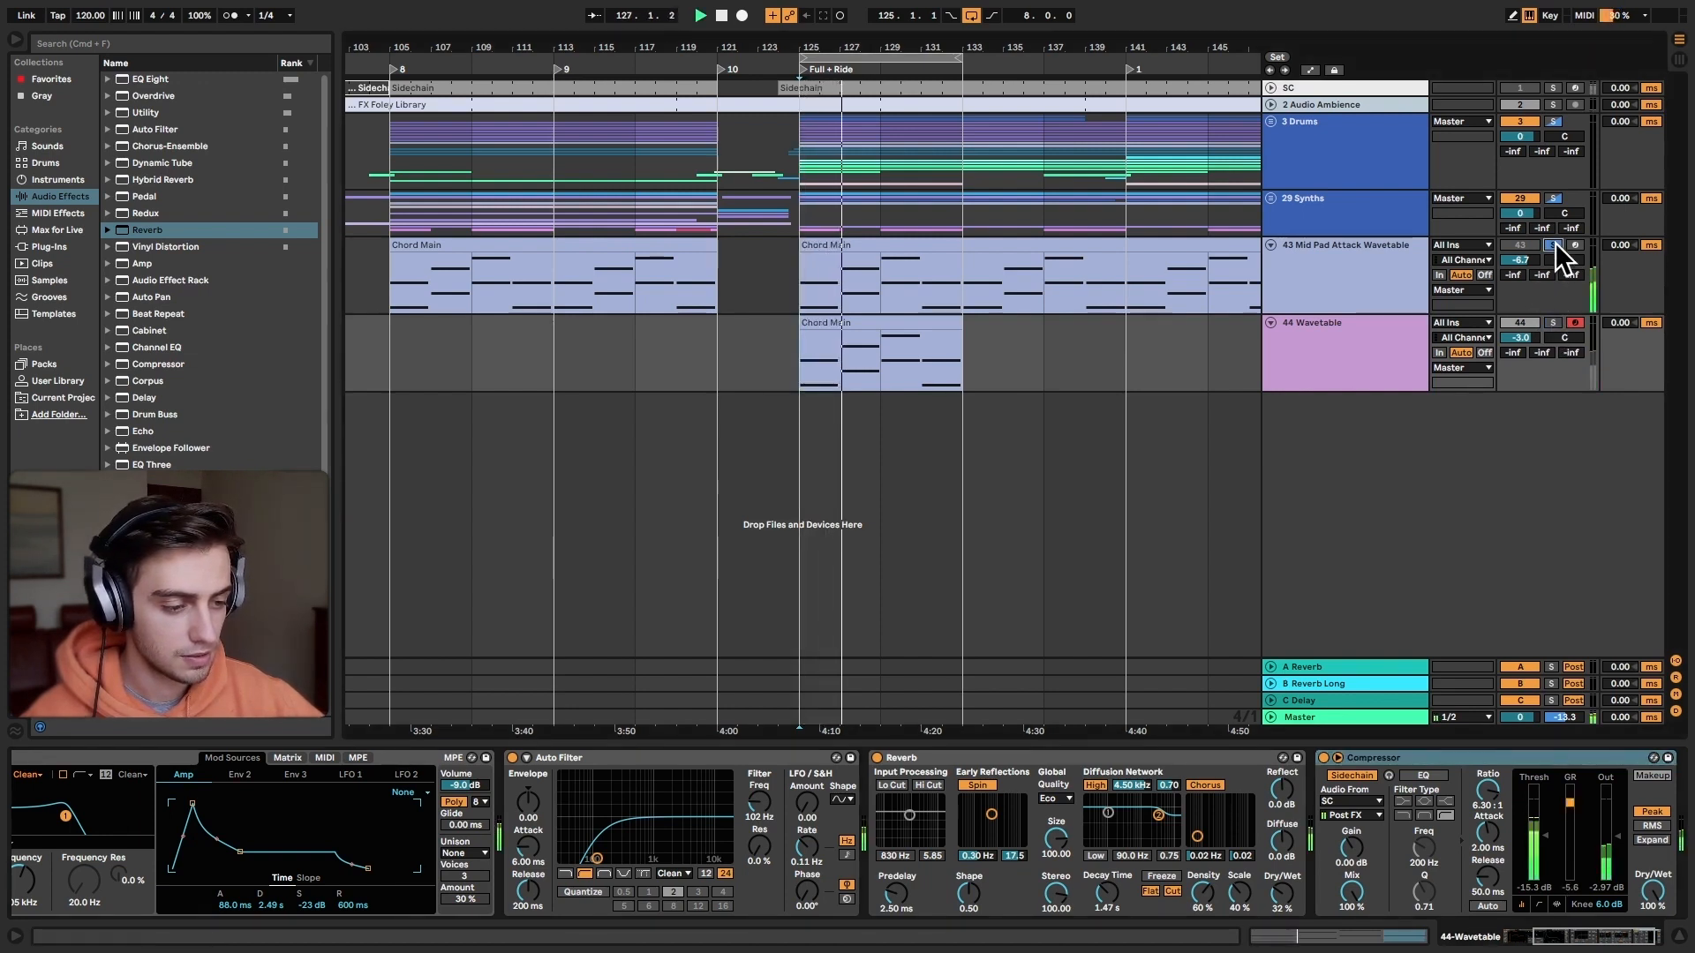
click(1553, 324)
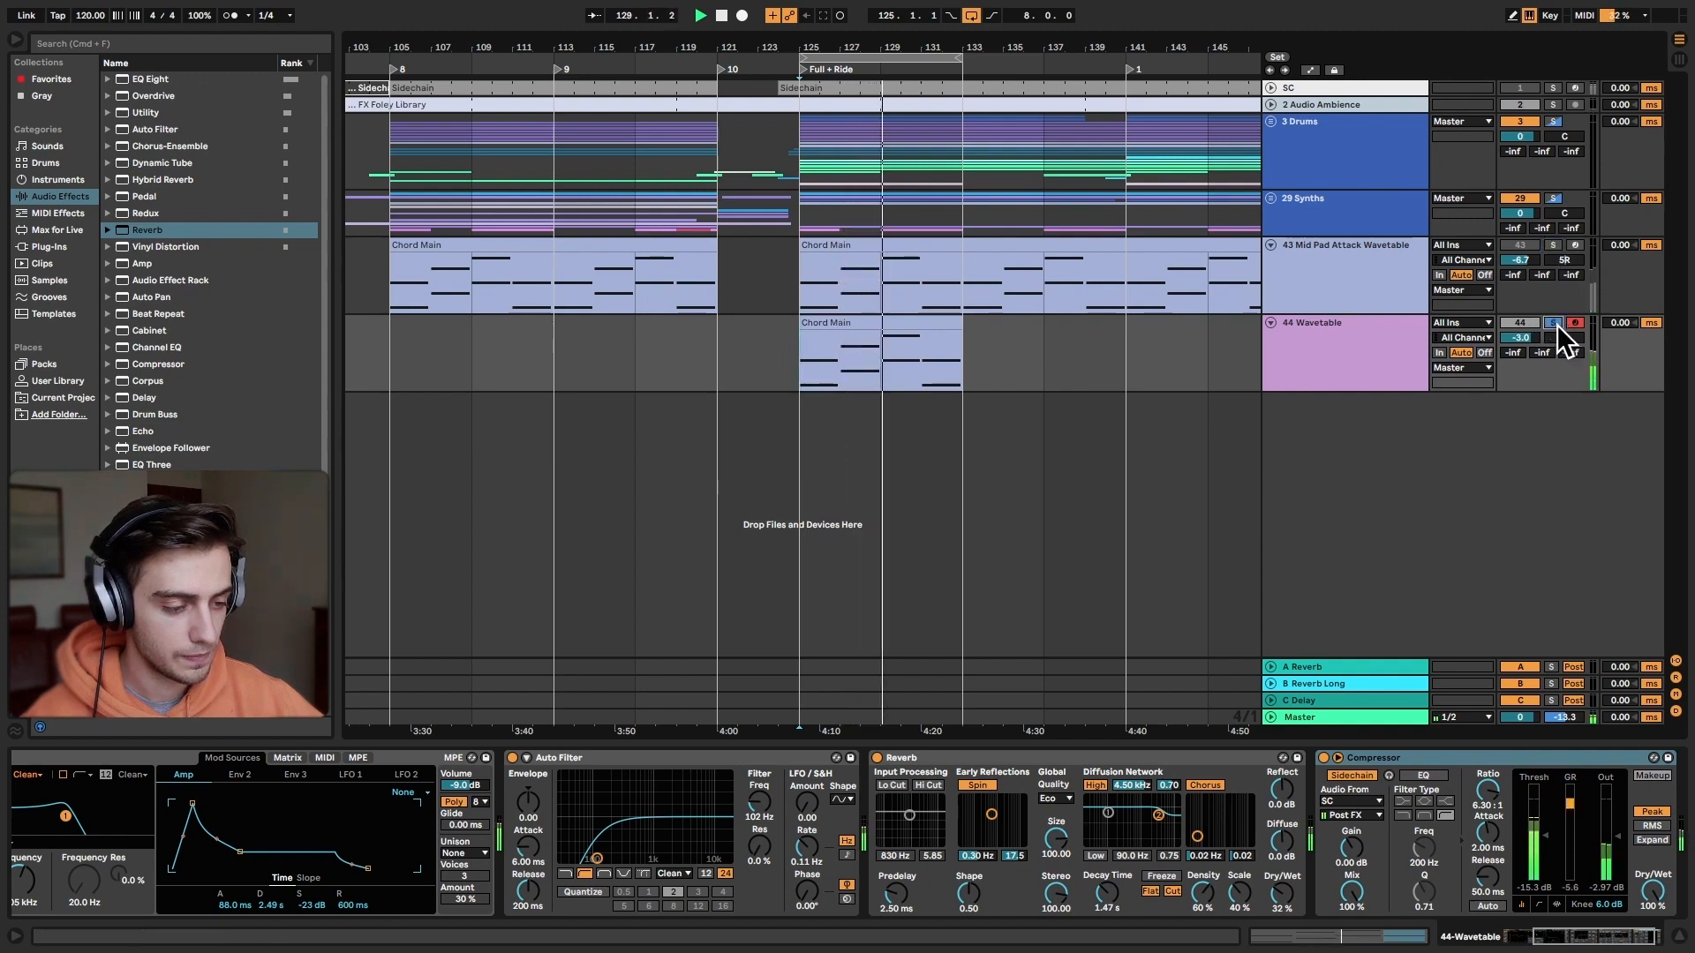
drag(1519, 339, 1534, 327)
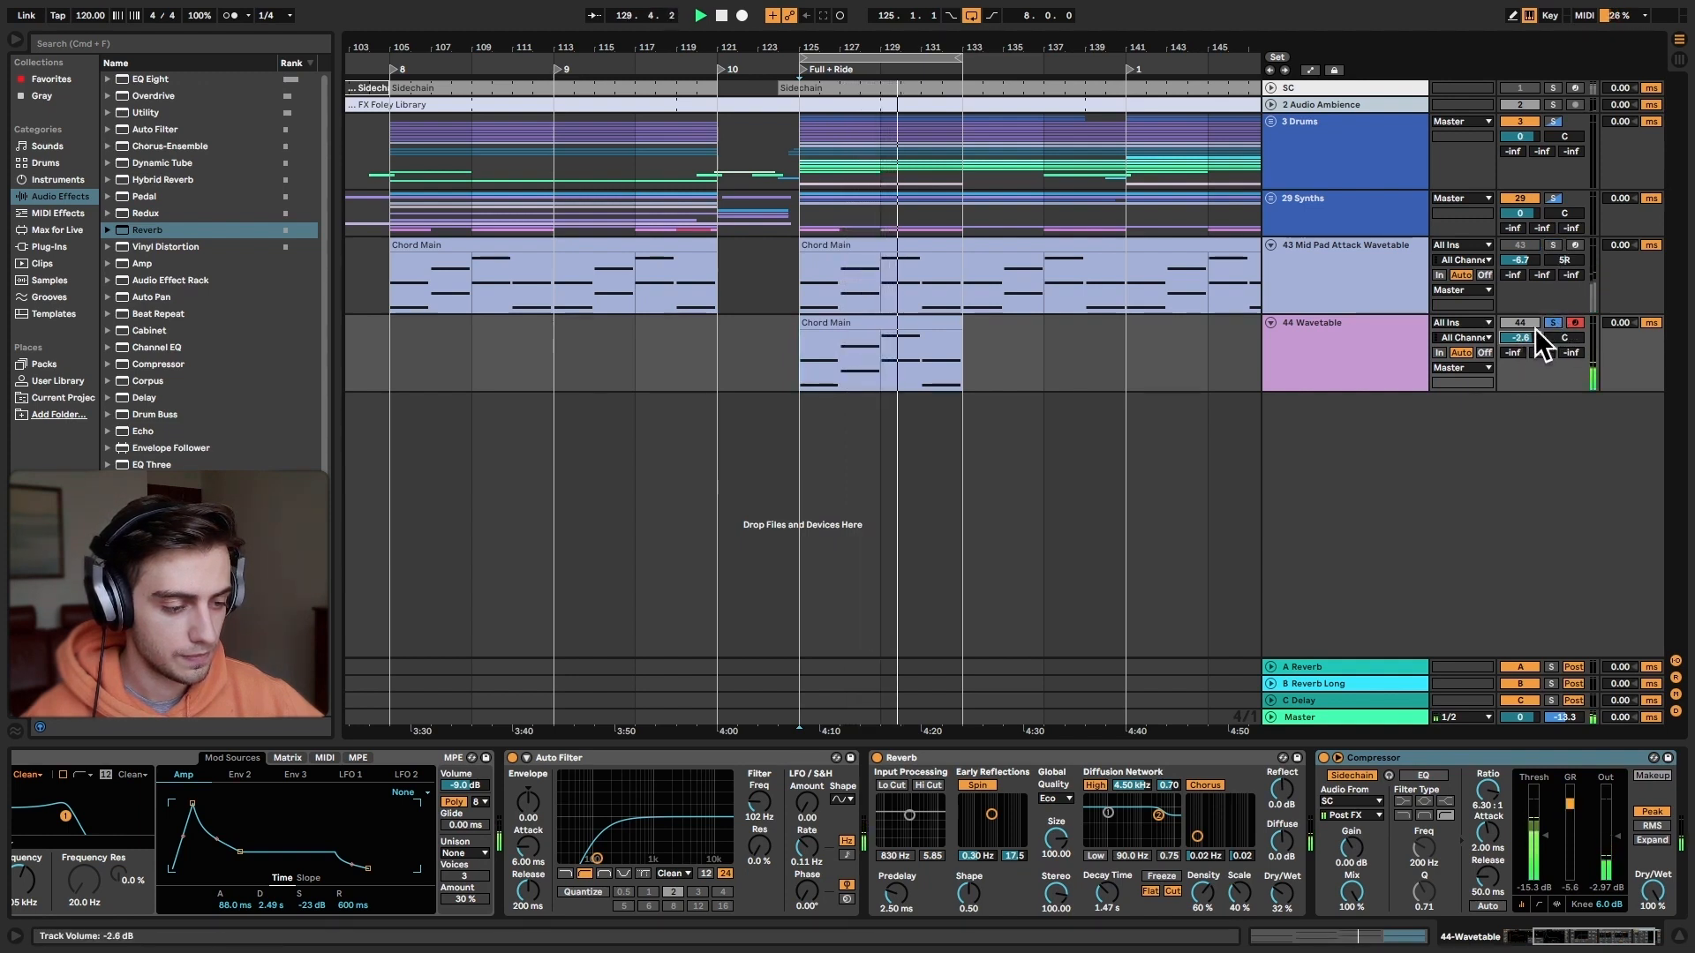
click(1553, 244)
Step: Expand the Wavetable on the 43 Mid Pad Attack track and unfold its two EQ Eights and Auto Filter to examine their settings
click(938, 244)
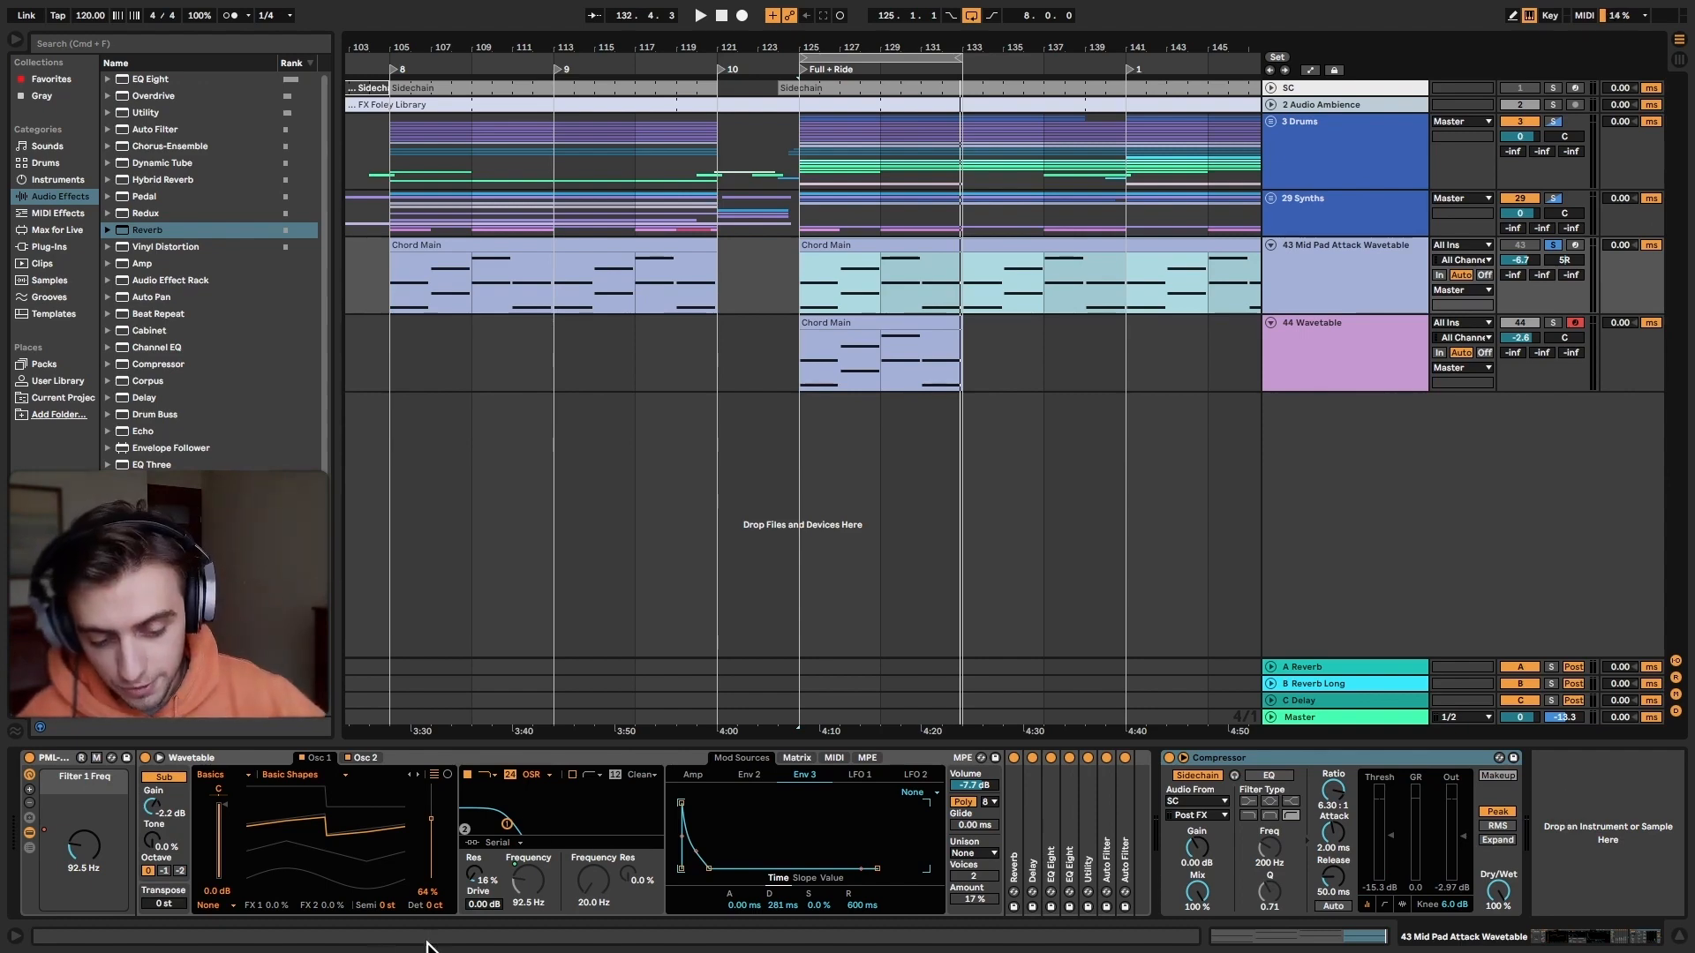
click(160, 758)
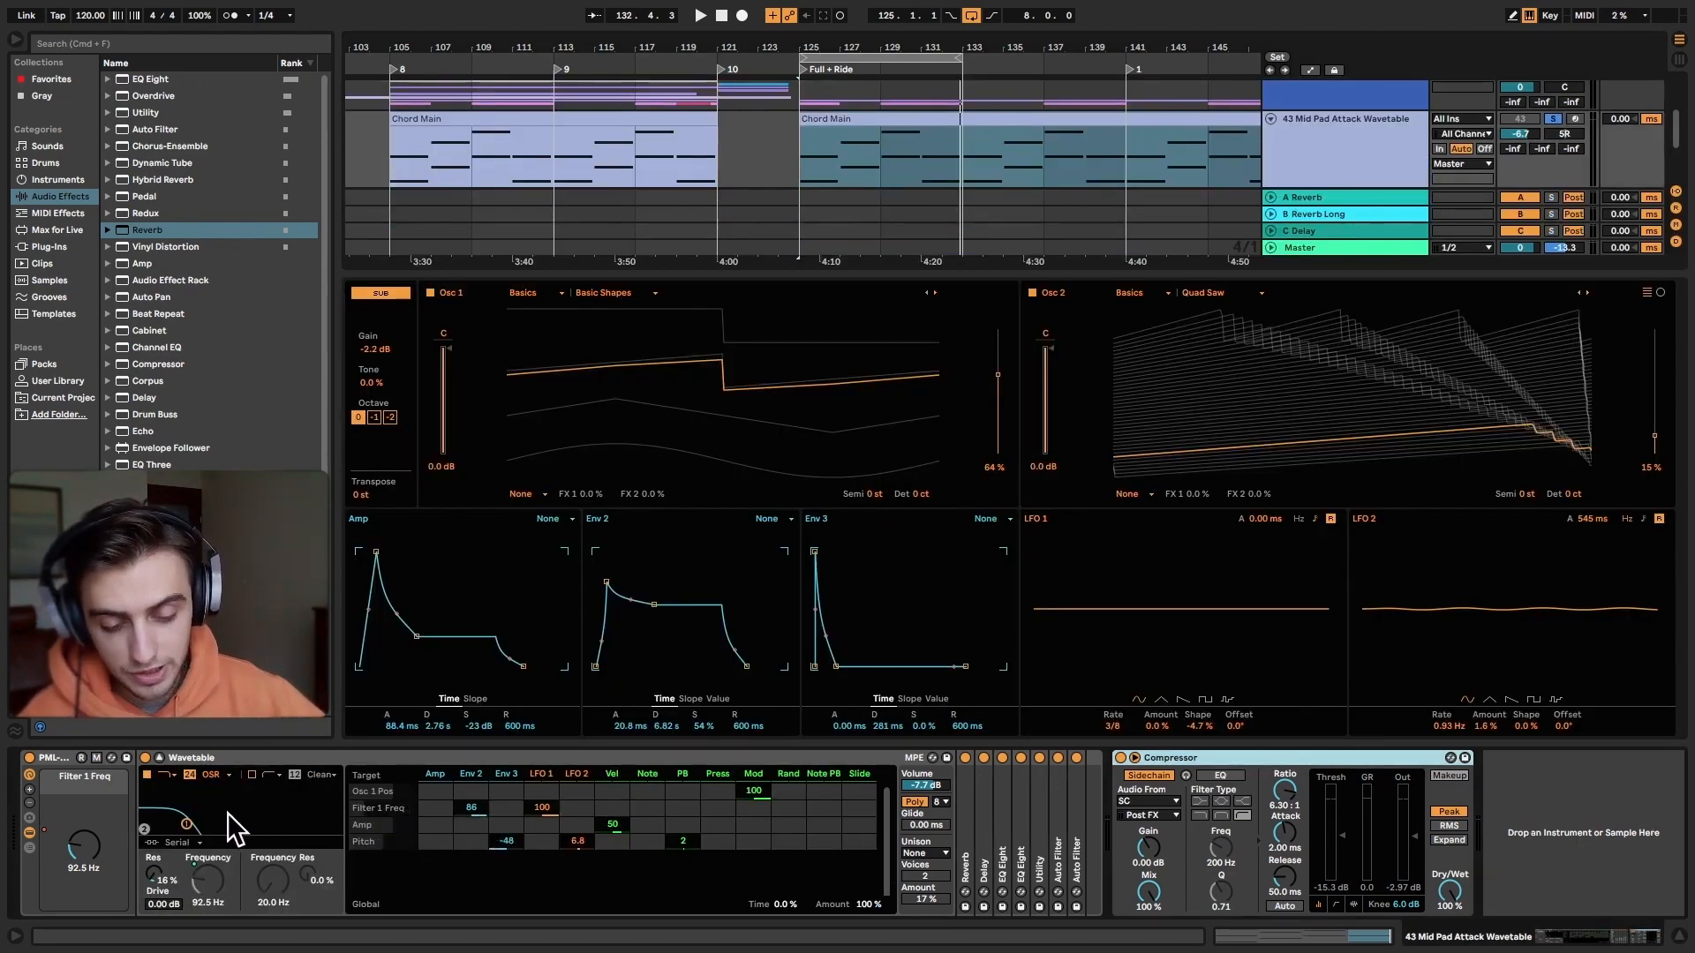
double_click(1002, 819)
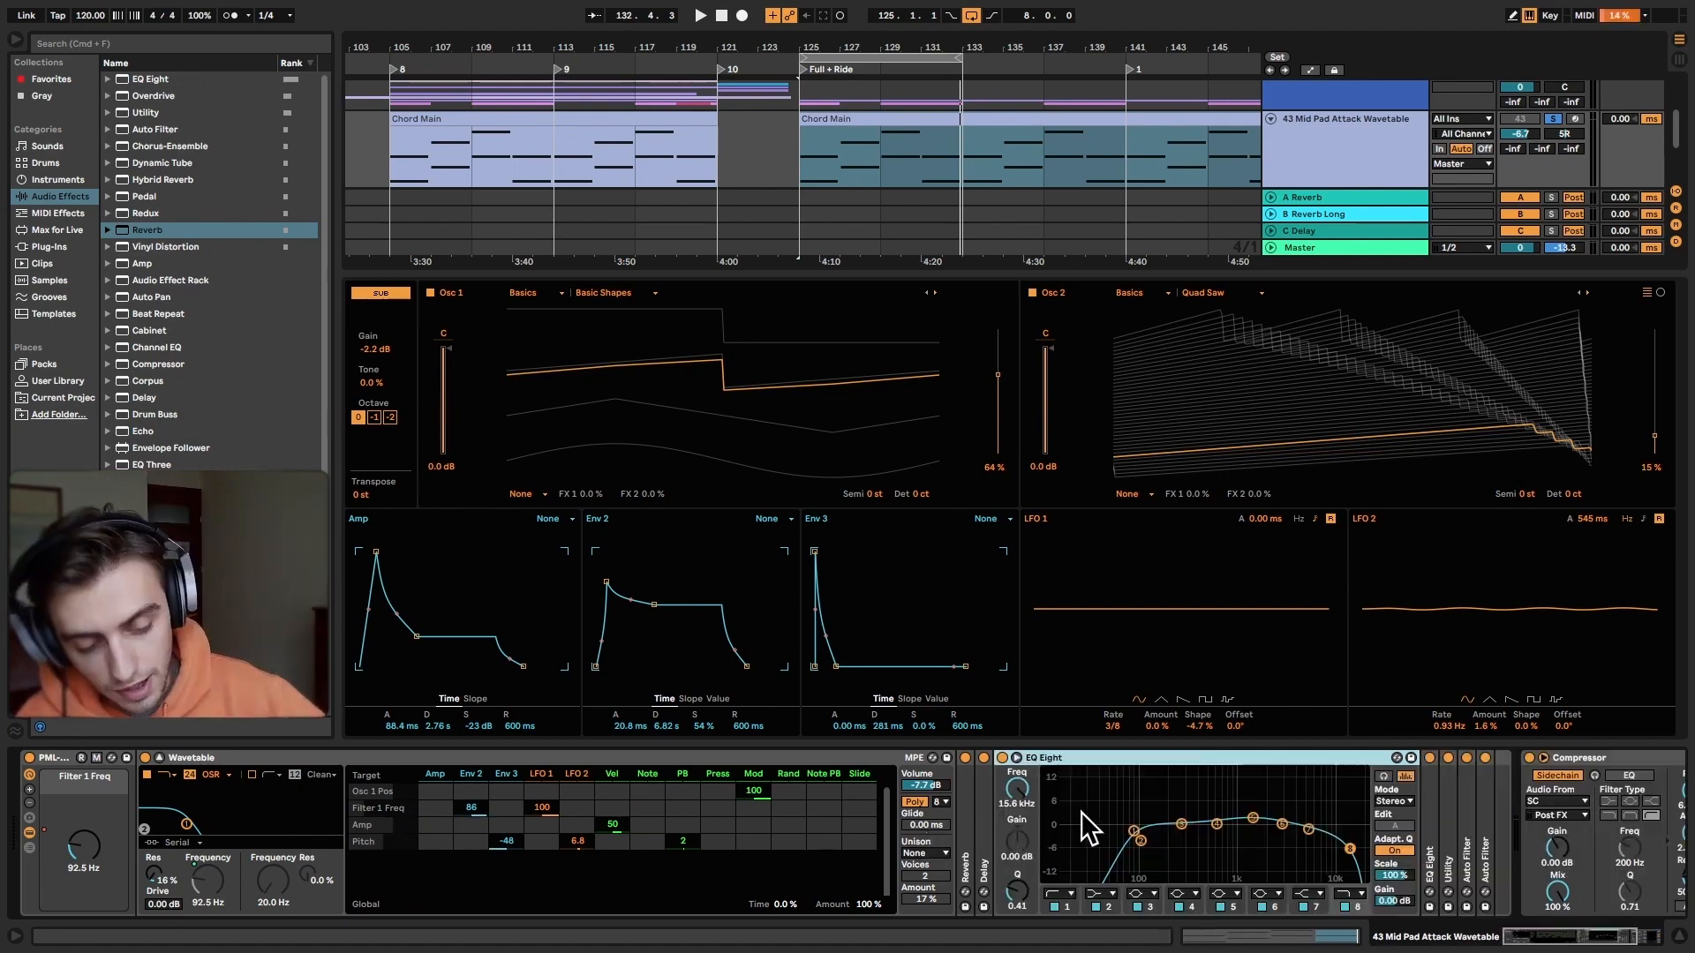
double_click(1426, 813)
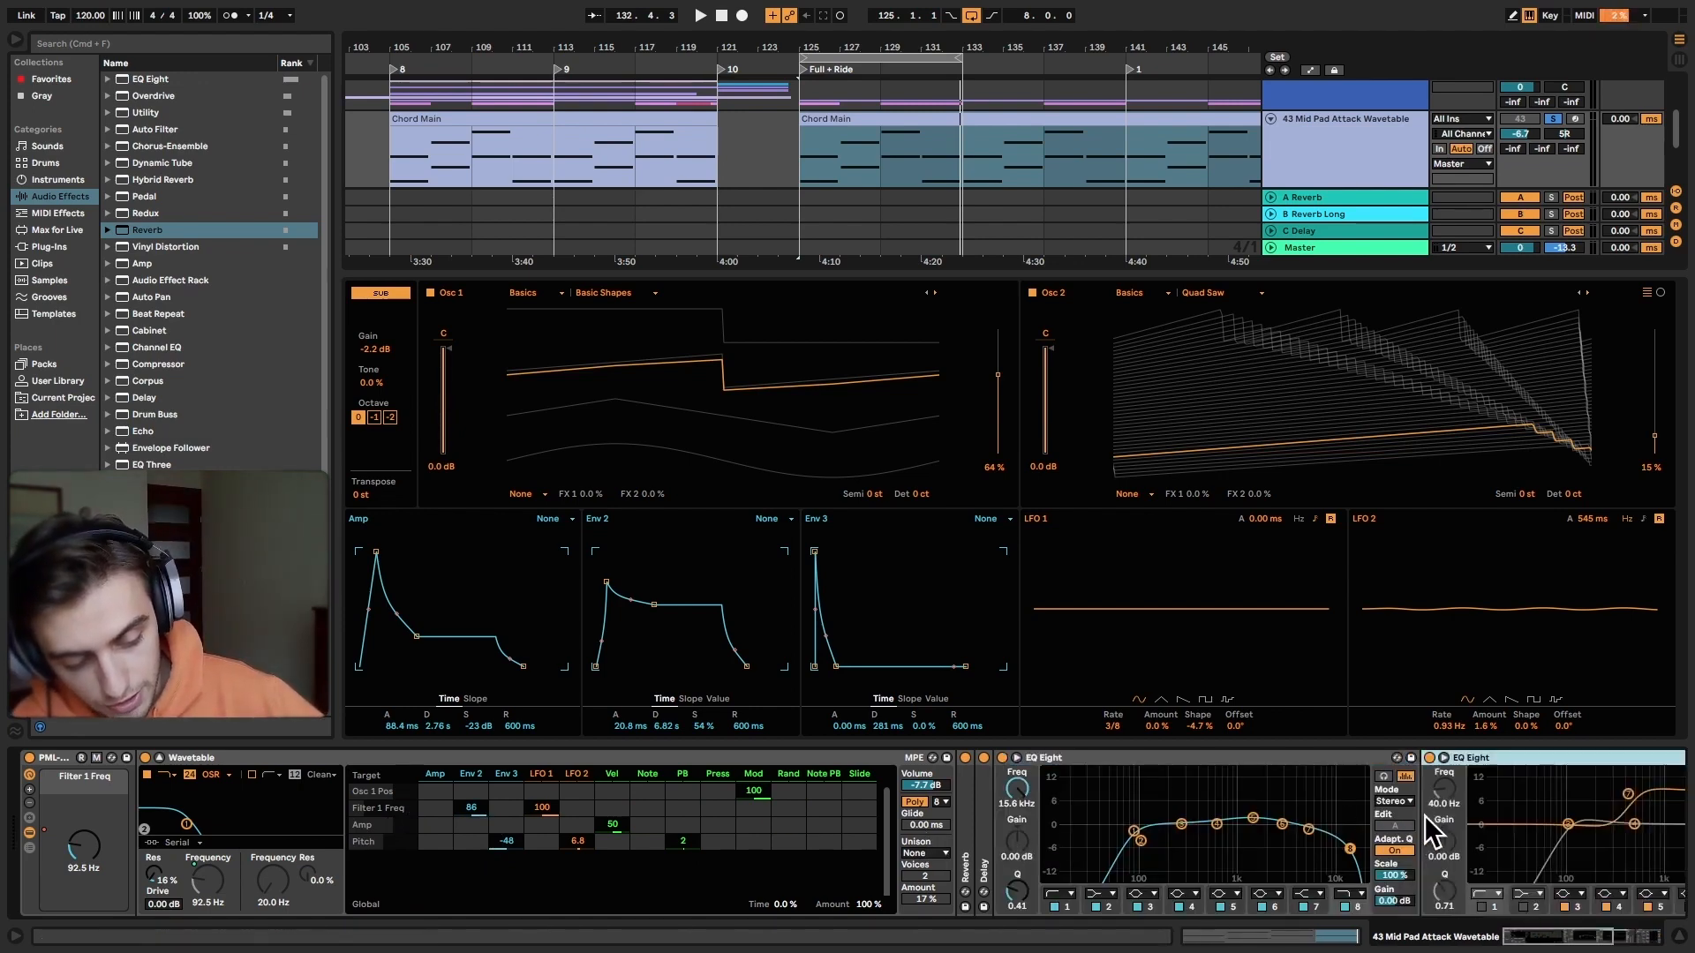
click(1626, 935)
double_click(1419, 855)
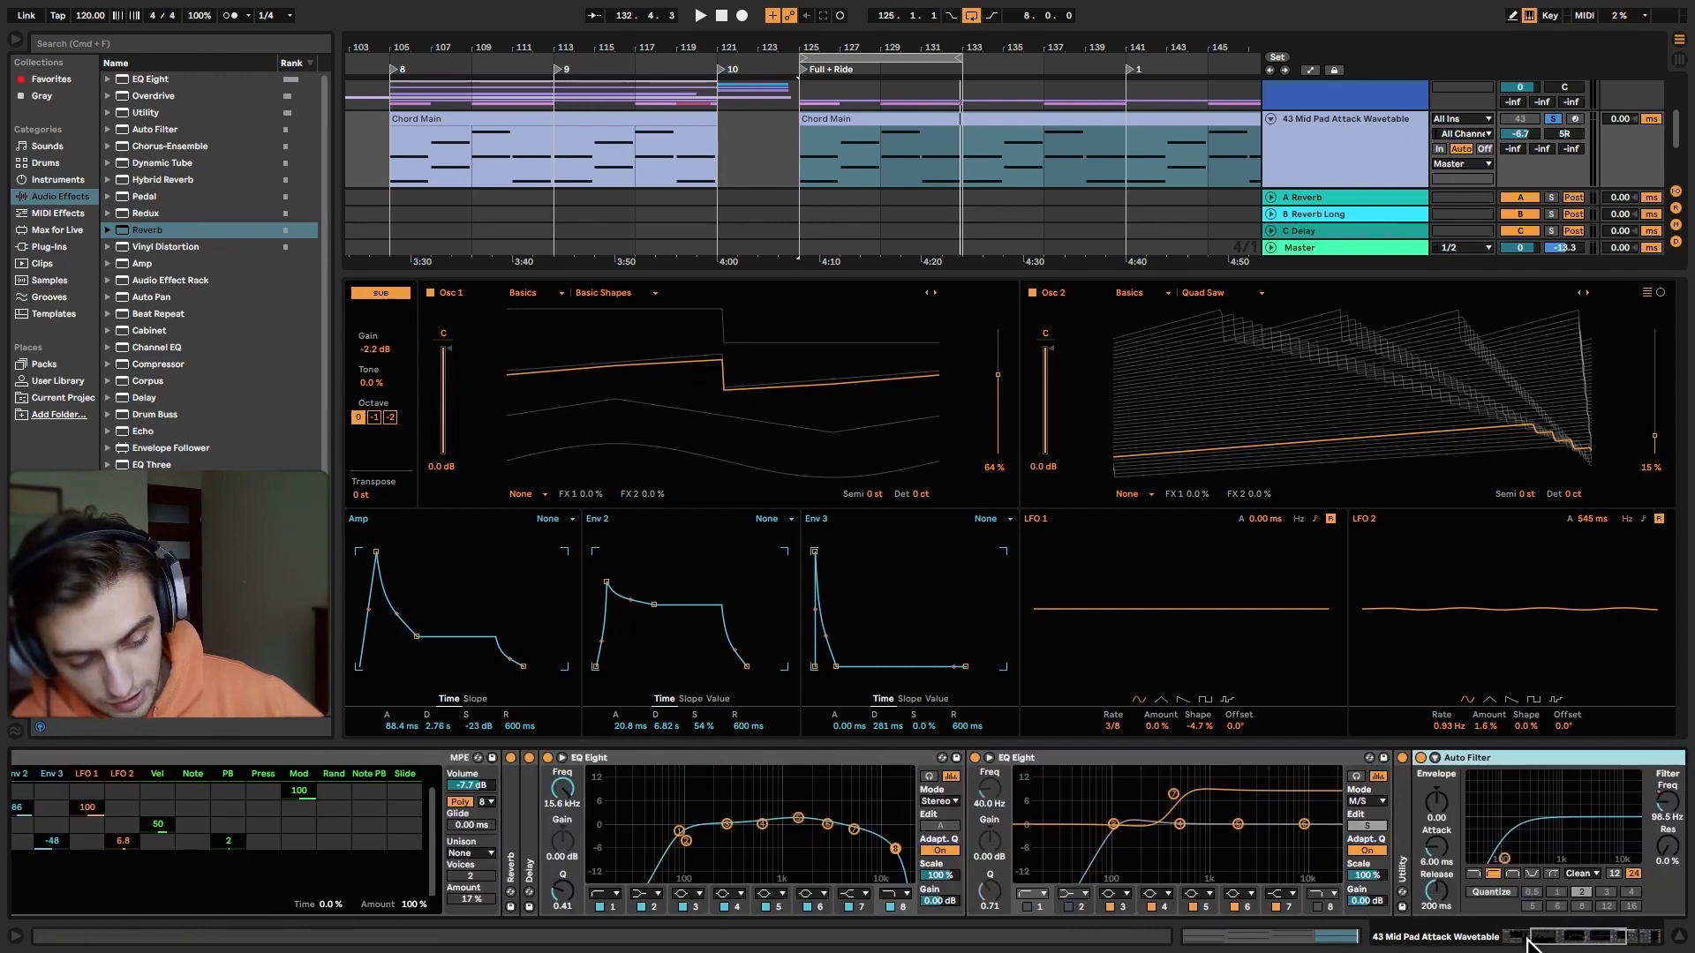
Step: Unfold the Delay and Reverb after the original pad's Wavetable and examine their settings
drag(1578, 935, 1599, 936)
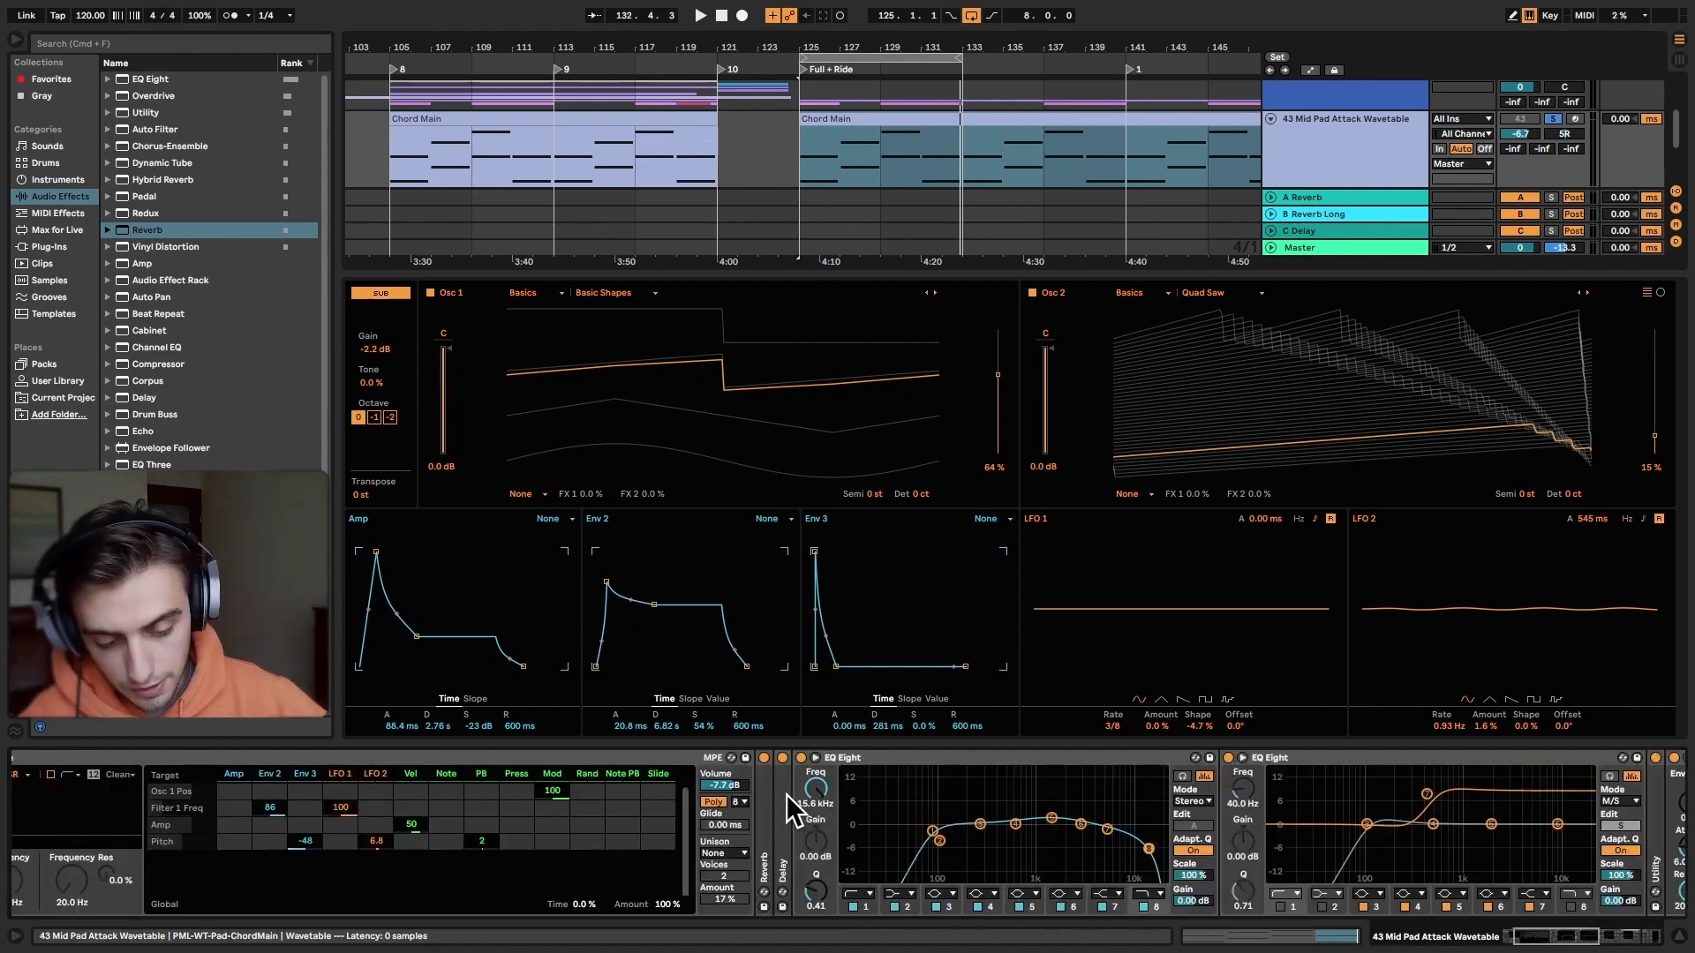
double_click(786, 793)
double_click(764, 782)
click(1227, 937)
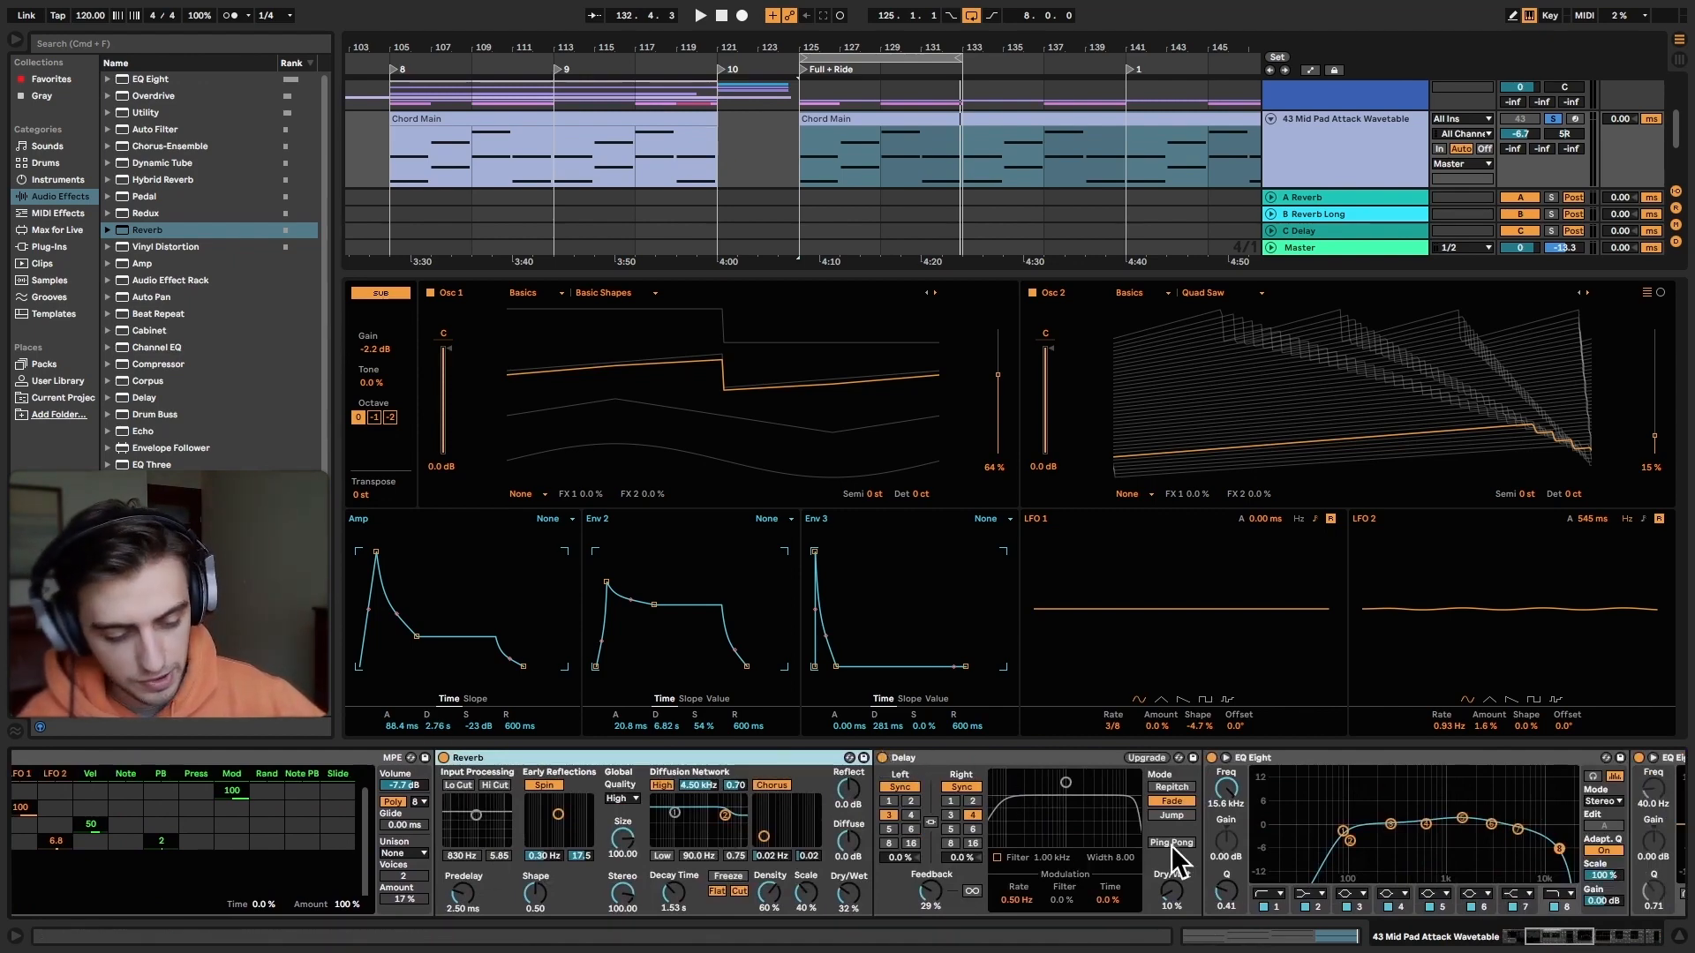
Step: Examine the EQ Eights and both Auto Filters in the original pad's chain, and unfold its Utility to check the gain
drag(1550, 932, 1577, 930)
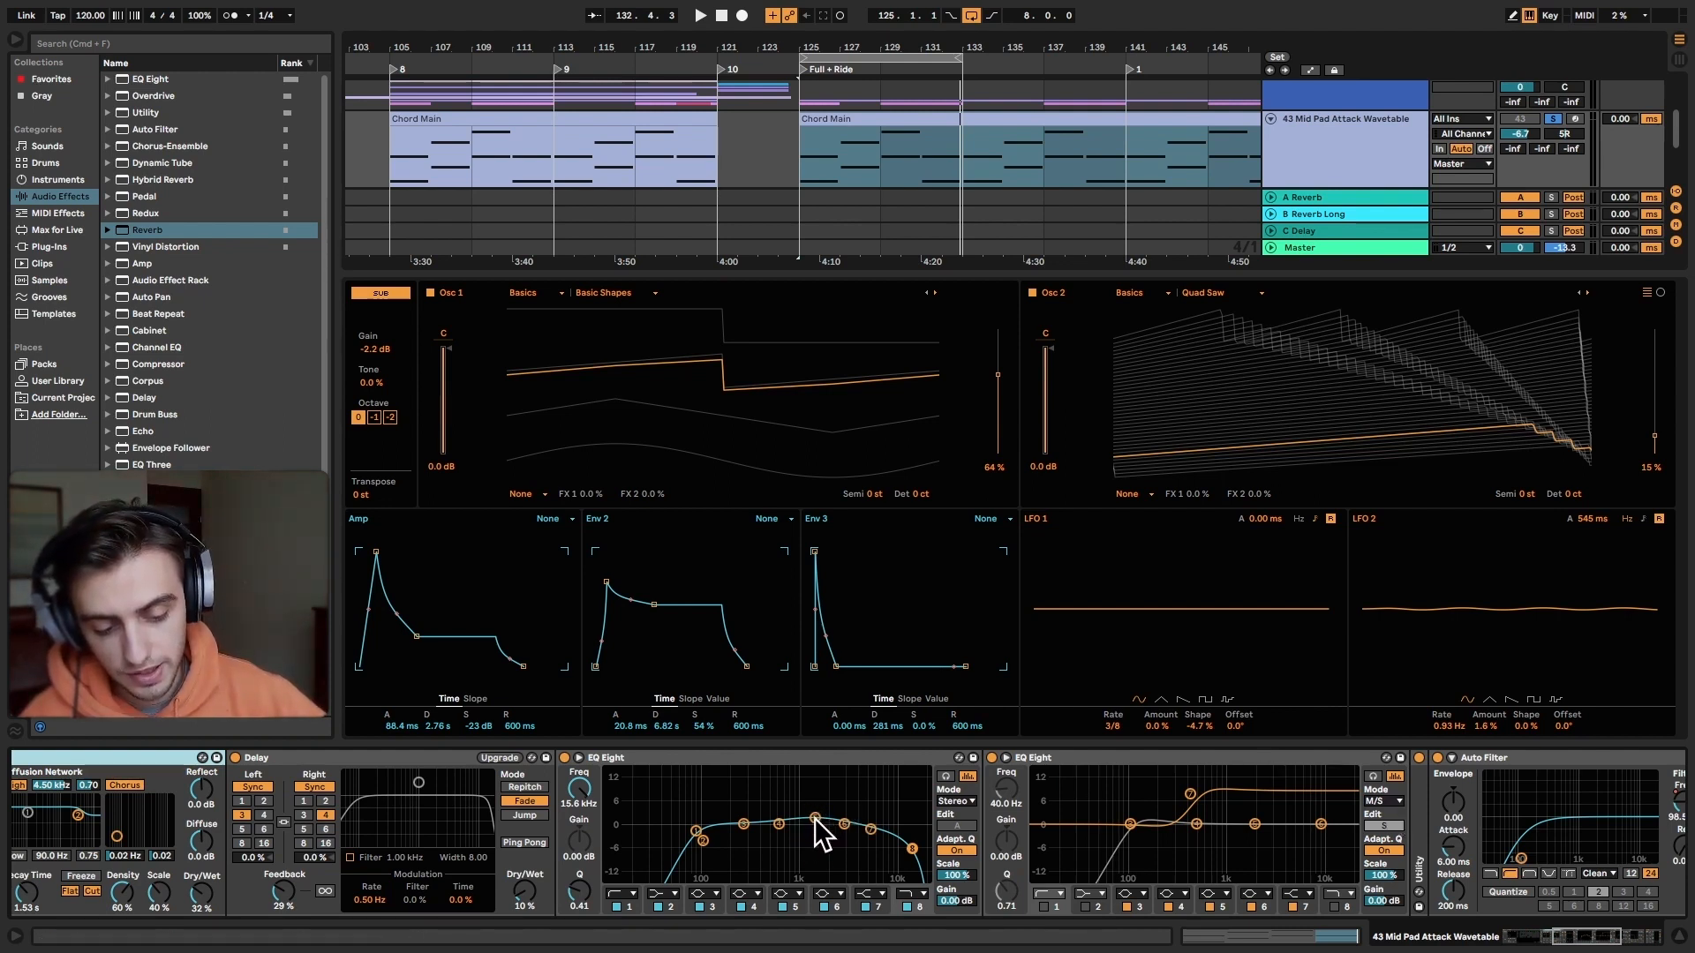
click(1591, 937)
drag(1591, 934, 1609, 936)
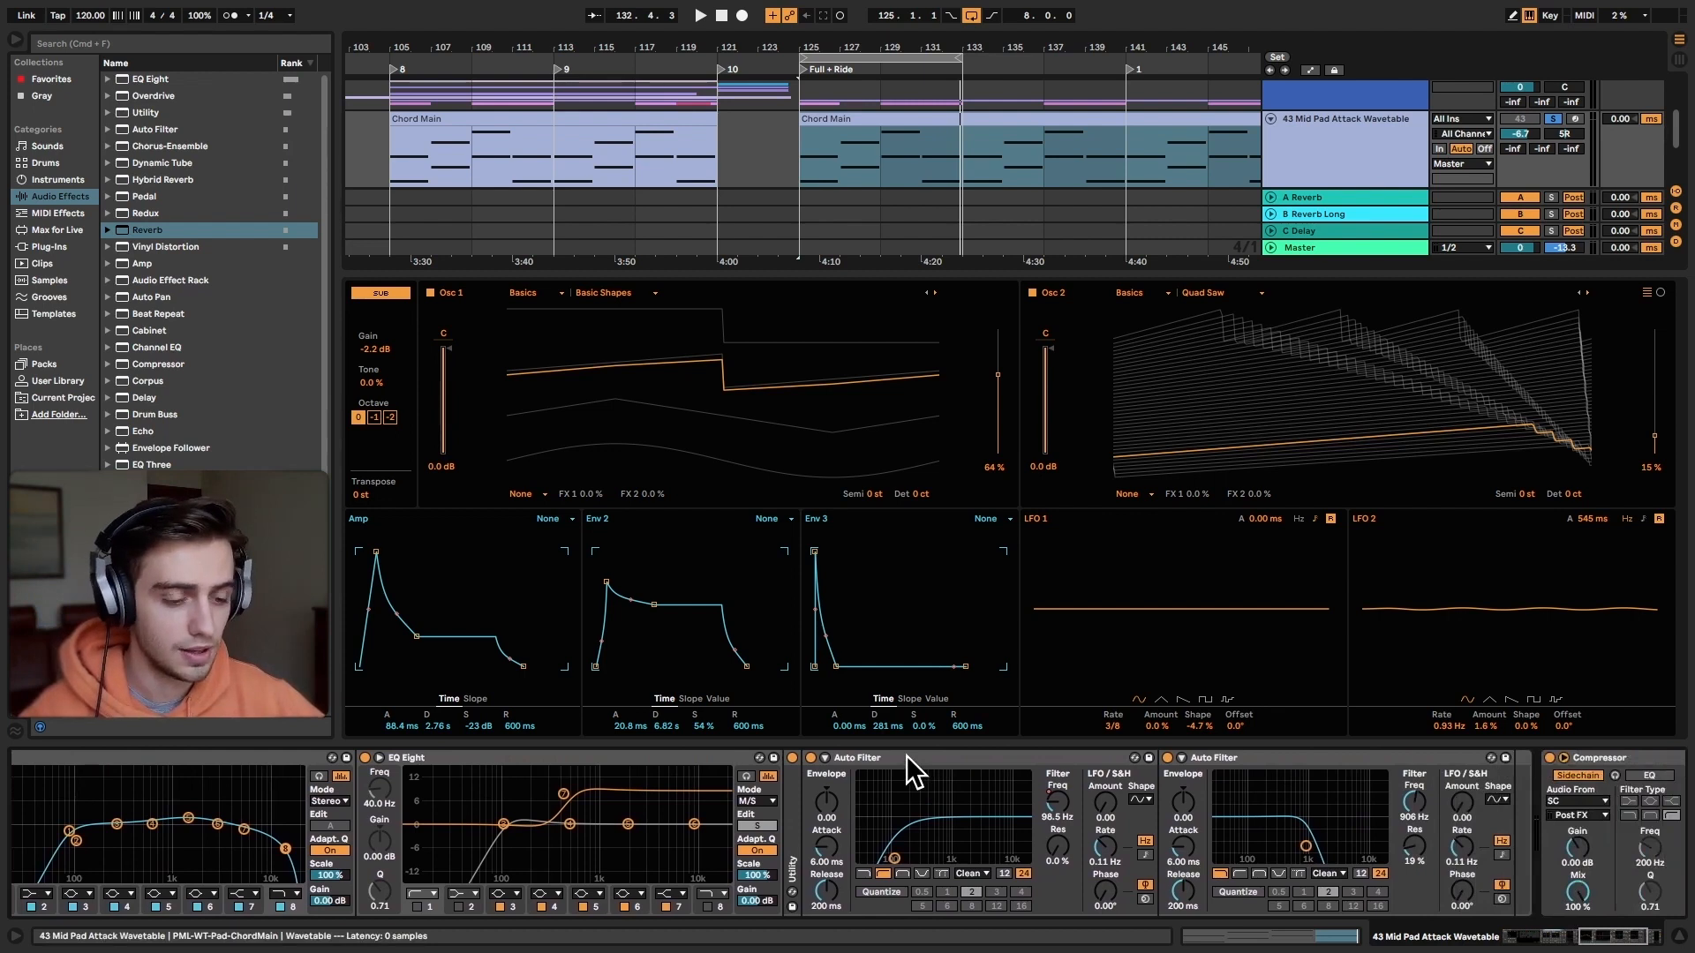
click(905, 754)
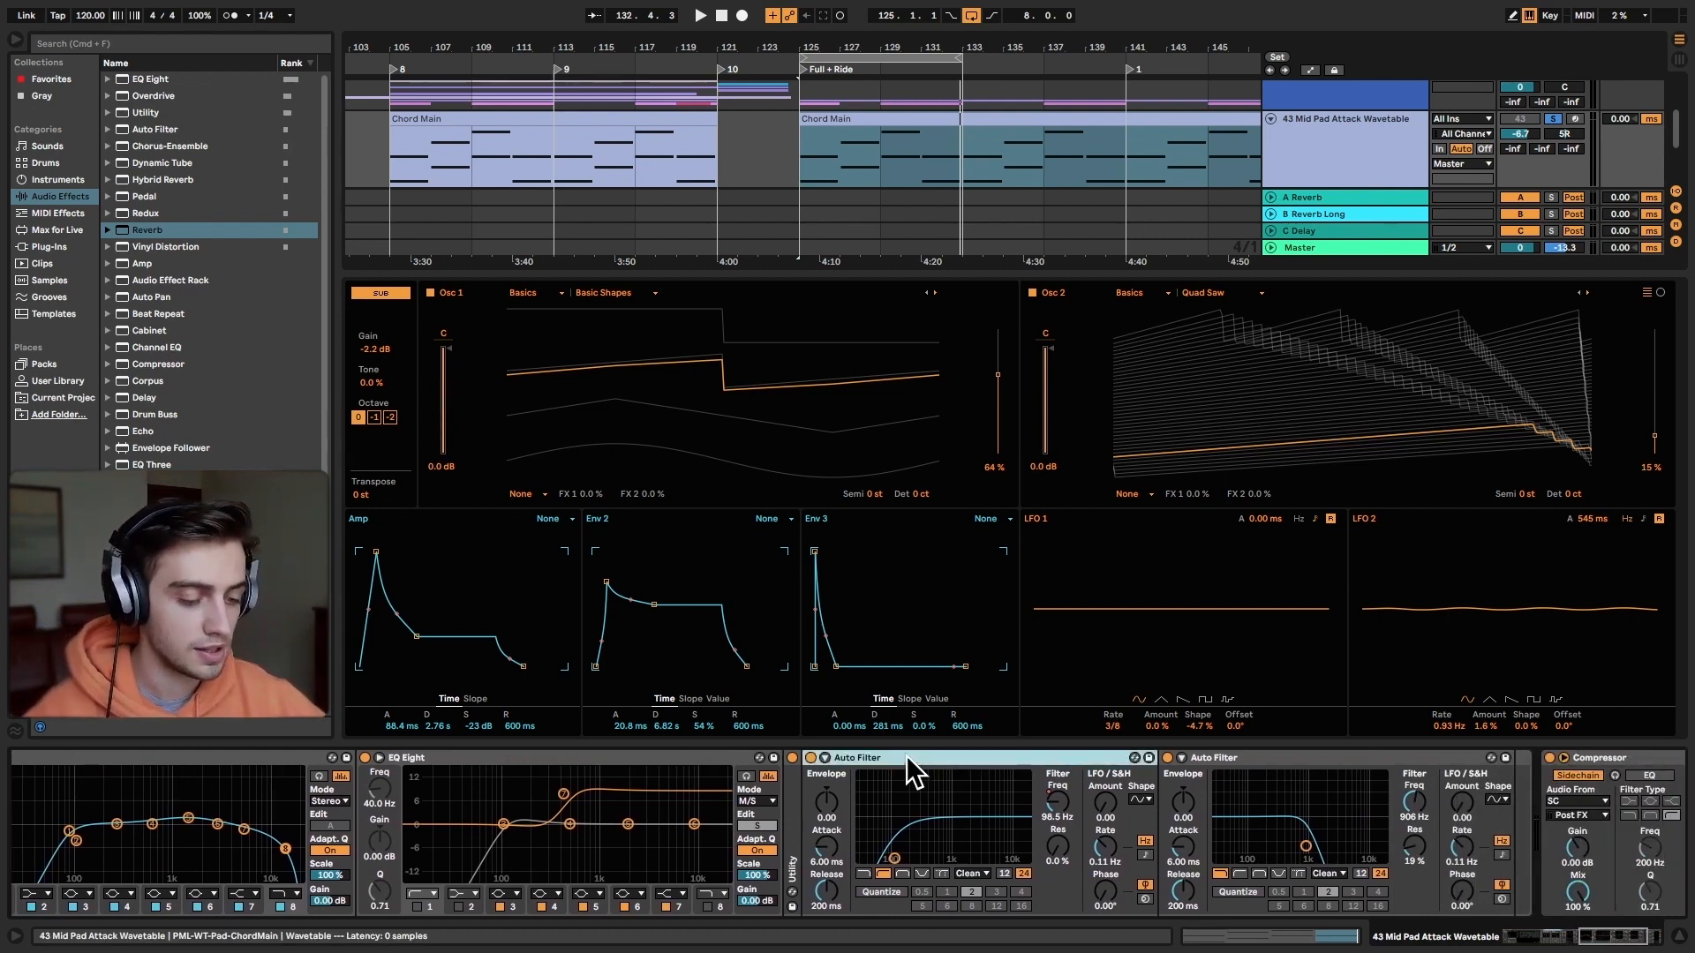
click(1229, 758)
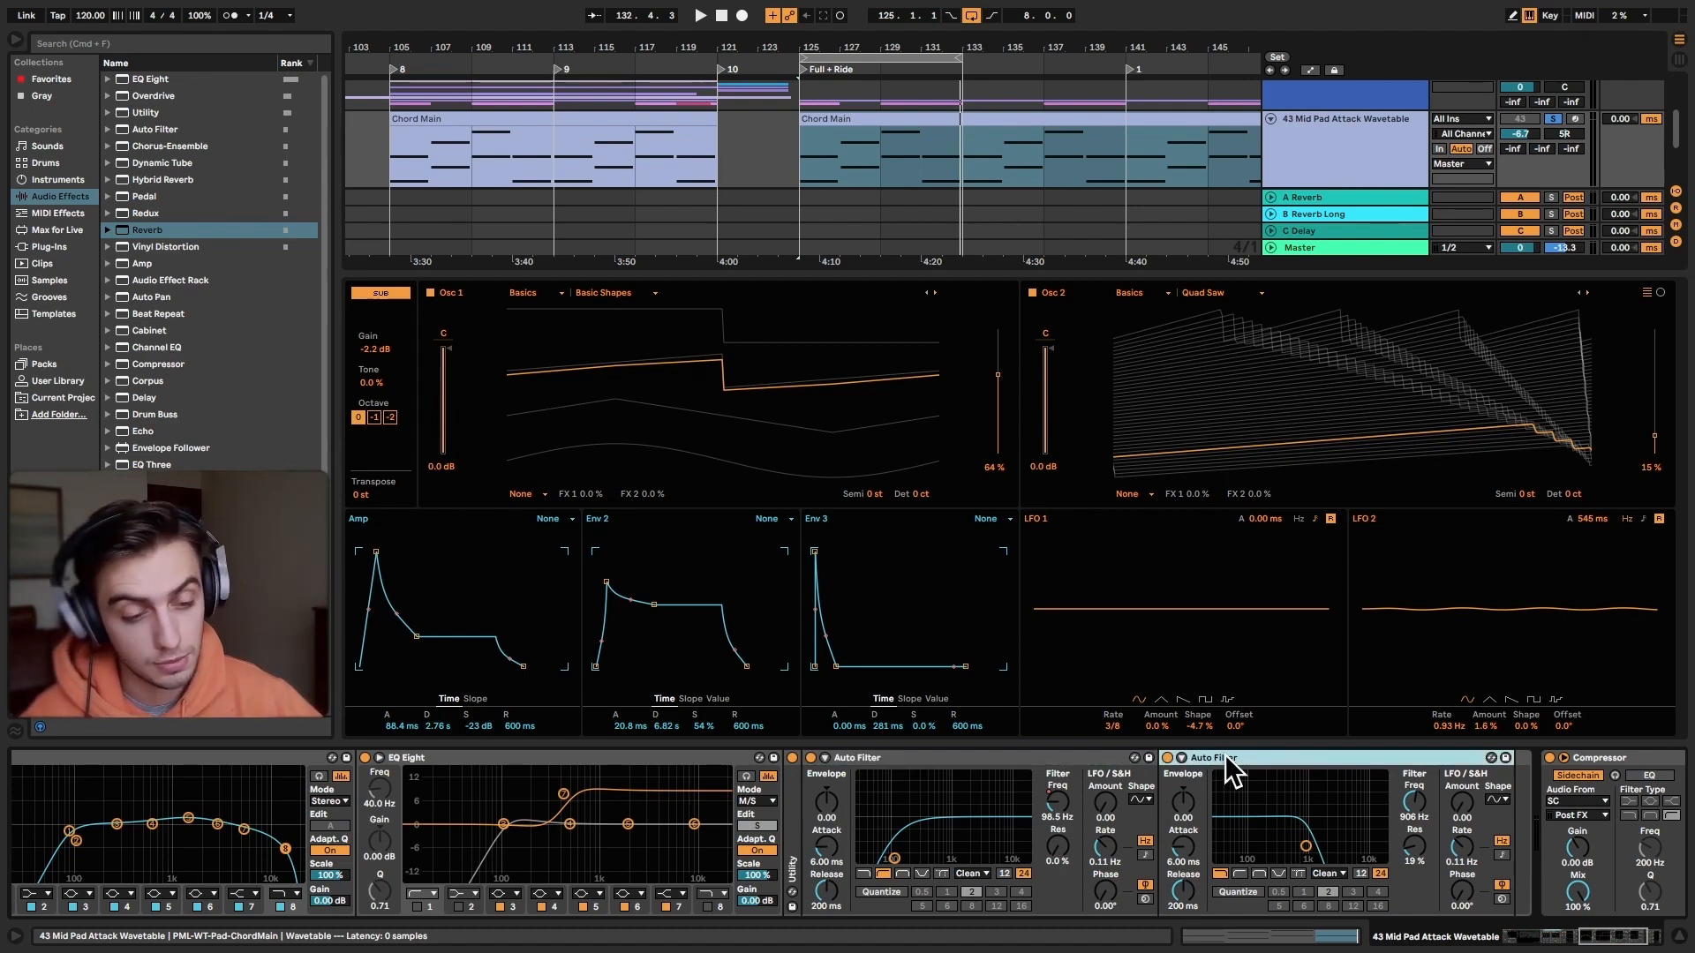
double_click(799, 809)
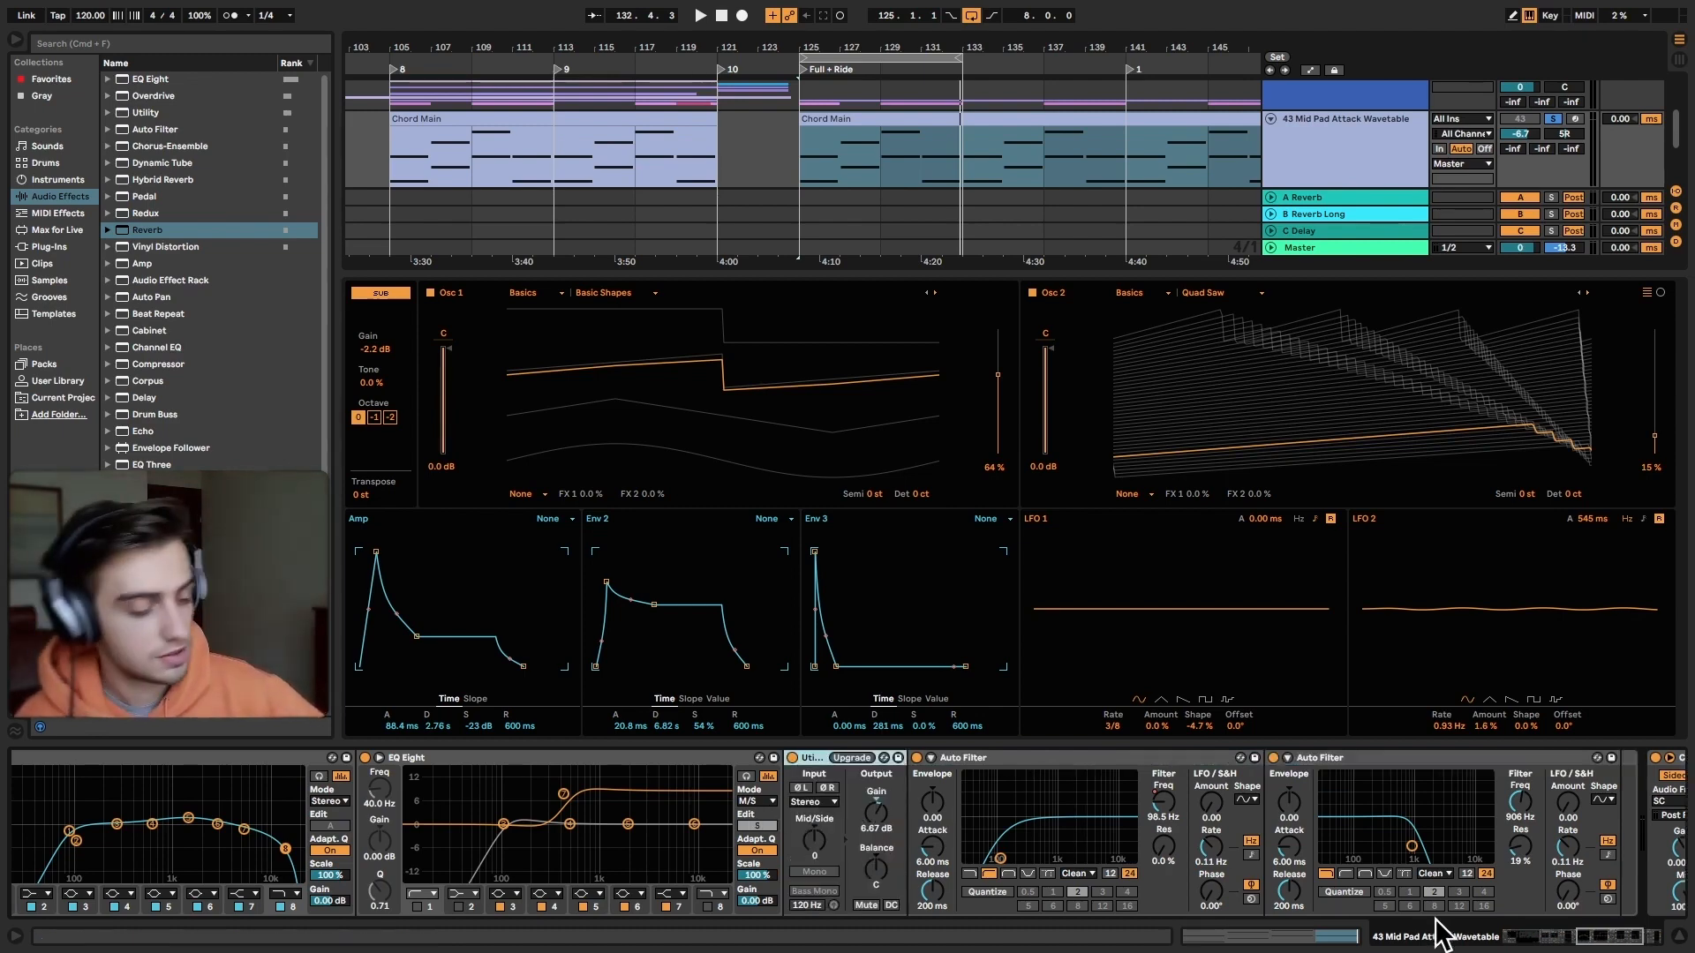
drag(1584, 933, 1509, 922)
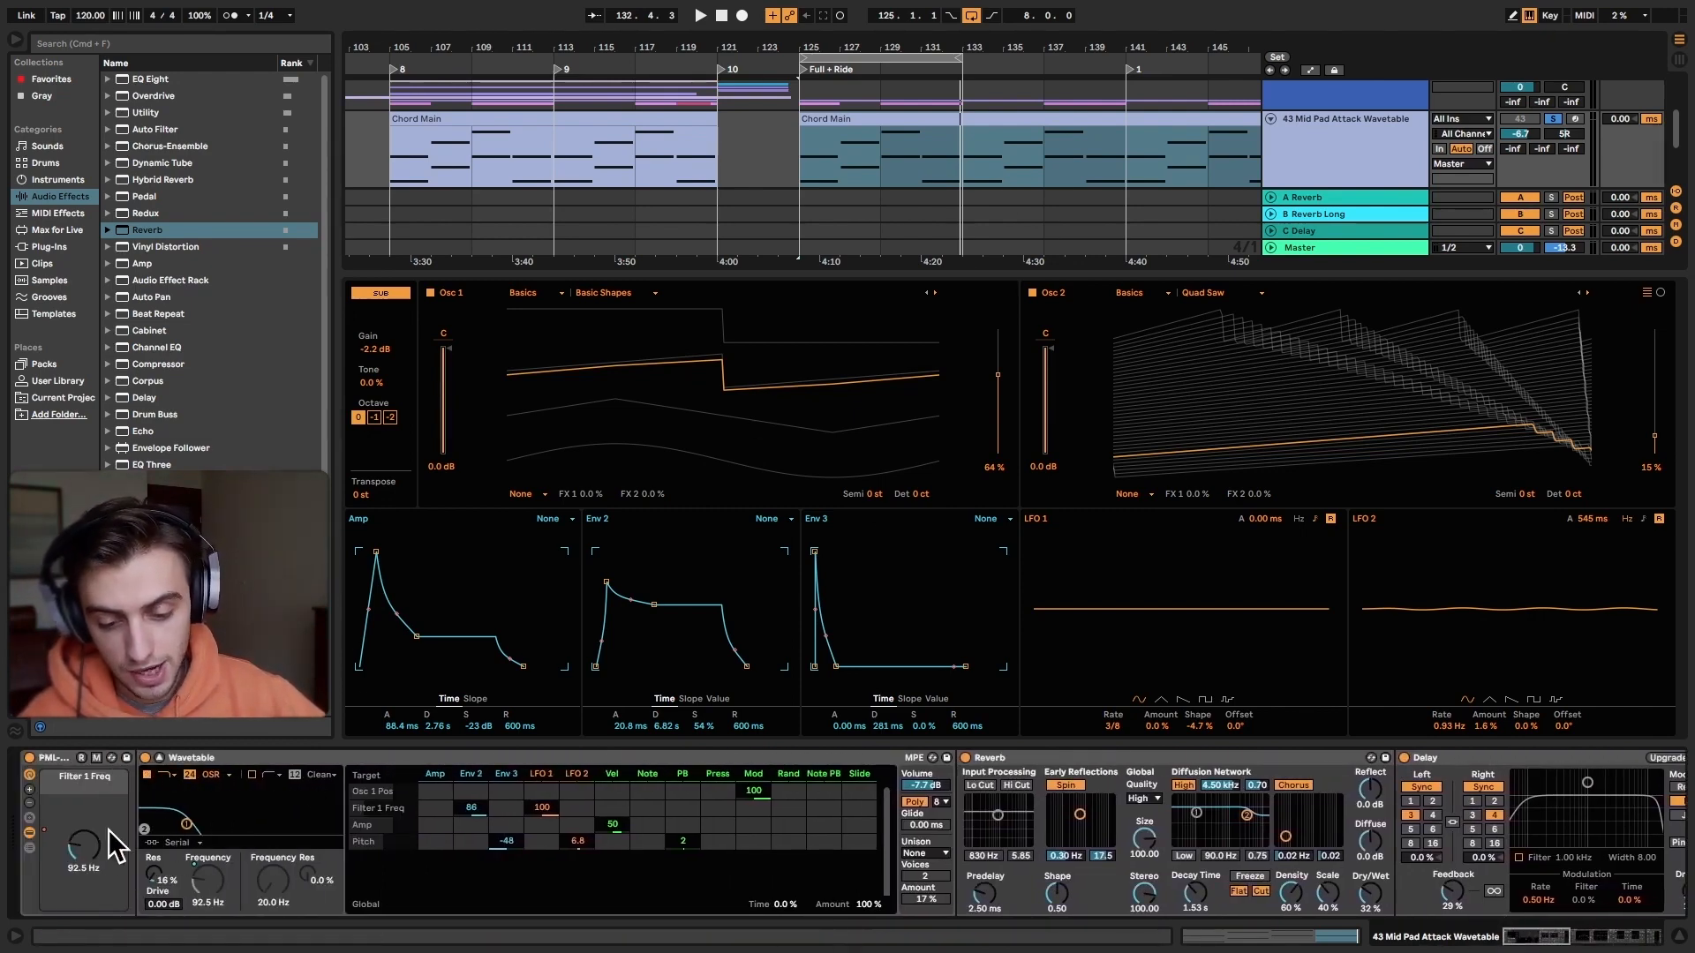
Step: Shrink the expanded Wavetable view, show the automation lanes, and audition the original pad's Filter 1 Freq automation from bar 105 and around bar 125
drag(1286, 273, 1256, 468)
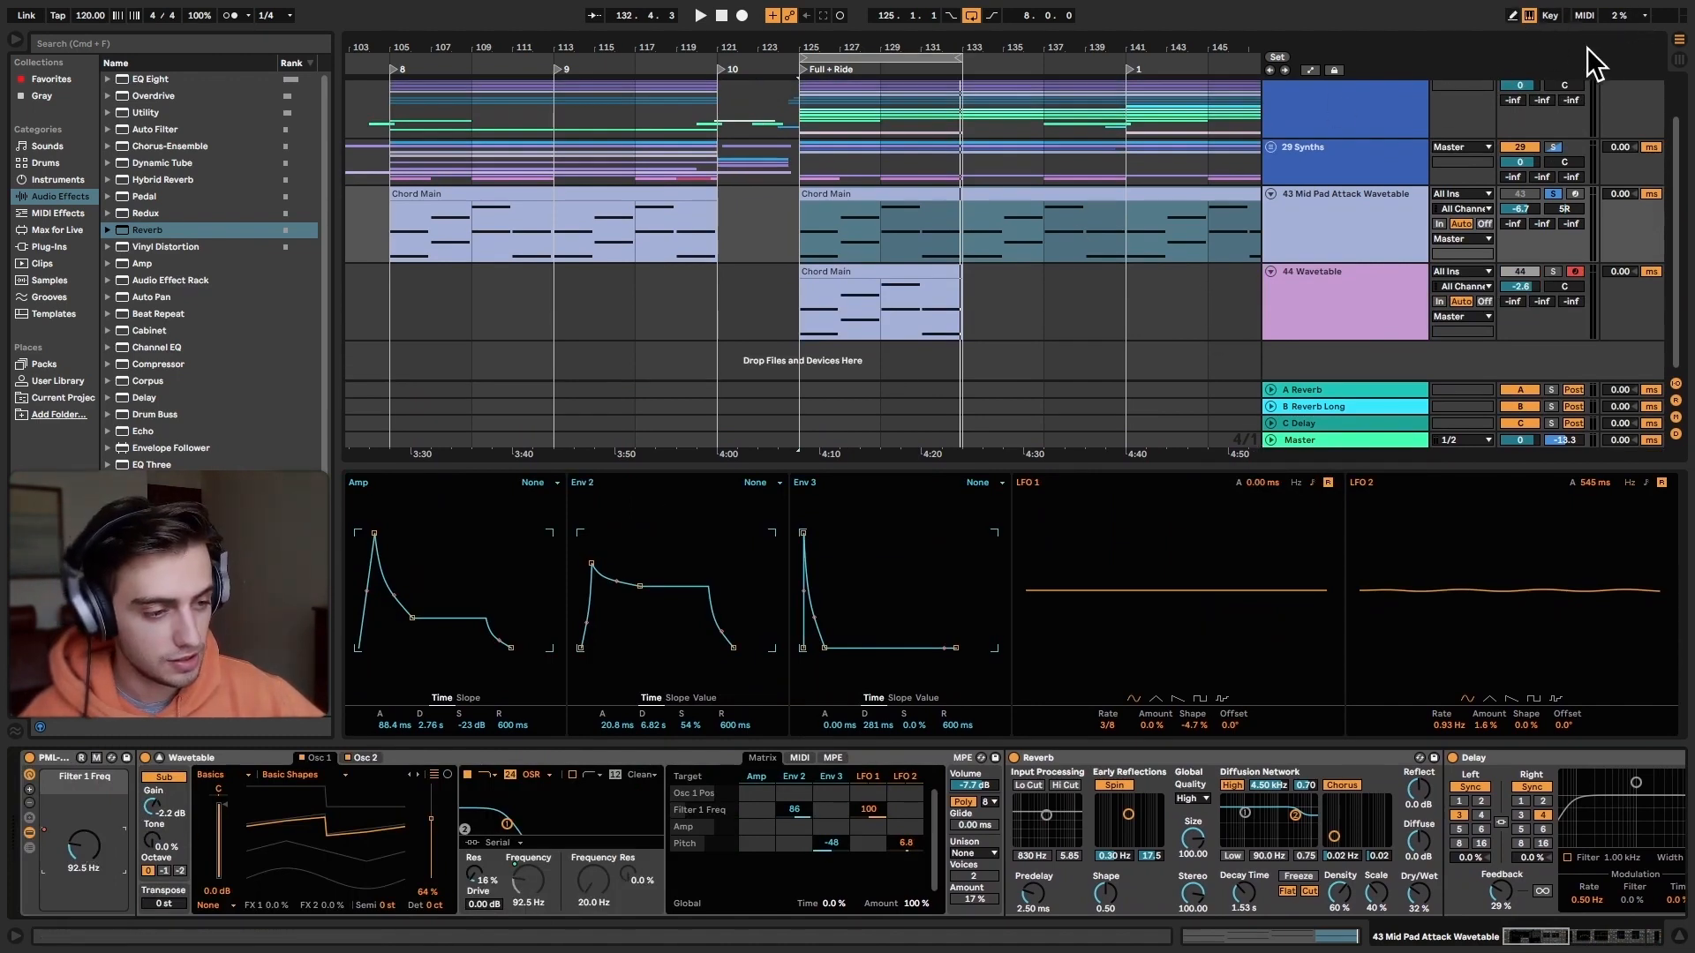
click(1311, 71)
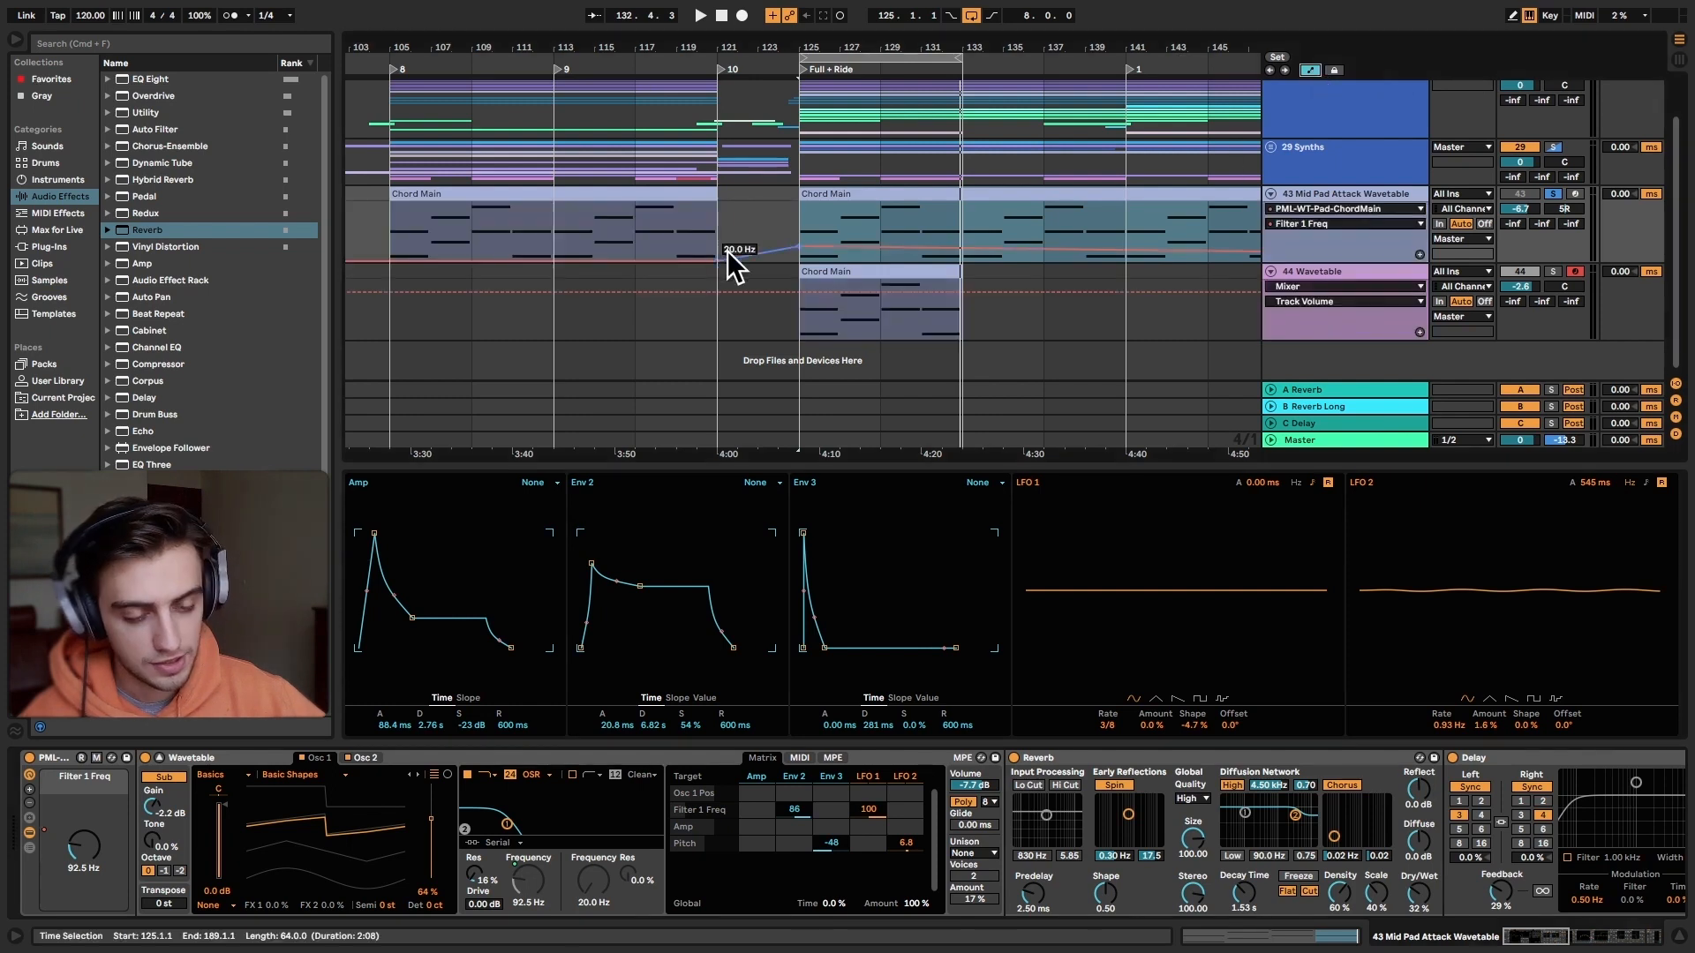
click(403, 250)
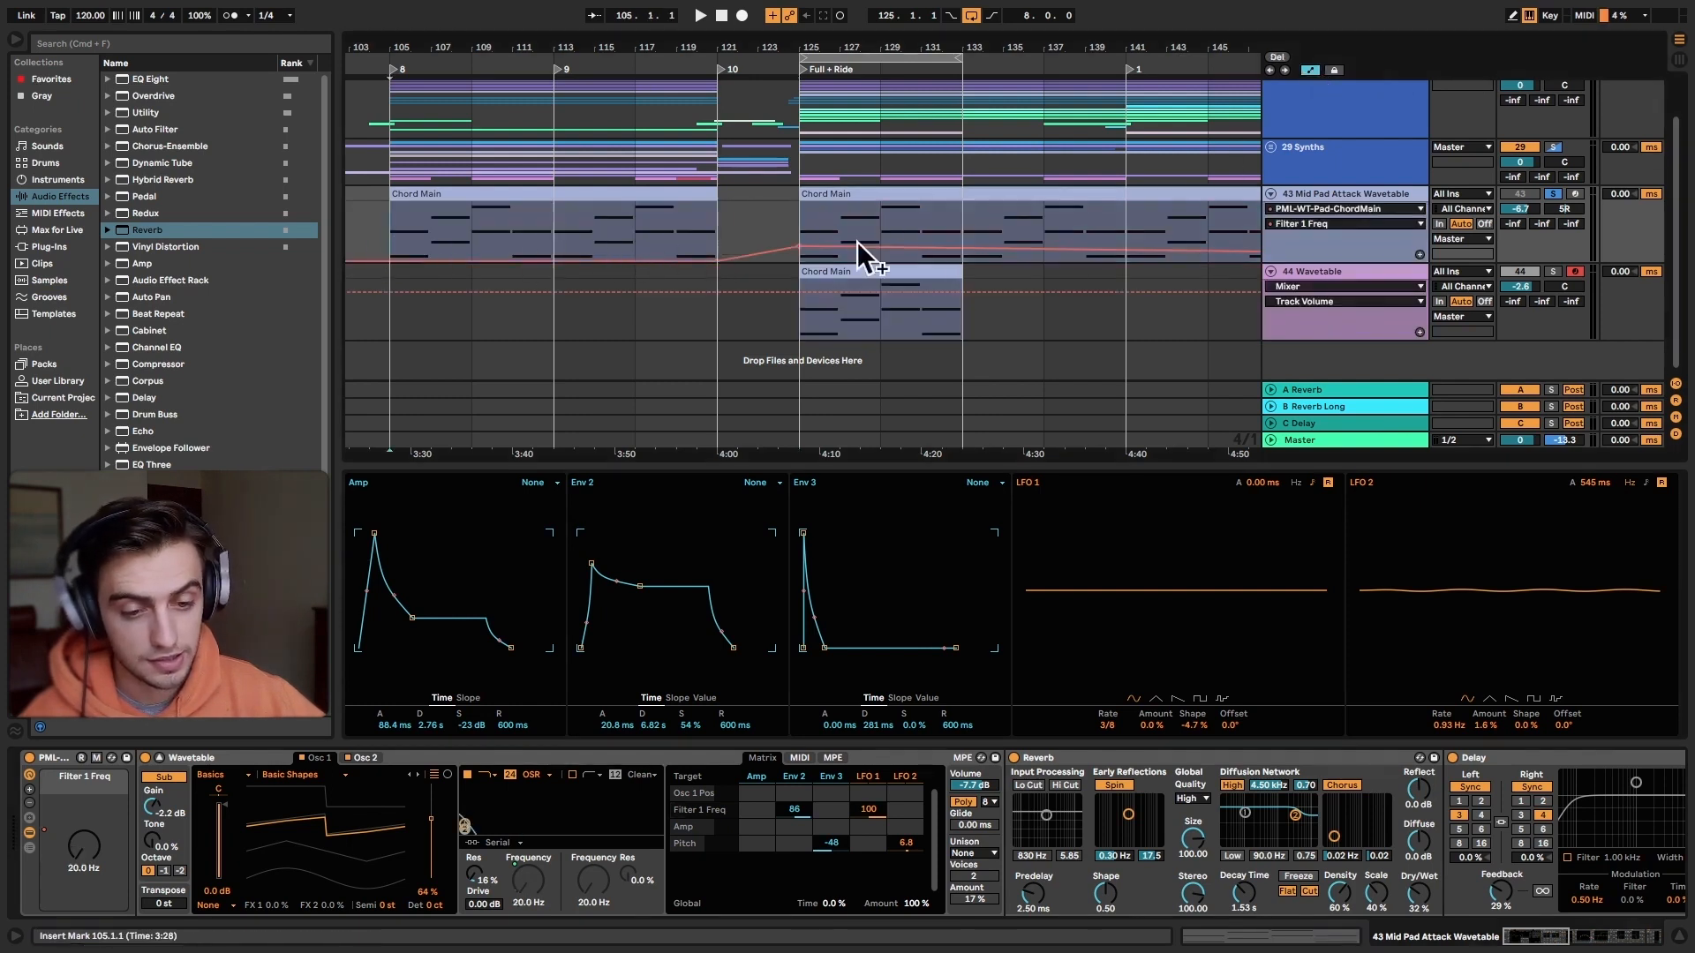
key(space)
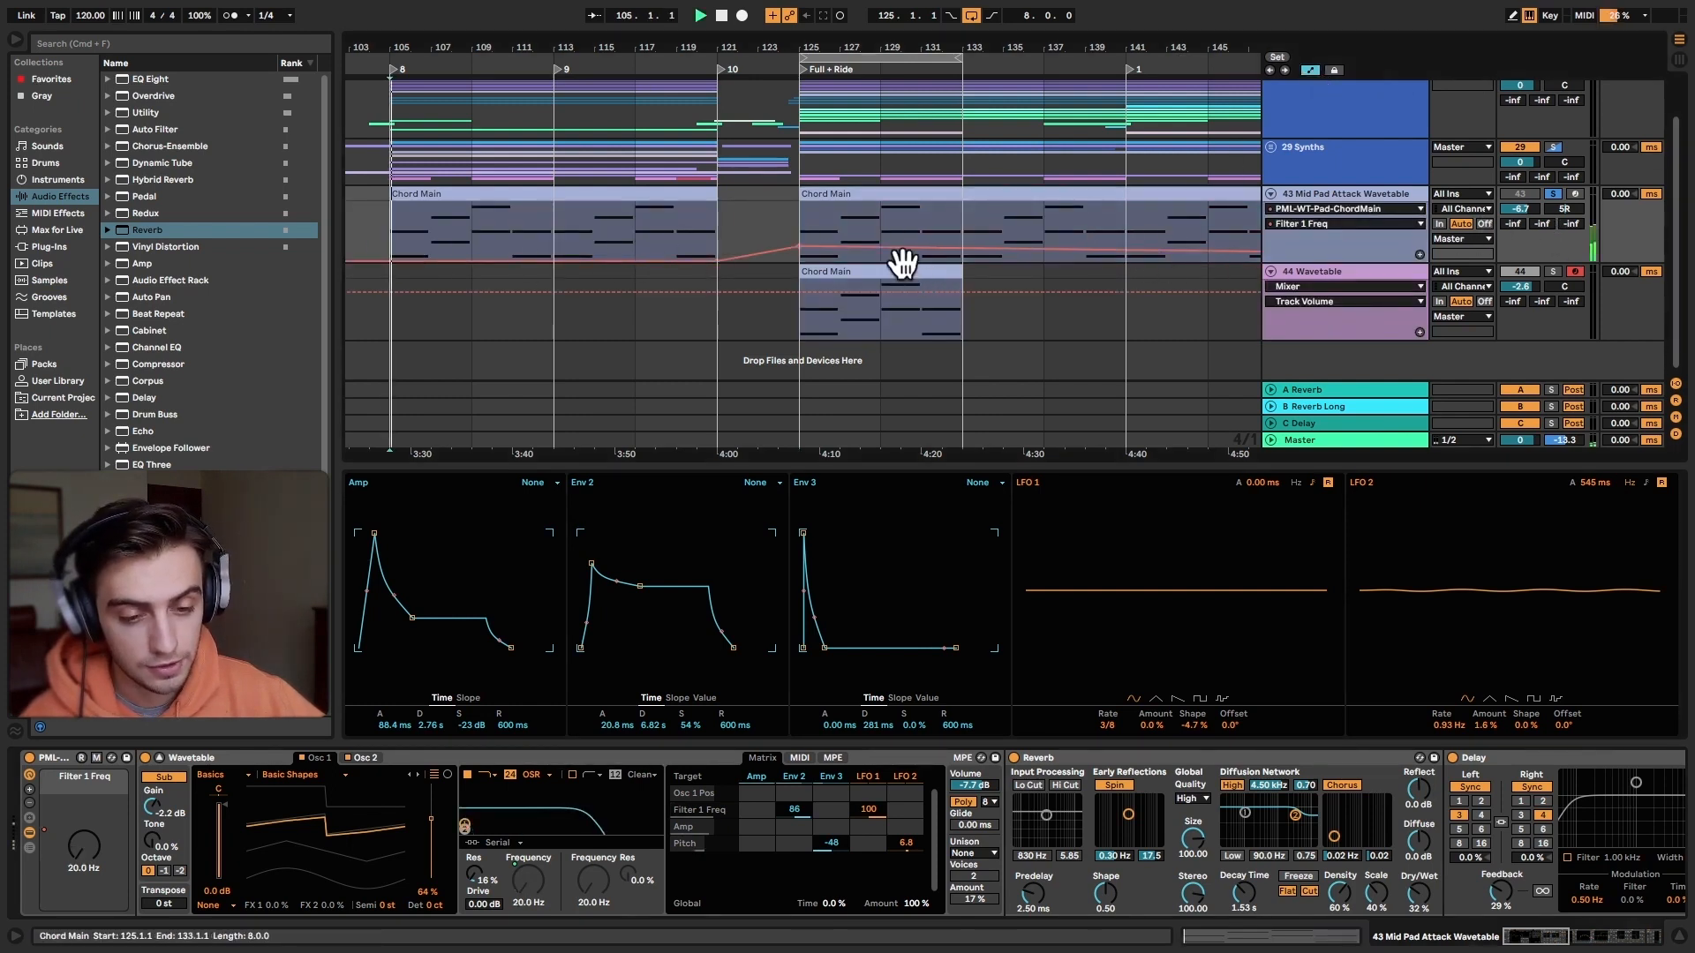
click(805, 228)
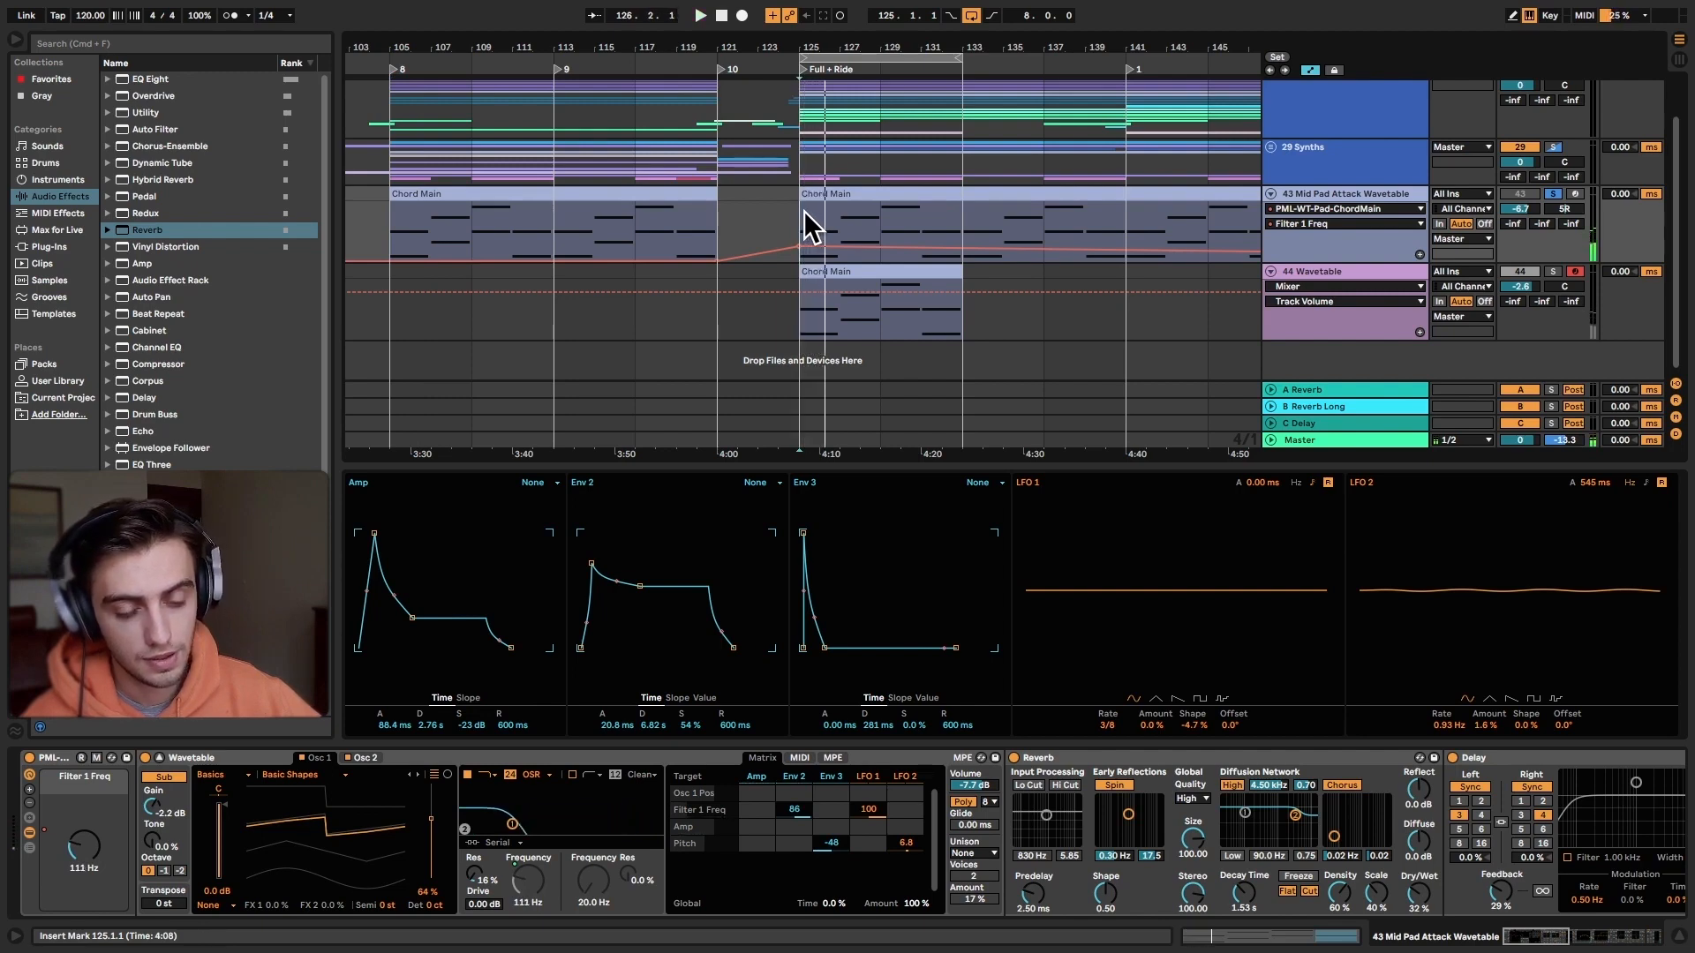
key(space)
Step: Show the 44 Wavetable's Filter 1 Freq automation and shape it to rise from 509 Hz at bar 125 to 1.05 kHz near bar 127
click(812, 328)
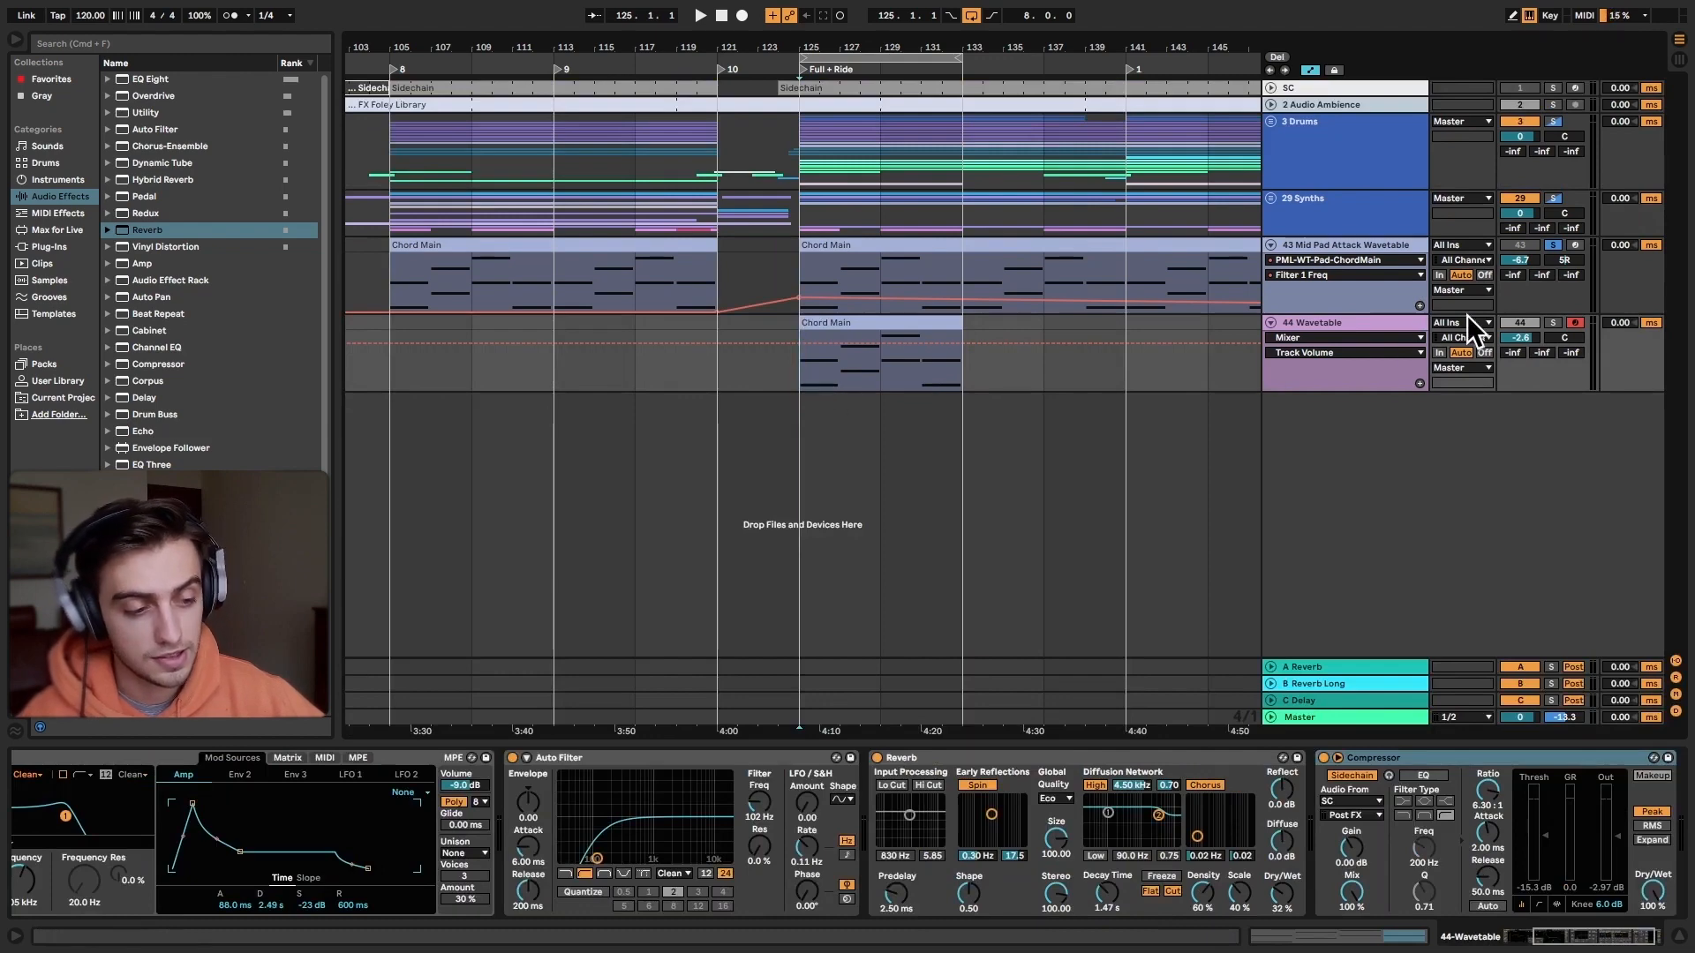
drag(1563, 936, 1265, 952)
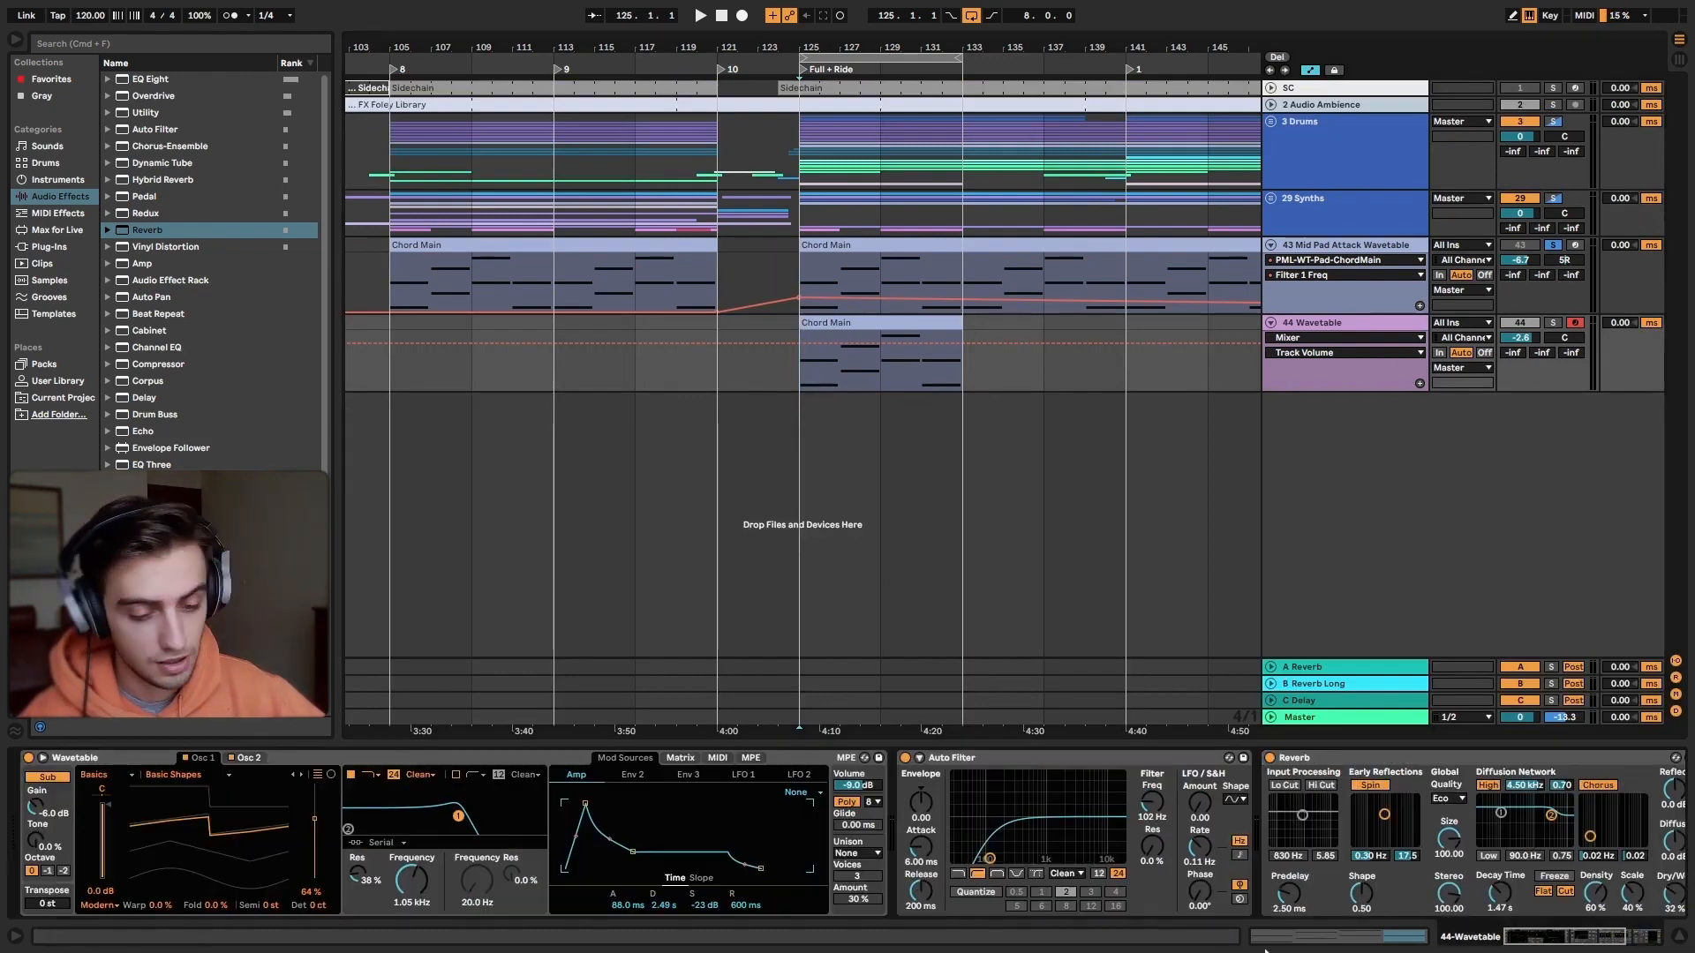
click(1309, 70)
click(1309, 69)
click(411, 879)
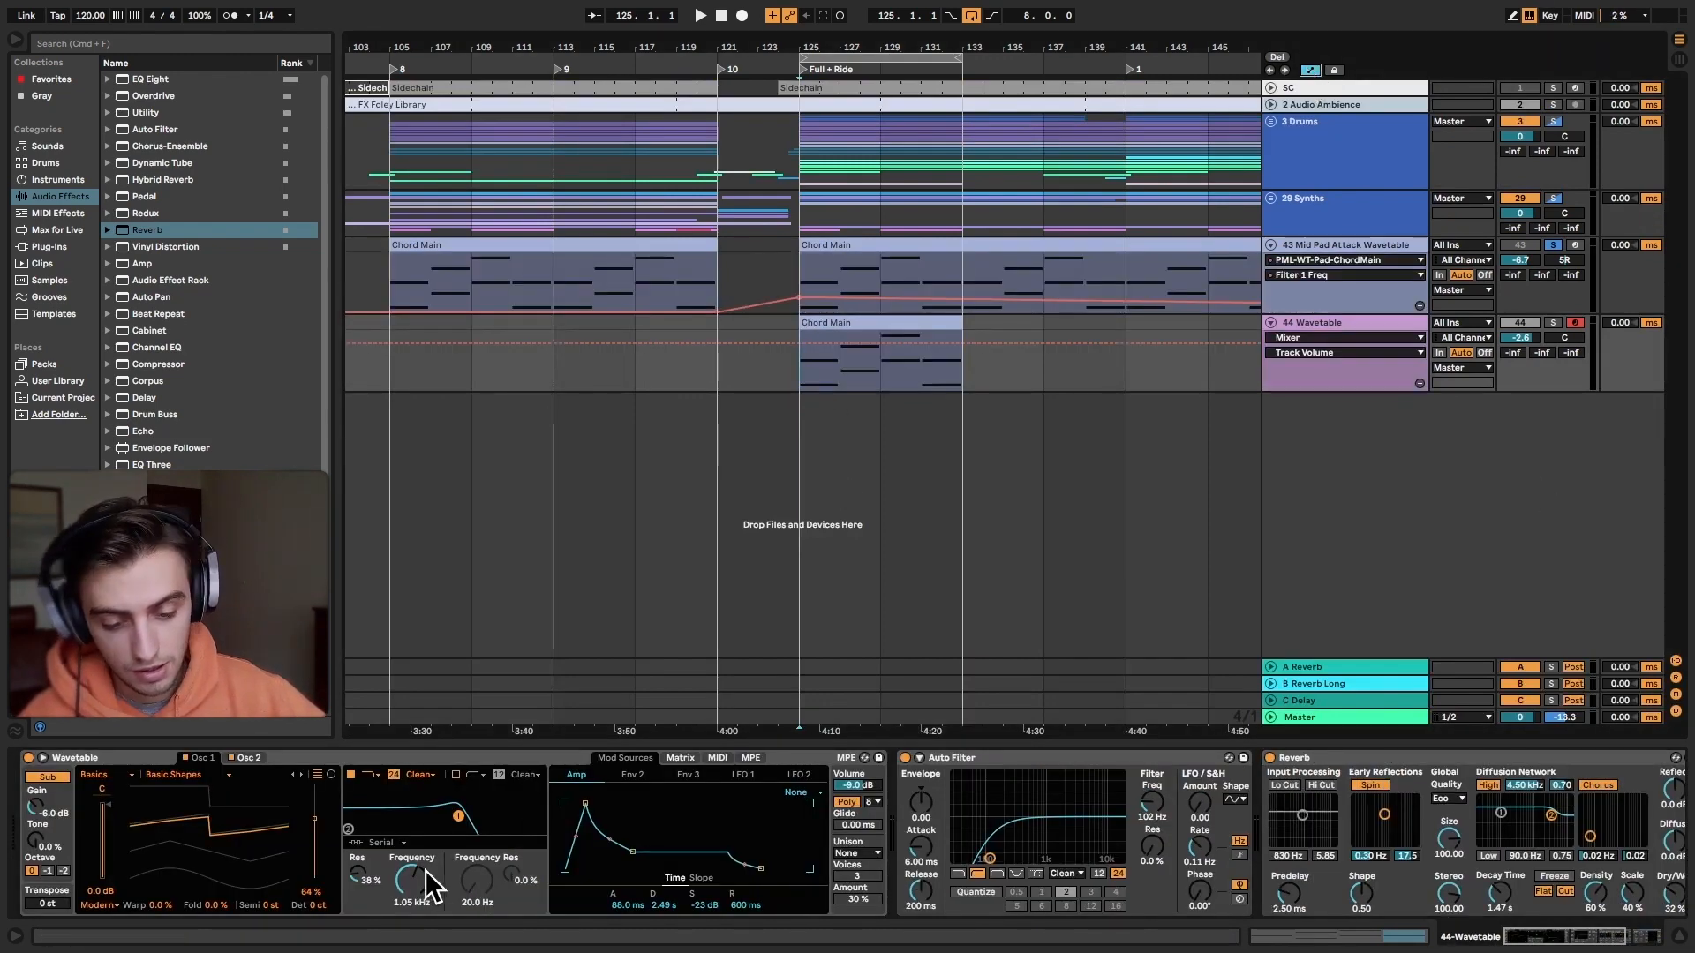
click(847, 357)
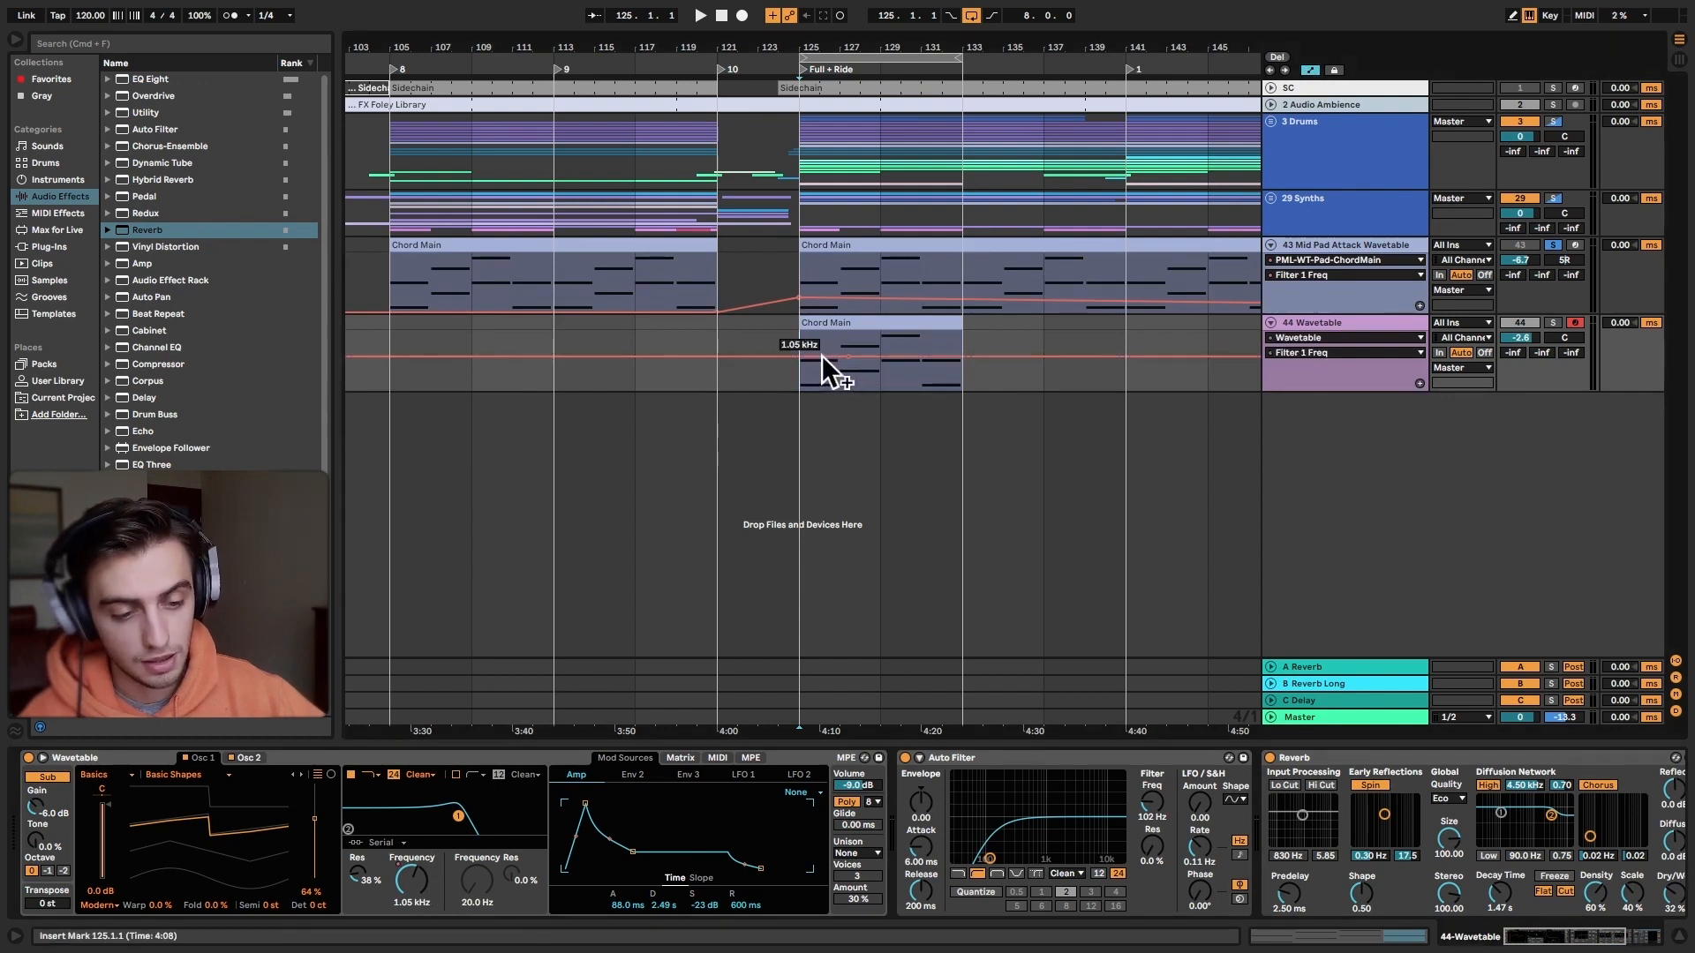
drag(822, 355, 822, 362)
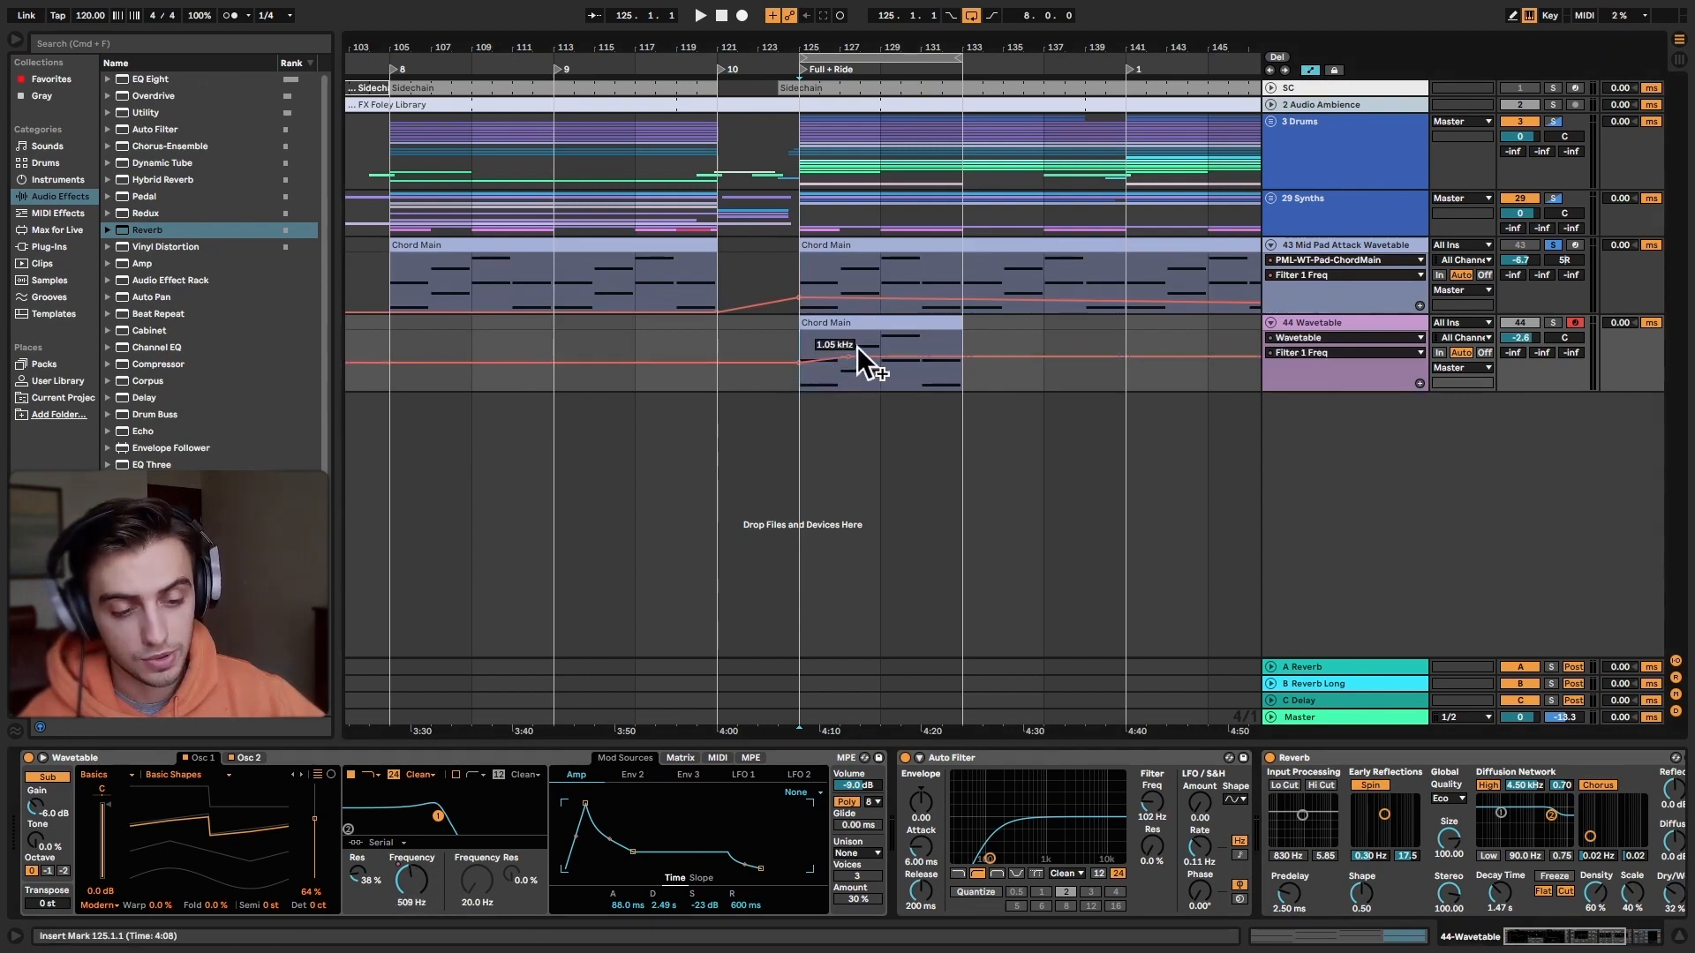